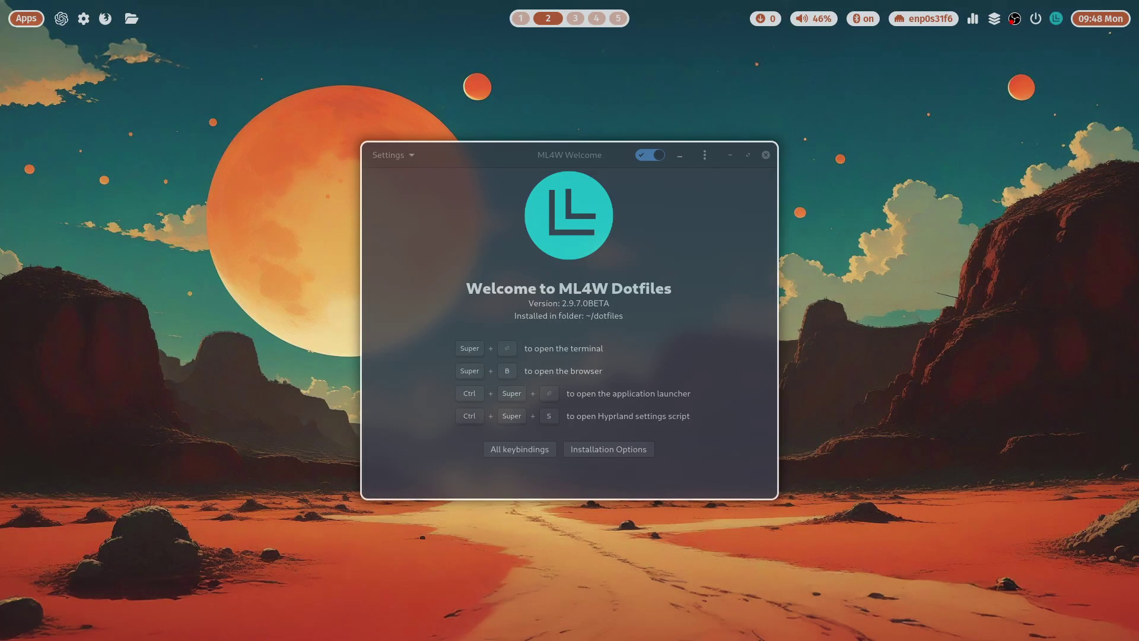
Switch to workspace 1 to focus the ML4W Welcome window showing version 2.9.7.0BETA
{"action": "key", "text": "super+1"}
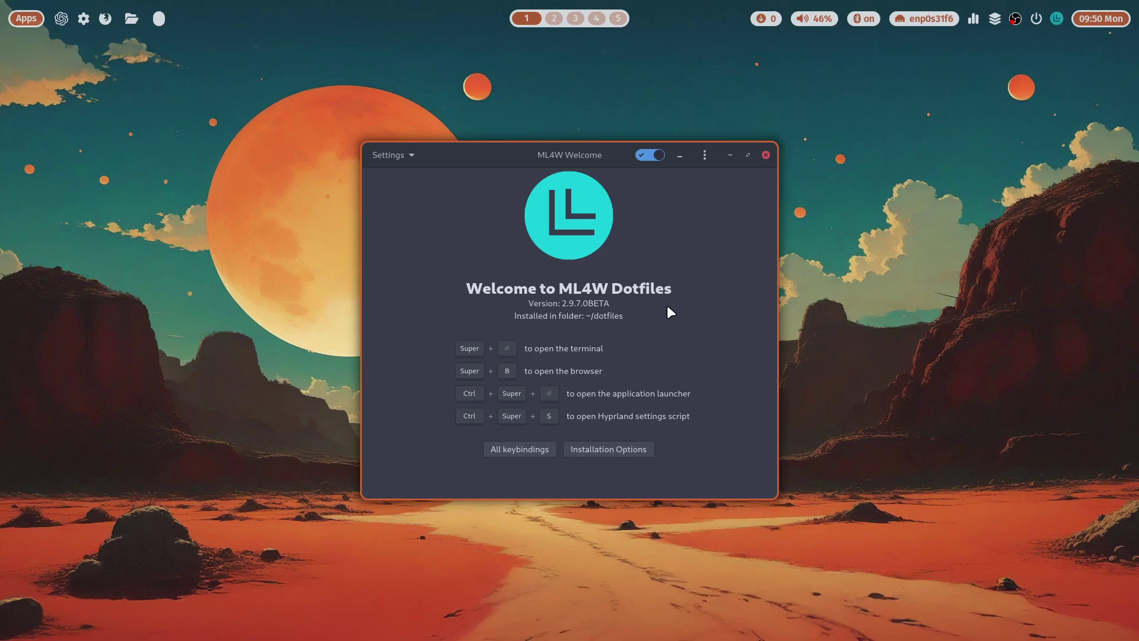
Check the Welcome app's Settings dropdown, then open a kitty terminal showing system info
{"action": "left_click", "coordinate": [411, 157]}
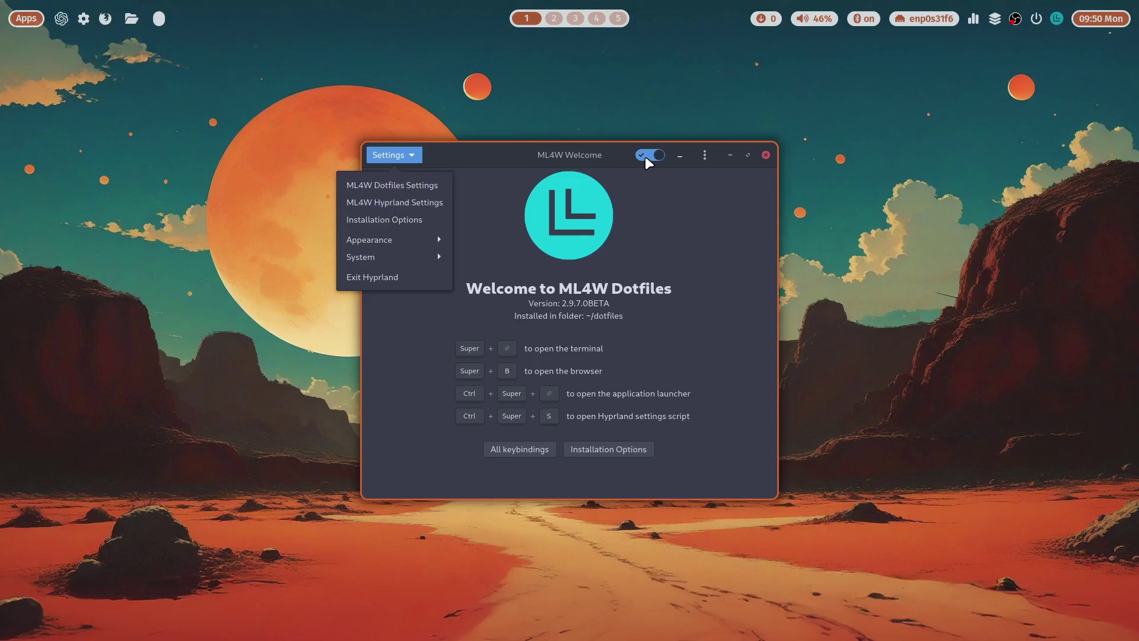
{"action": "left_click", "coordinate": [721, 246]}
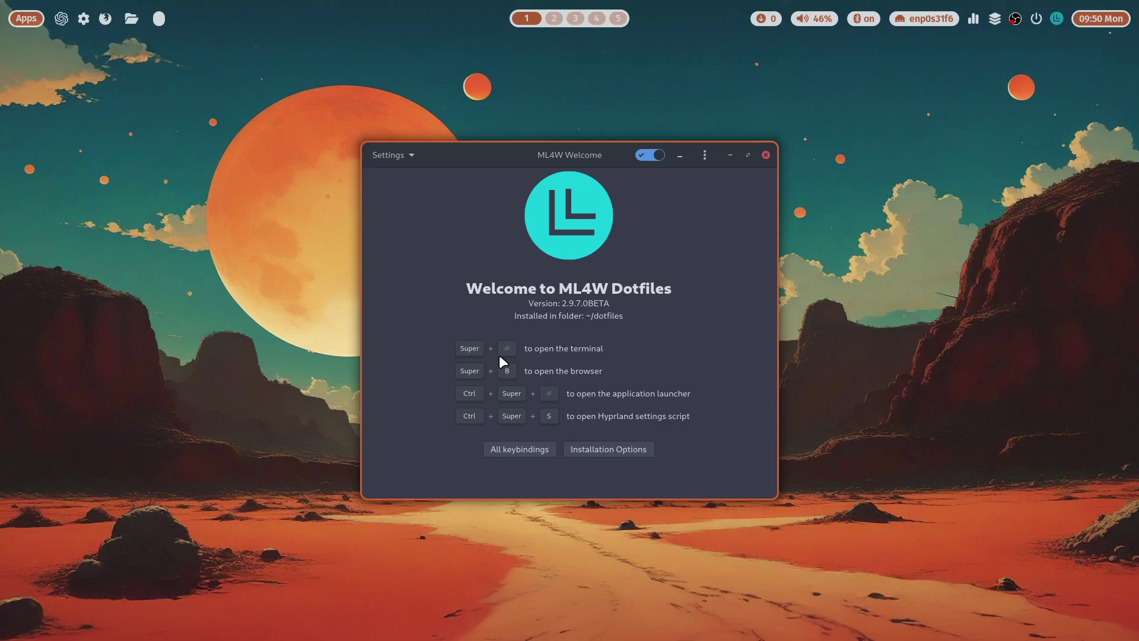
{"action": "key", "text": "super+Return"}
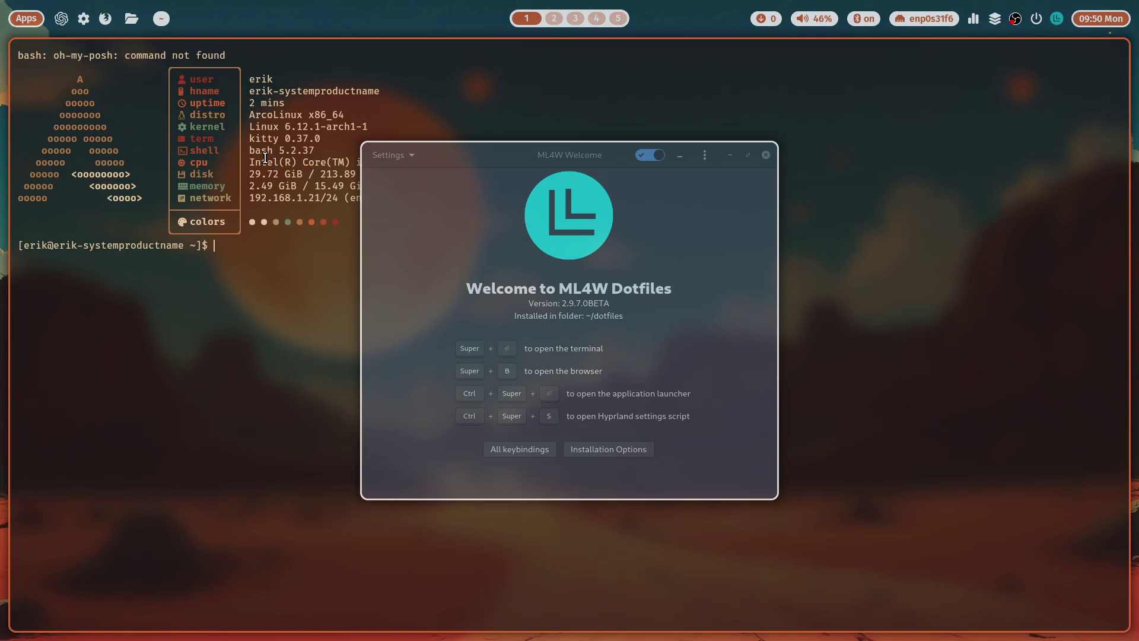
Select the shell version text in kitty and launch Firefox tiled beside it
{"action": "left_click_drag", "start_coordinate": [248, 149], "coordinate": [315, 150]}
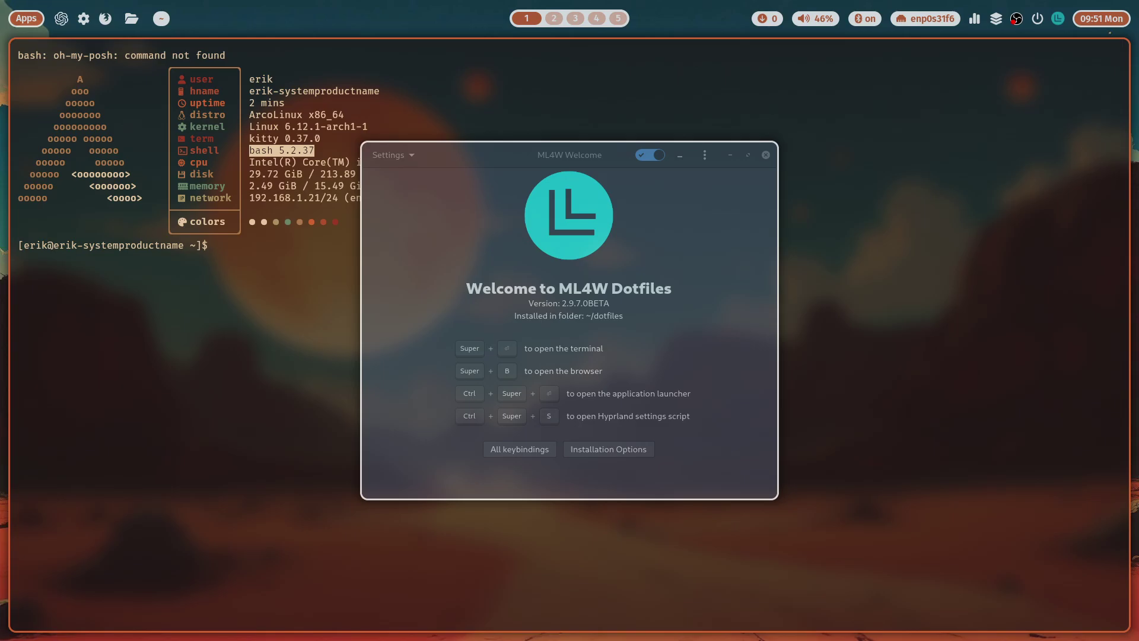
{"action": "key", "text": "super+b"}
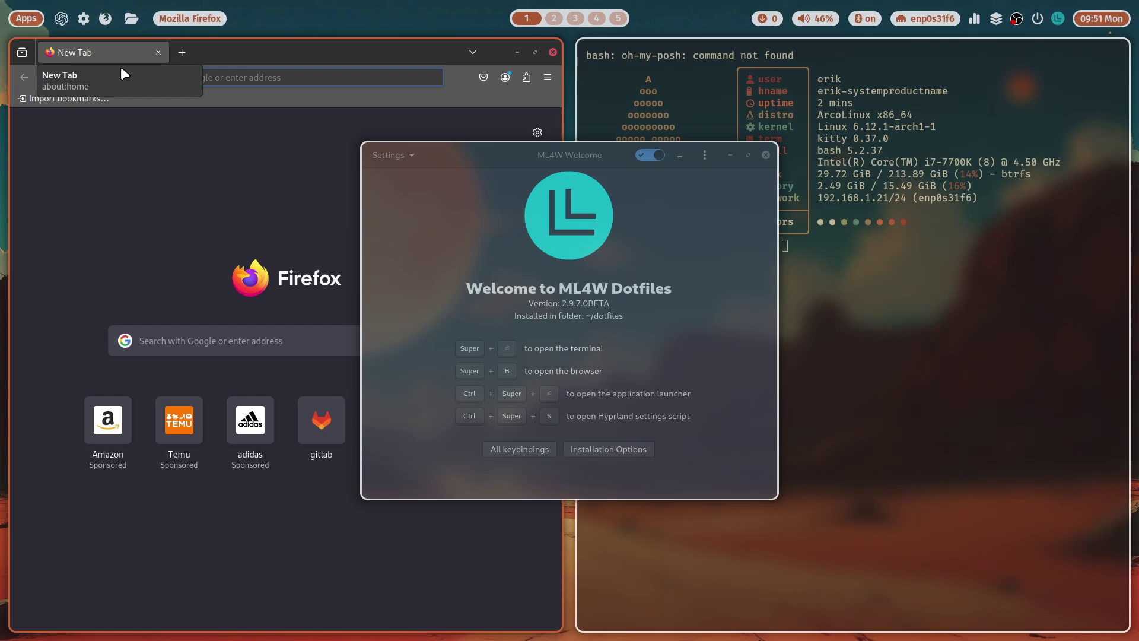
{"action": "key", "text": "ctrl+super+Return"}
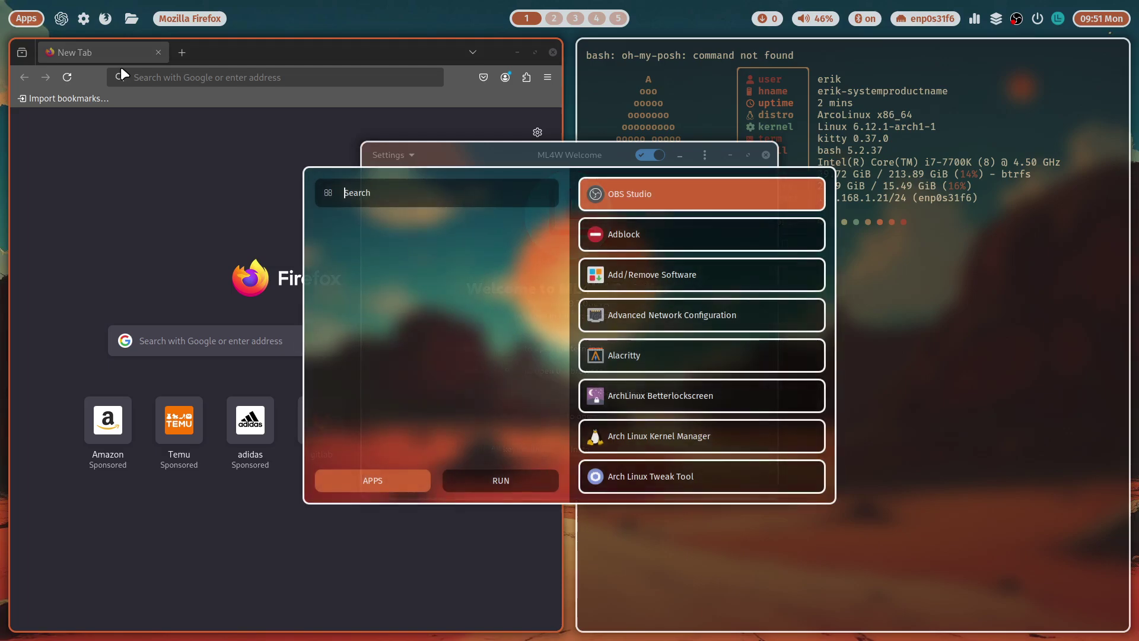
{"action": "type", "text": "f"}
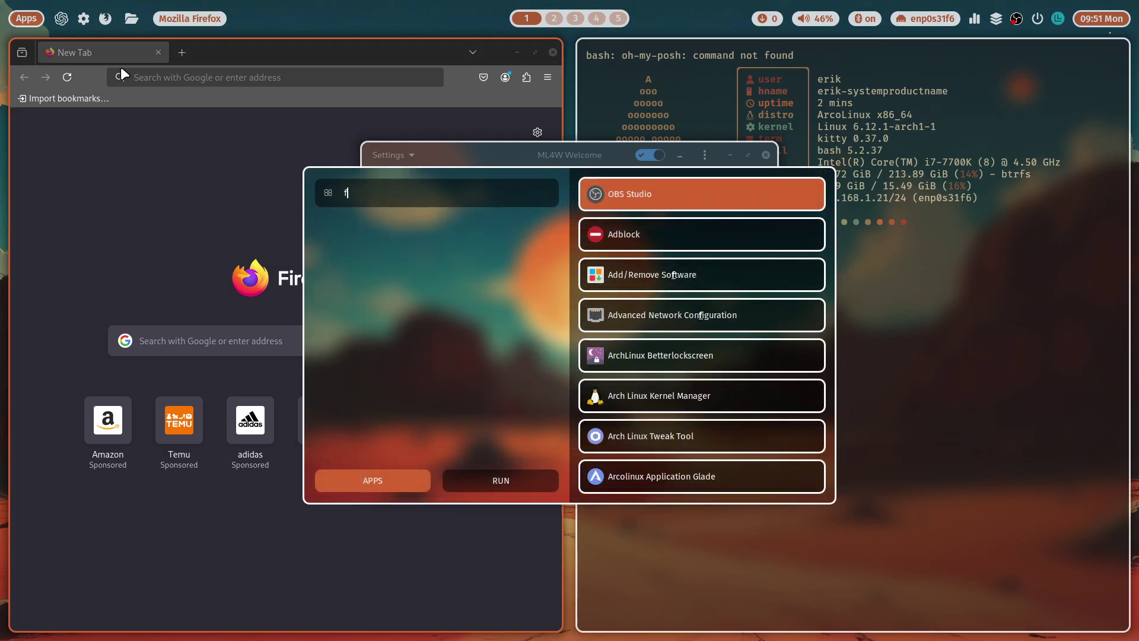
{"action": "type", "text": "iref"}
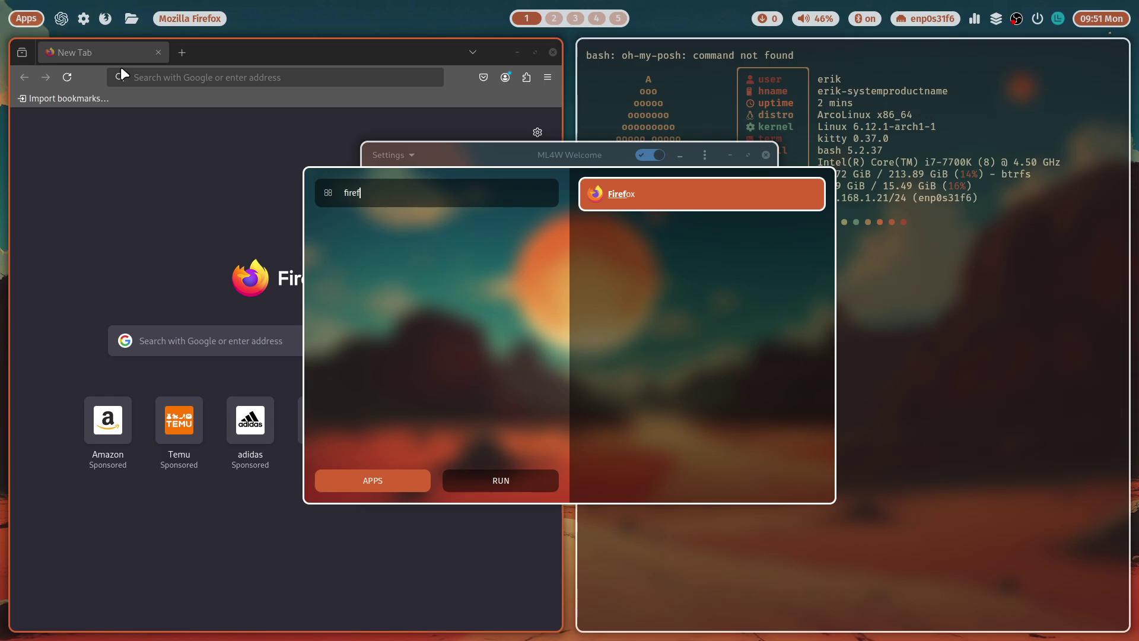
{"action": "key", "text": "BackSpace"}
{"action": "key", "text": "BackSpace"}
{"action": "key", "text": "BackSpace"}
{"action": "key", "text": "BackSpace"}
{"action": "key", "text": "BackSpace"}
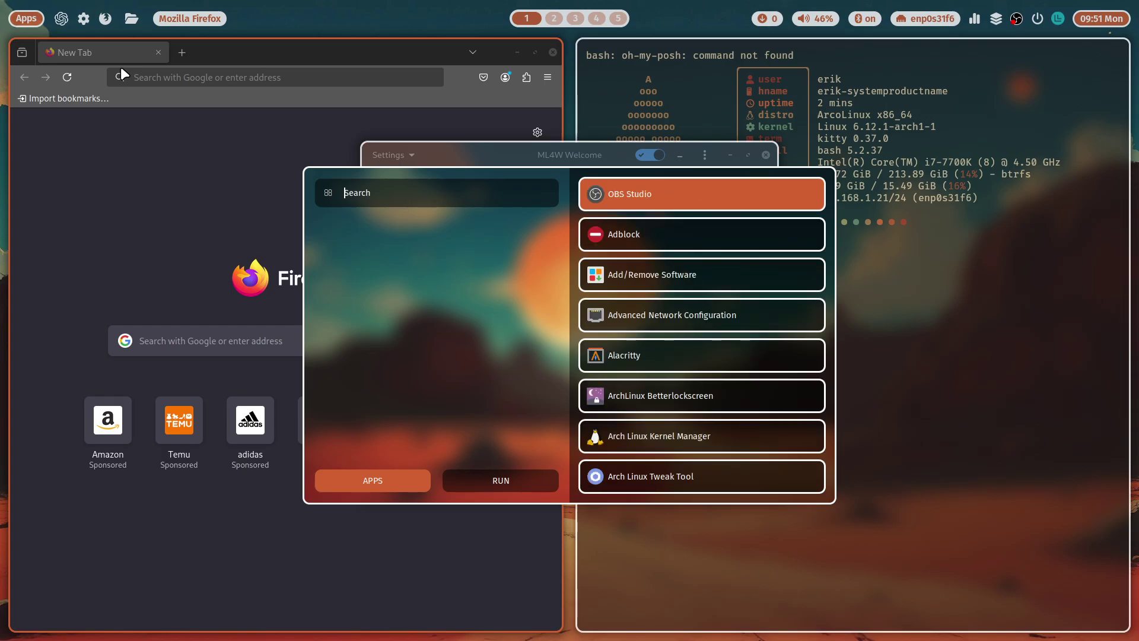
{"action": "type", "text": "sof"}
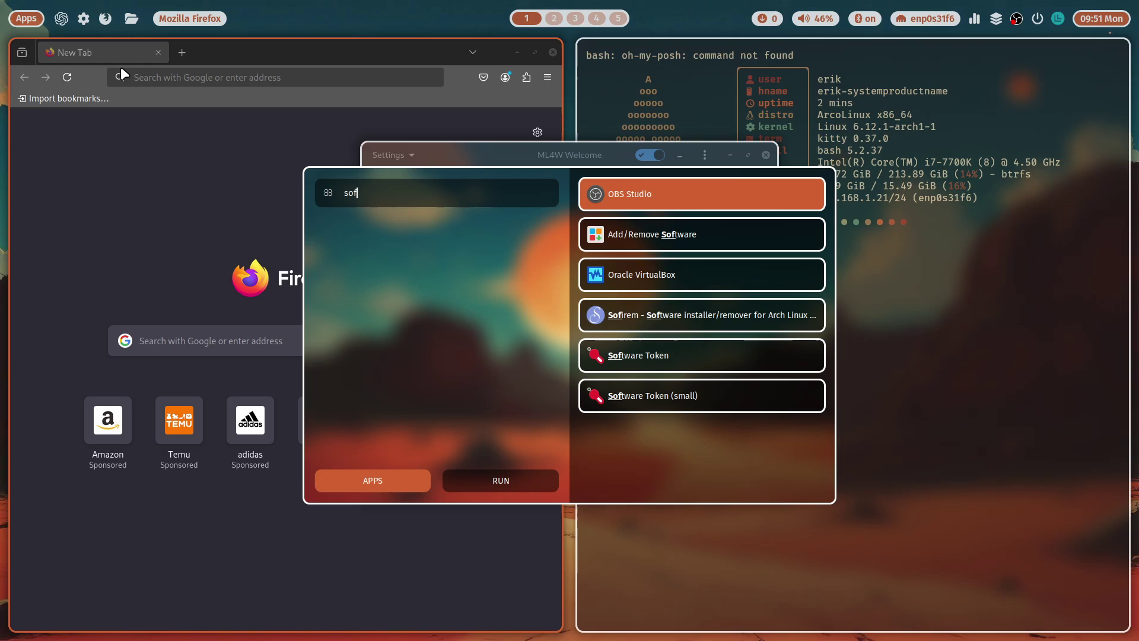
{"action": "key", "text": "Escape"}
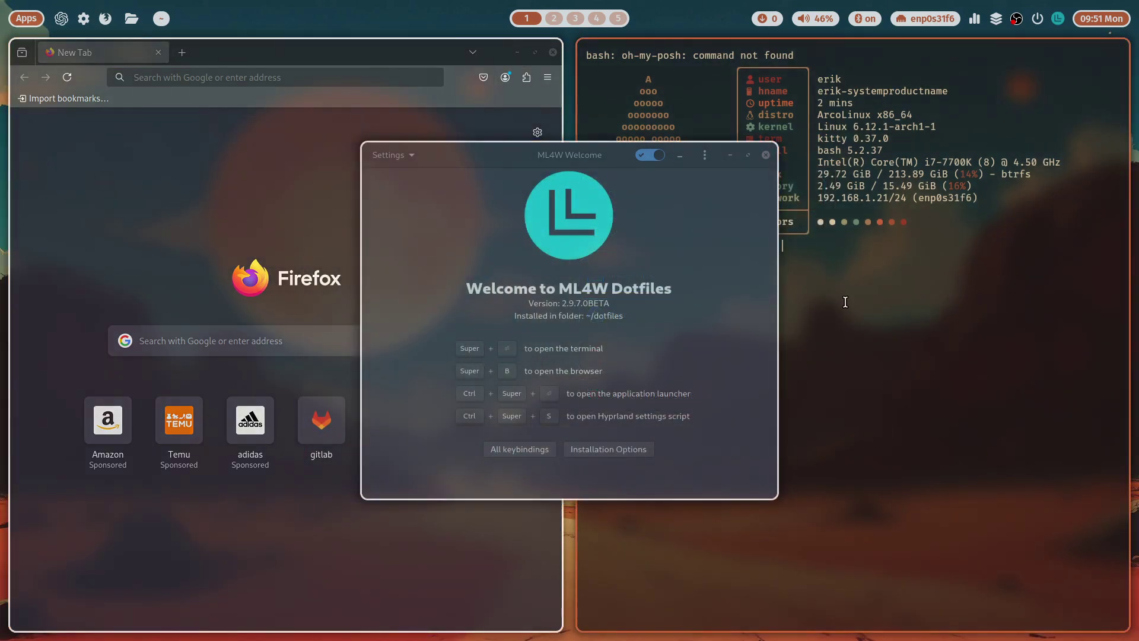
Move the Welcome window aside and run the 'iso' and 'update' commands in kitty
{"action": "left_click_drag", "start_coordinate": [734, 281], "coordinate": [483, 216]}
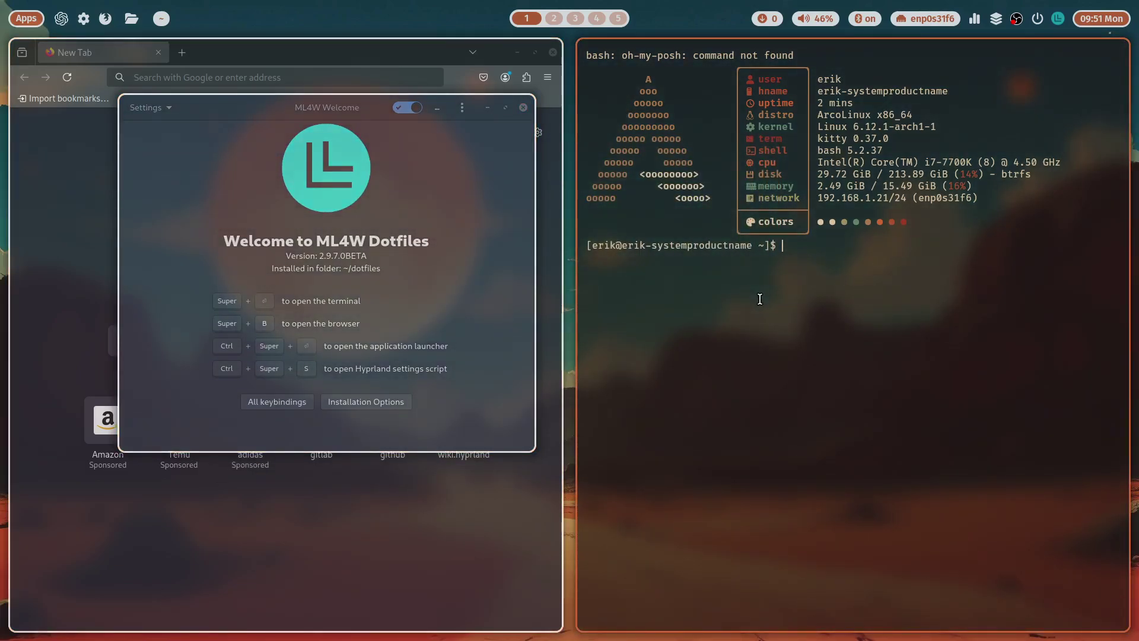
{"action": "type", "text": "iso"}
{"action": "key", "text": "Return"}
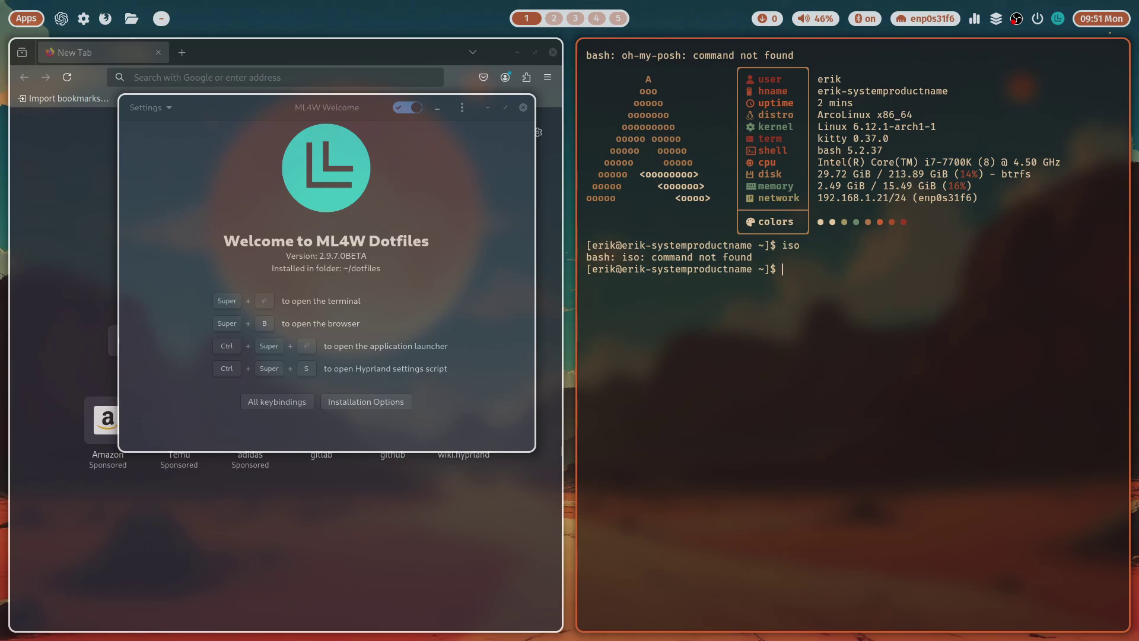
{"action": "type", "text": "cat"}
{"action": "key", "text": "BackSpace"}
{"action": "key", "text": "BackSpace"}
{"action": "key", "text": "BackSpace"}
{"action": "key", "text": "BackSpace"}
{"action": "type", "text": "update"}
{"action": "key", "text": "Return"}
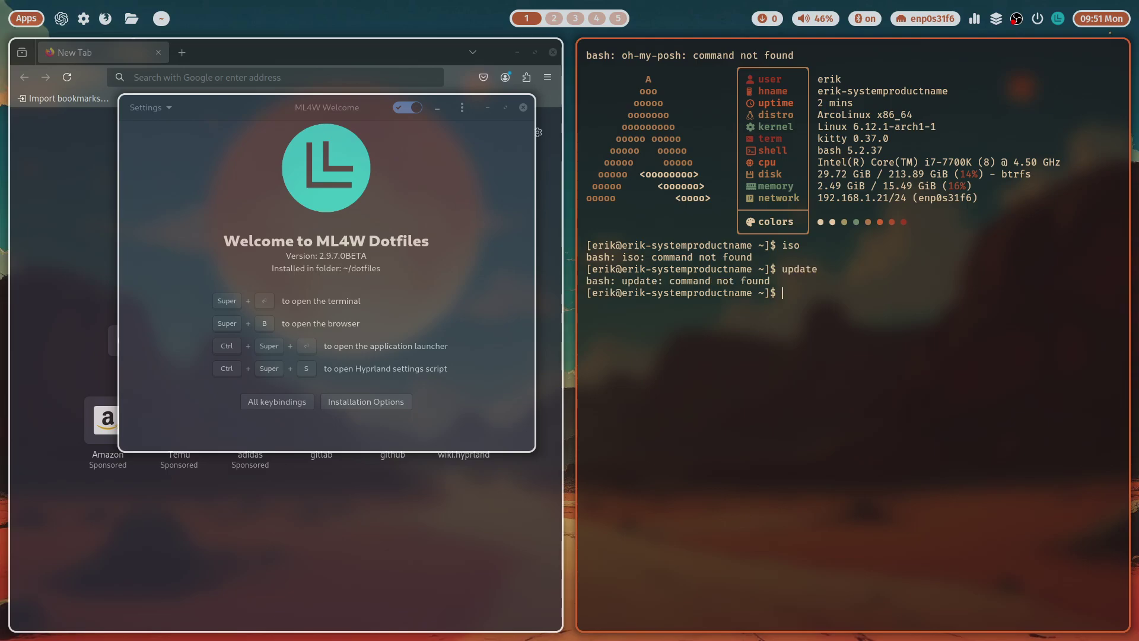
Print /etc/dev-rel with 'cat /etc/dev-rel' and close the Welcome window
{"action": "type", "text": "cat /etc"}
{"action": "type", "text": "cat /etc/dev-rel"}
{"action": "key", "text": "Return"}
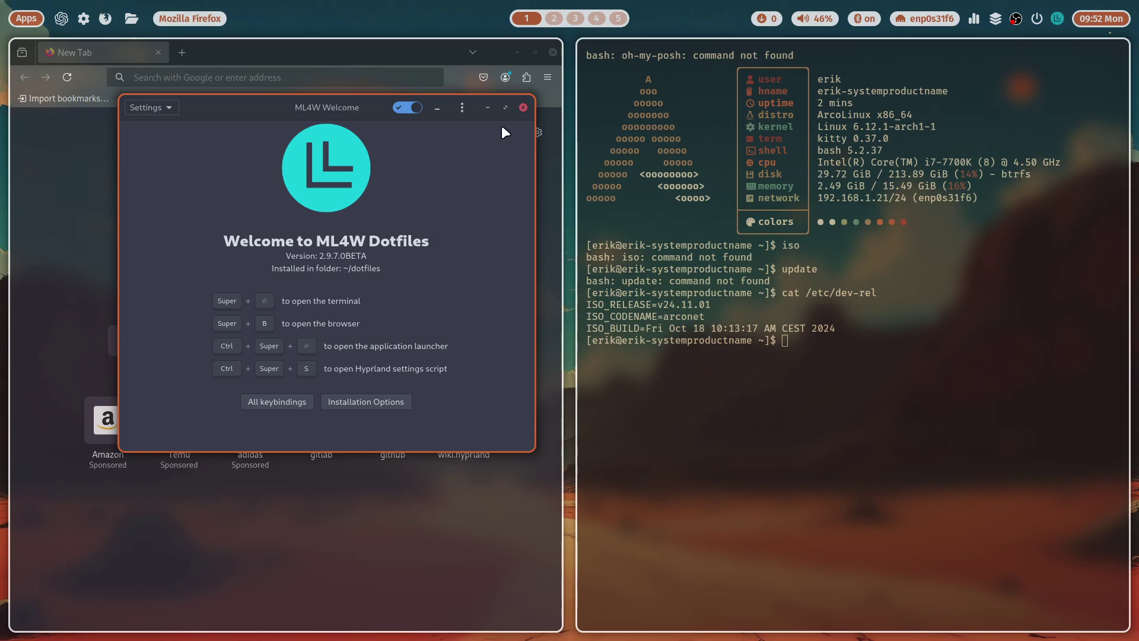
{"action": "left_click", "coordinate": [520, 108]}
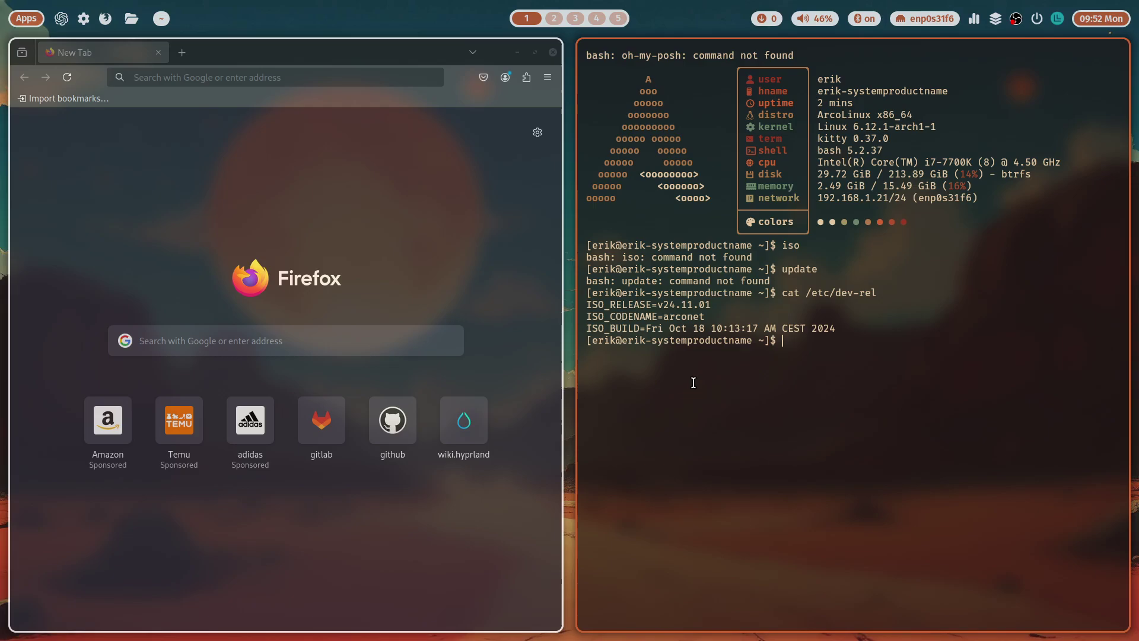
Flip to workspace 2 and back, then close Firefox and the kitty terminal
{"action": "key", "text": "super+2"}
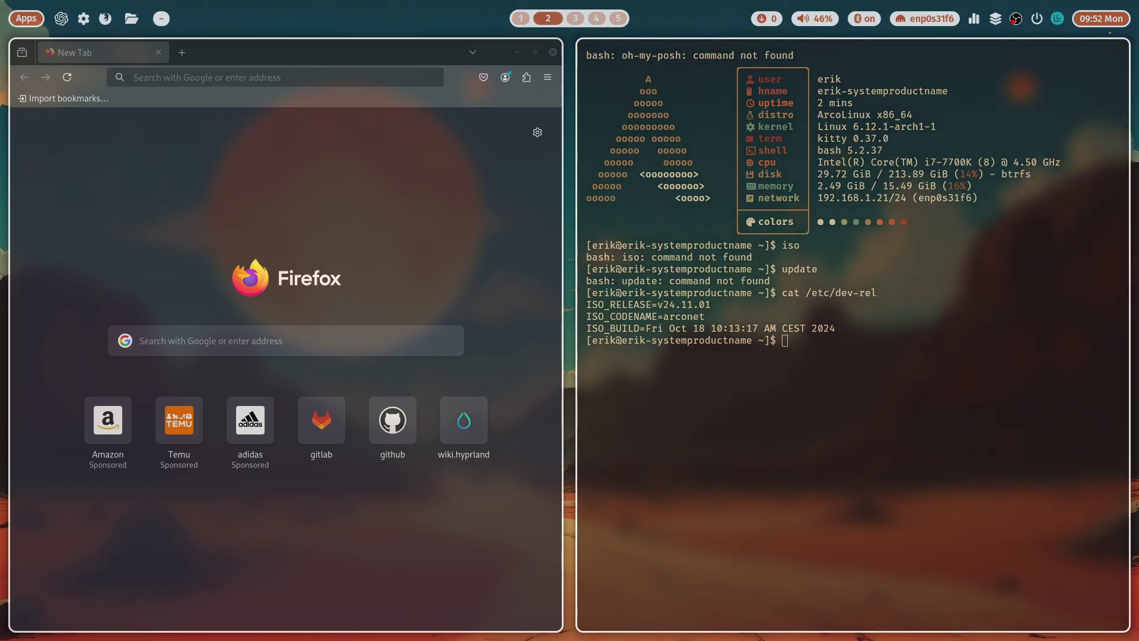
{"action": "key", "text": "super+1"}
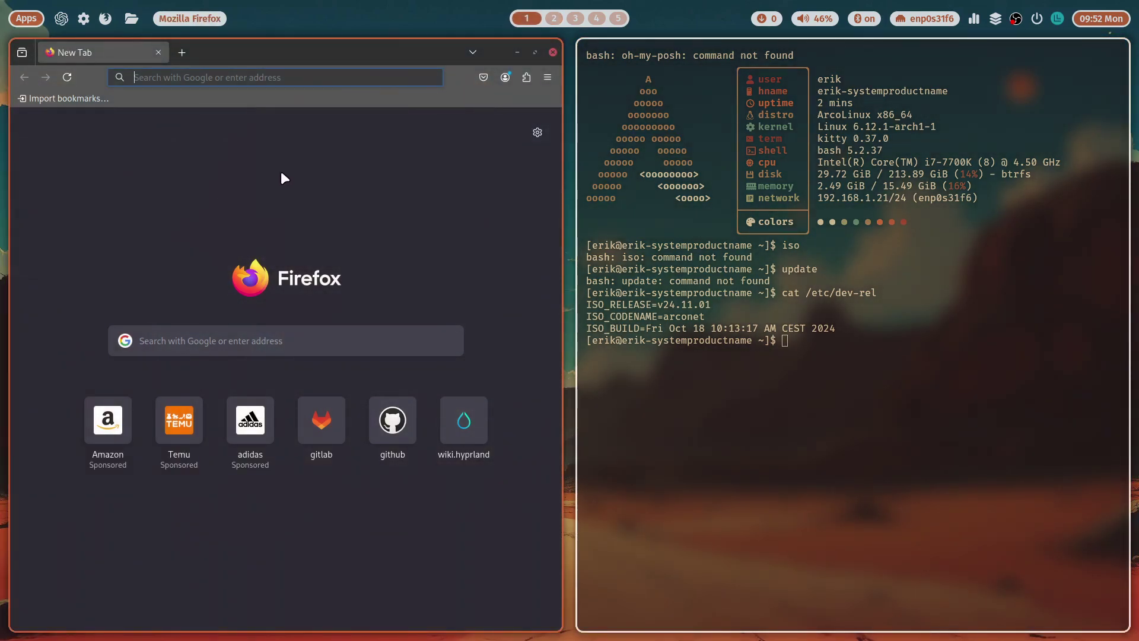
{"action": "key", "text": "super+q"}
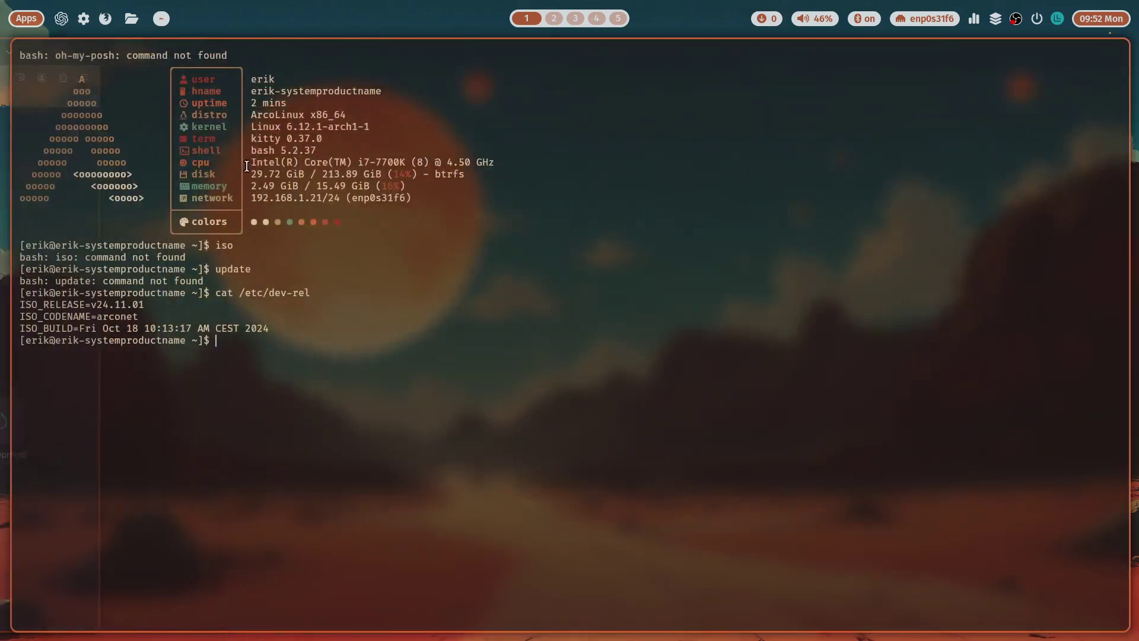
{"action": "key", "text": "super+q"}
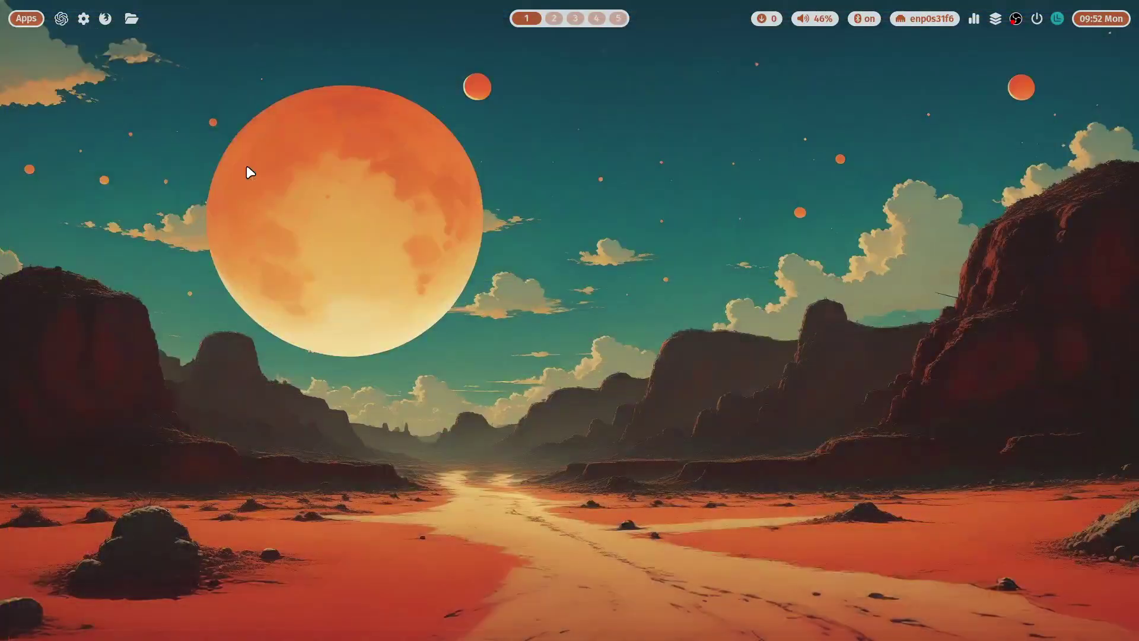
Reopen a terminal and browser, then close them all again with Super+Q
{"action": "key", "text": "super+Return"}
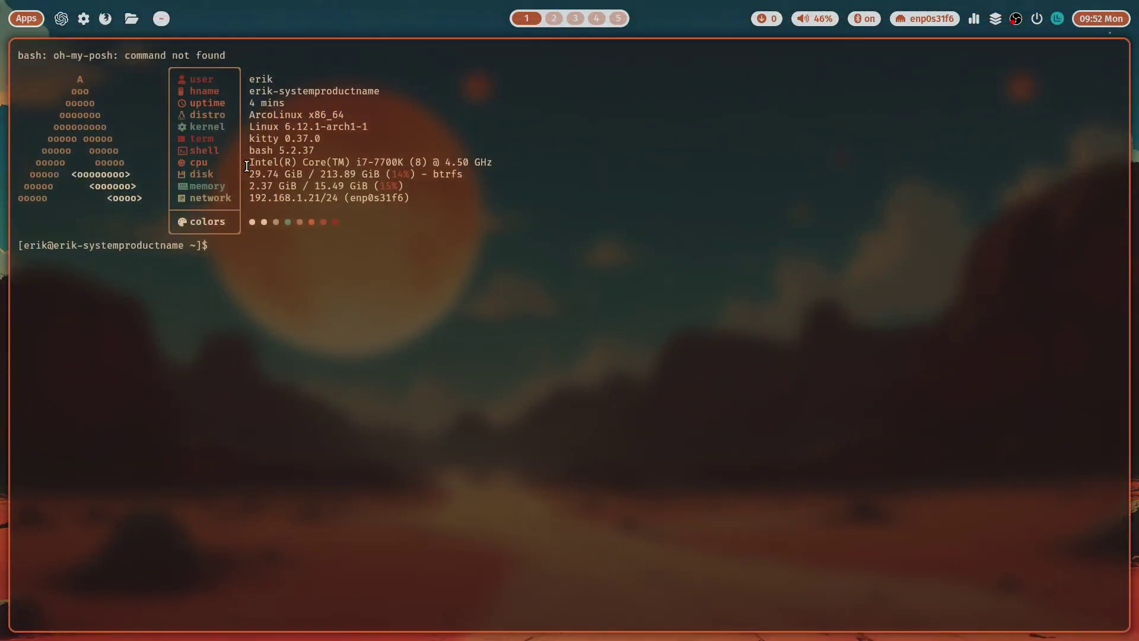
{"action": "key", "text": "Return"}
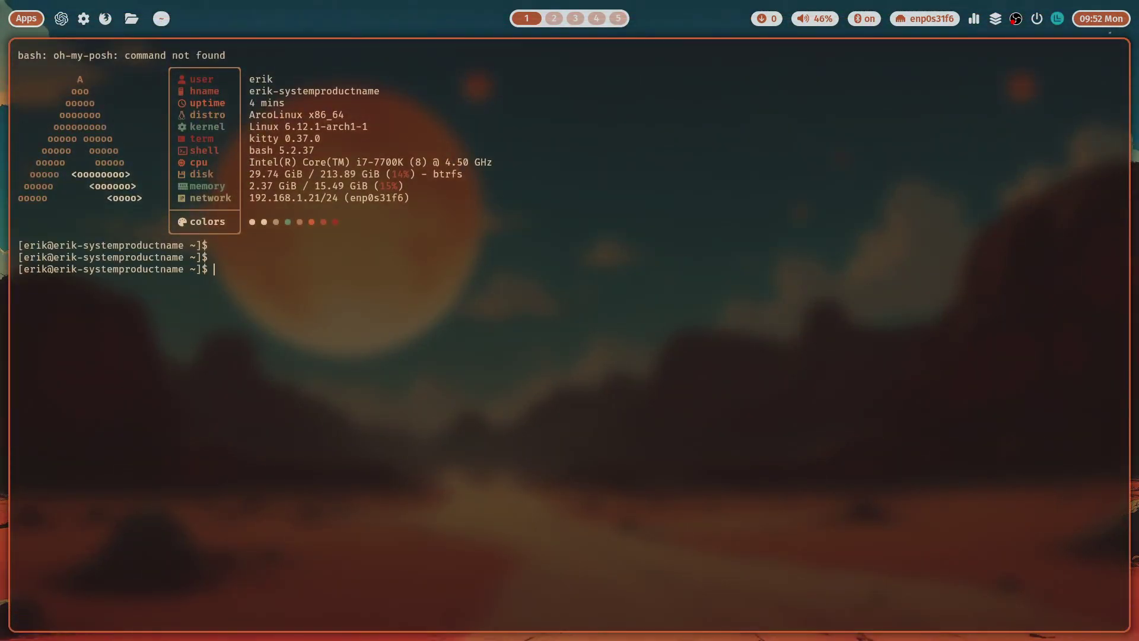
{"action": "key", "text": "super+w"}
{"action": "key", "text": "super+q"}
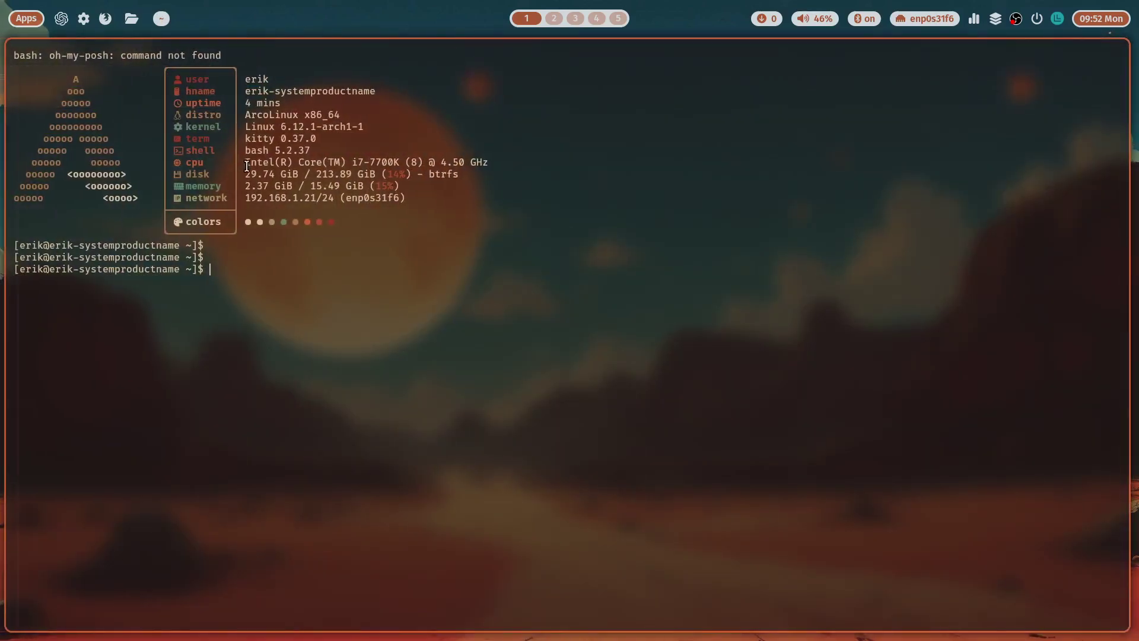
{"action": "key", "text": "super+q"}
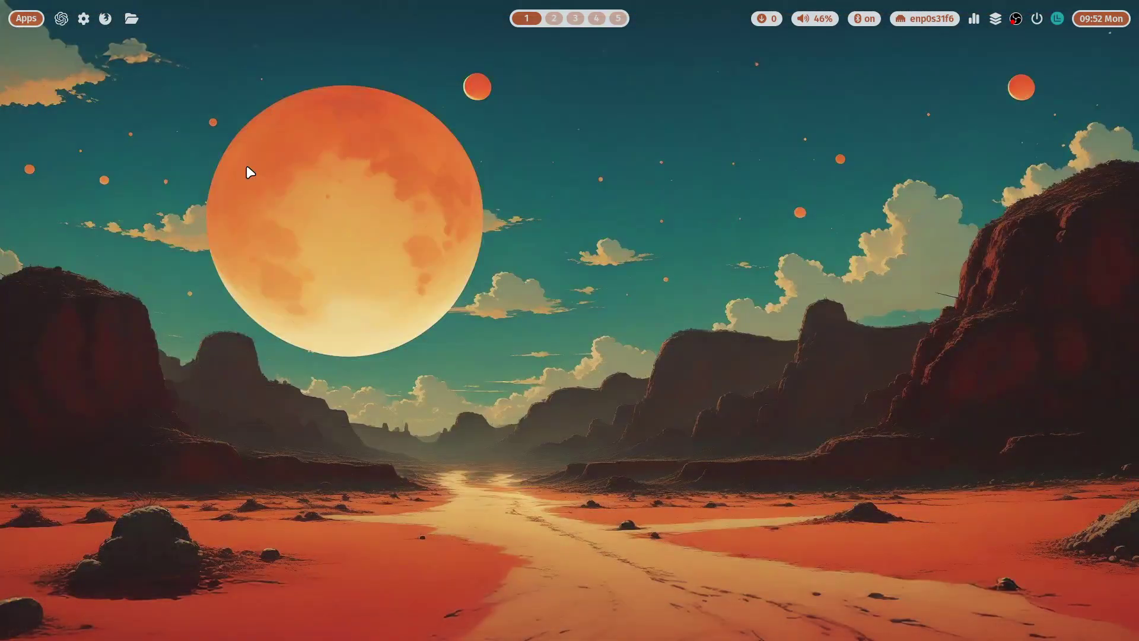
{"action": "key", "text": "super+w"}
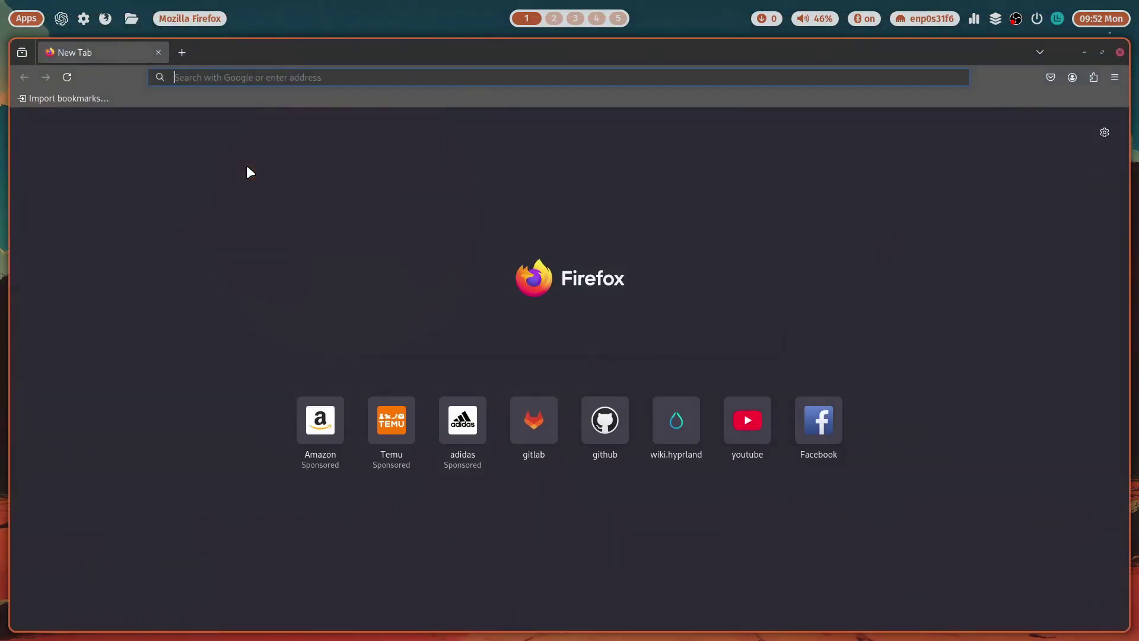
{"action": "key", "text": "super+q"}
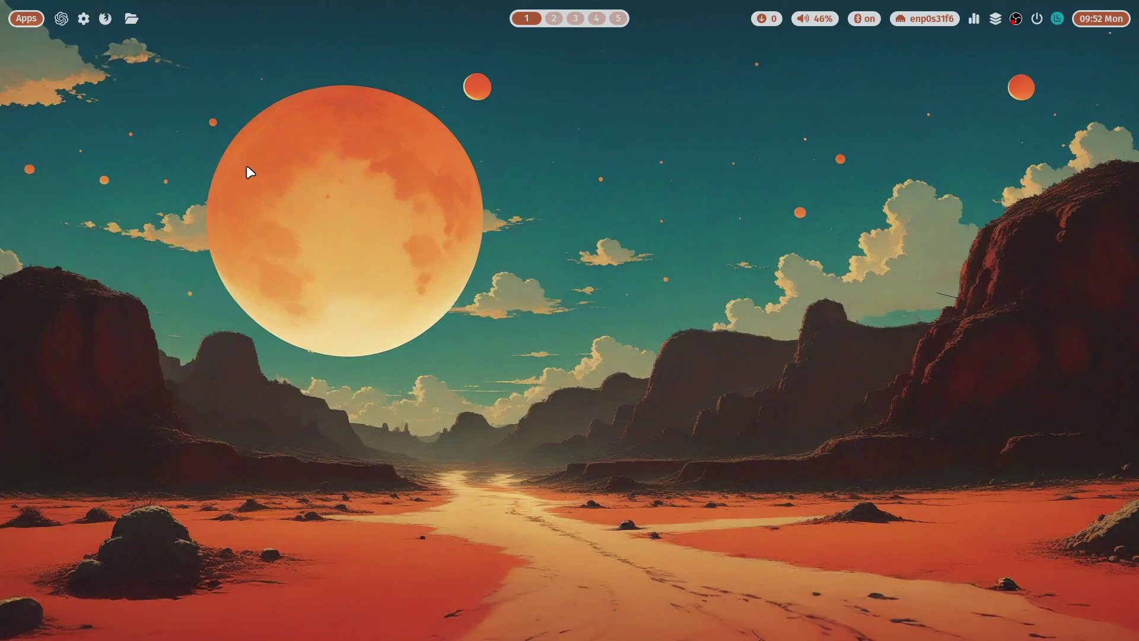
Open Files on the Home folder, try List View, then return to Grid View
{"action": "key", "text": "super+e"}
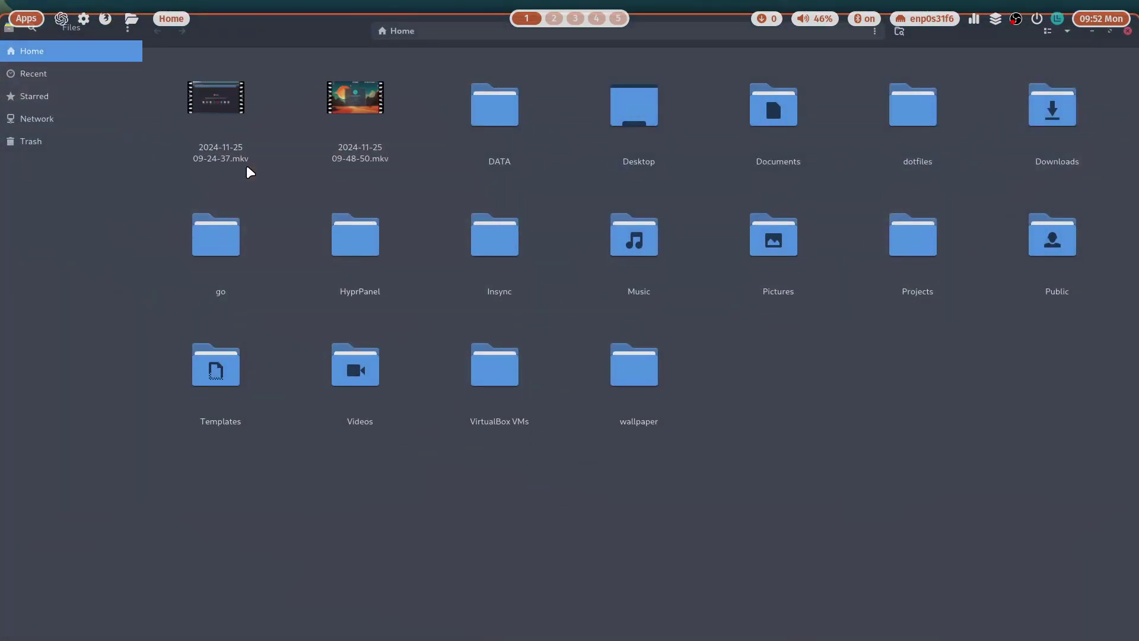
{"action": "key", "text": "super+q"}
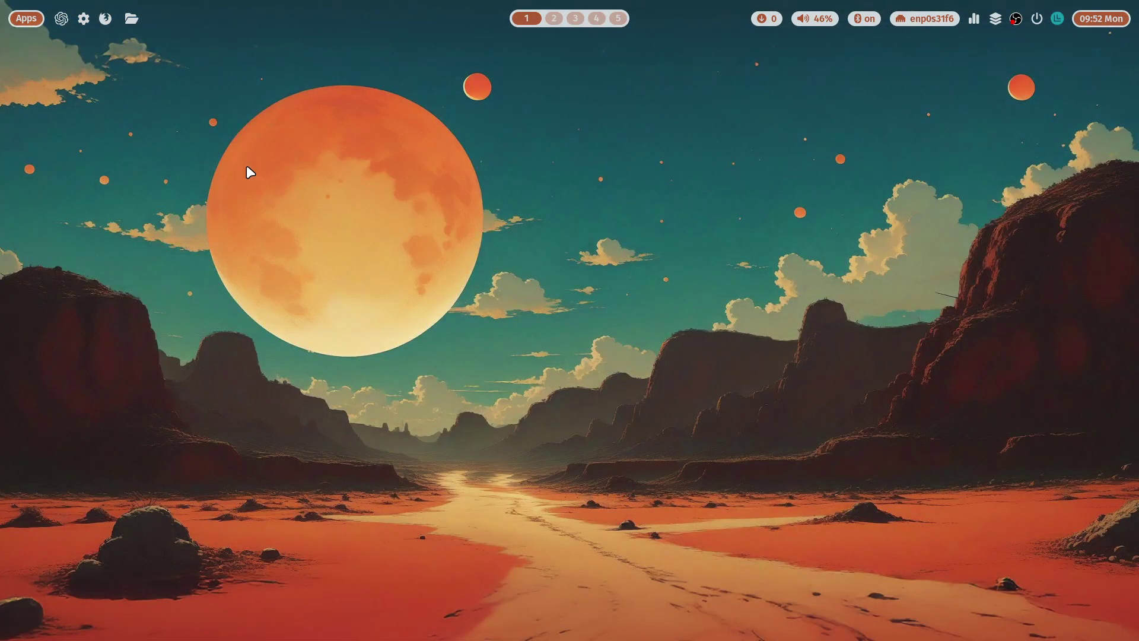
{"action": "key", "text": "super+e"}
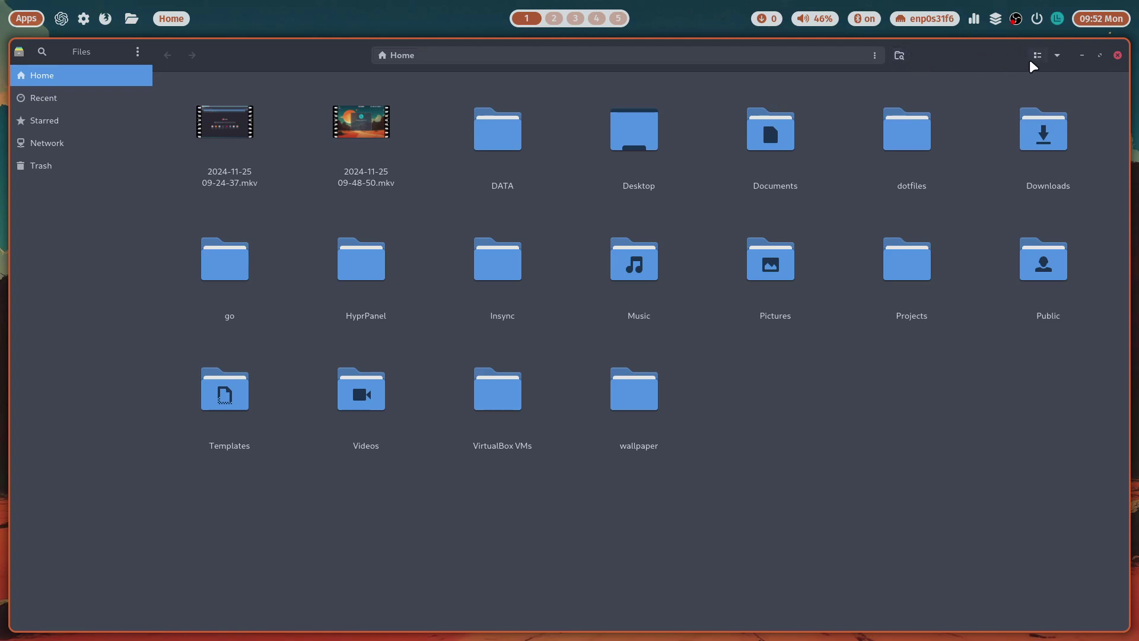
{"action": "left_click", "coordinate": [1058, 55]}
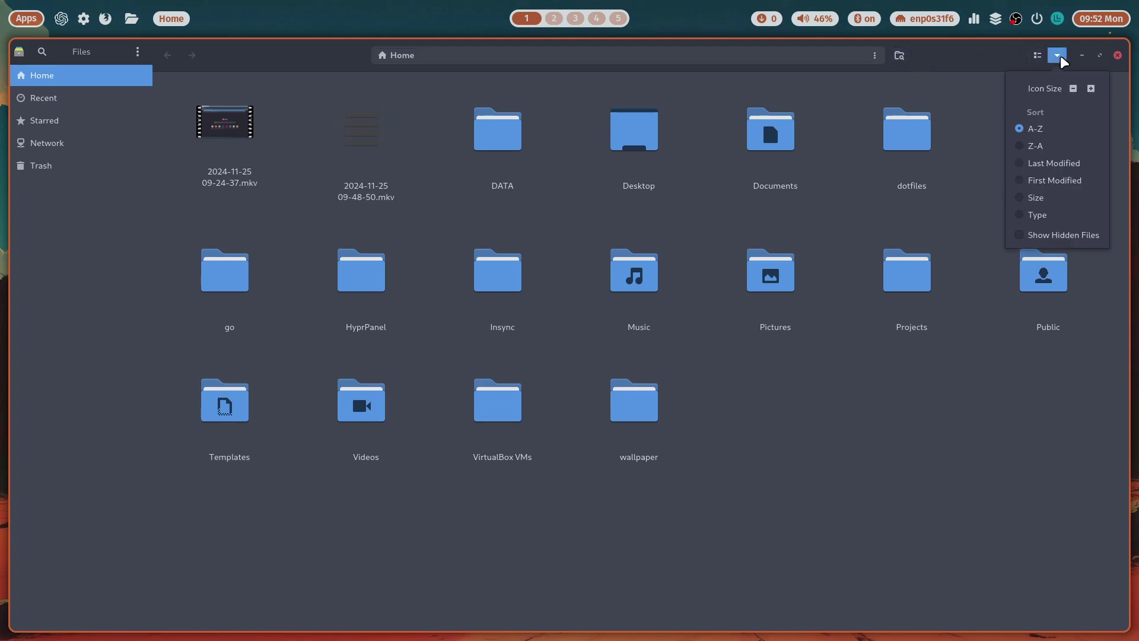
{"action": "left_click", "coordinate": [1040, 55]}
{"action": "left_click", "coordinate": [1041, 56]}
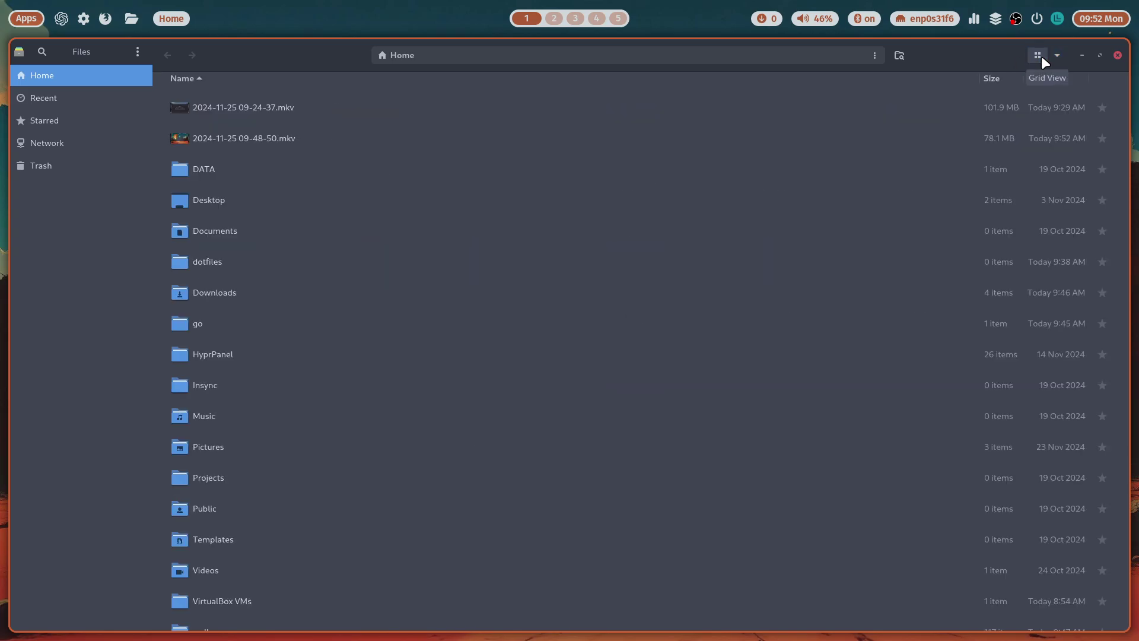
{"action": "left_click", "coordinate": [1041, 56]}
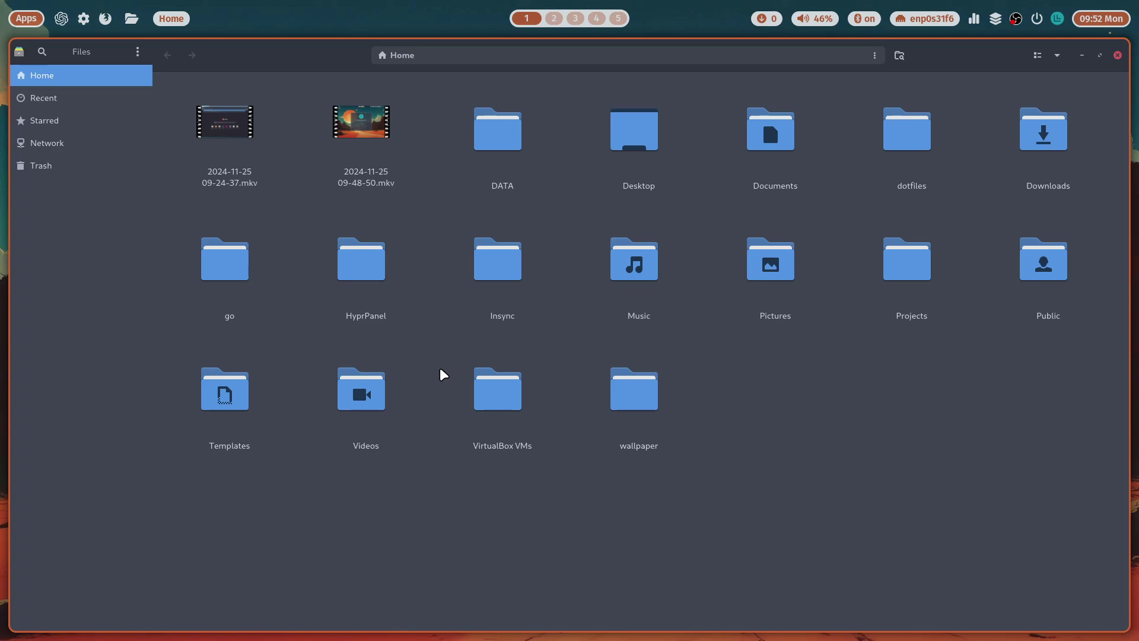
Peek into dotfiles and HyprPanel, return Home, and show hidden files with Ctrl+H
{"action": "double_click", "coordinate": [888, 140]}
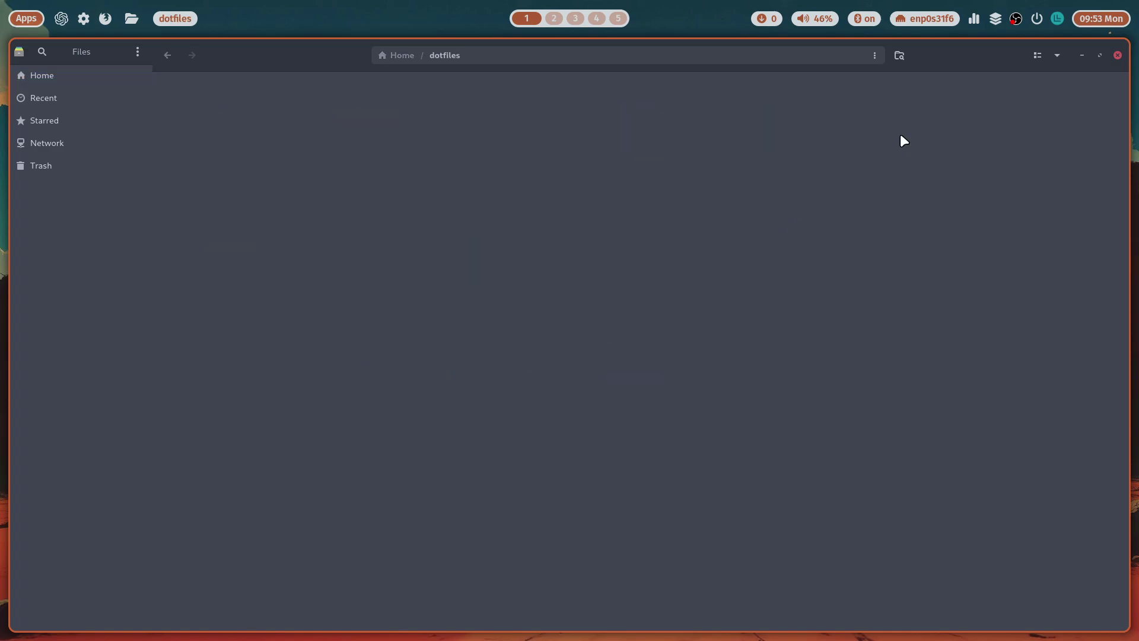
{"action": "left_click", "coordinate": [168, 60]}
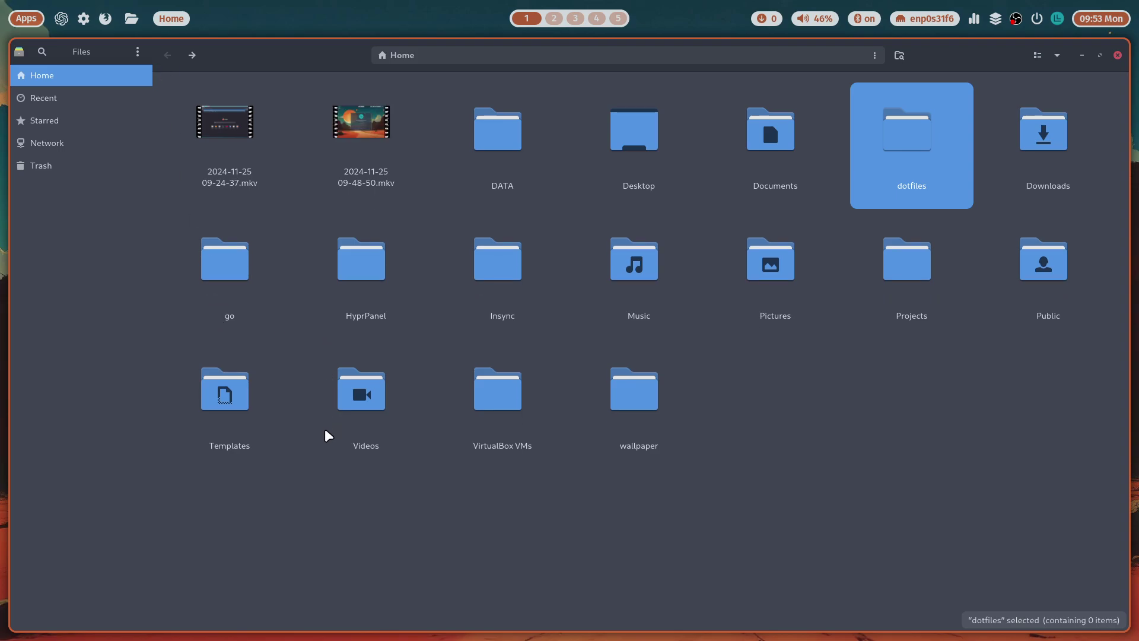
{"action": "double_click", "coordinate": [387, 262]}
{"action": "left_click", "coordinate": [167, 54]}
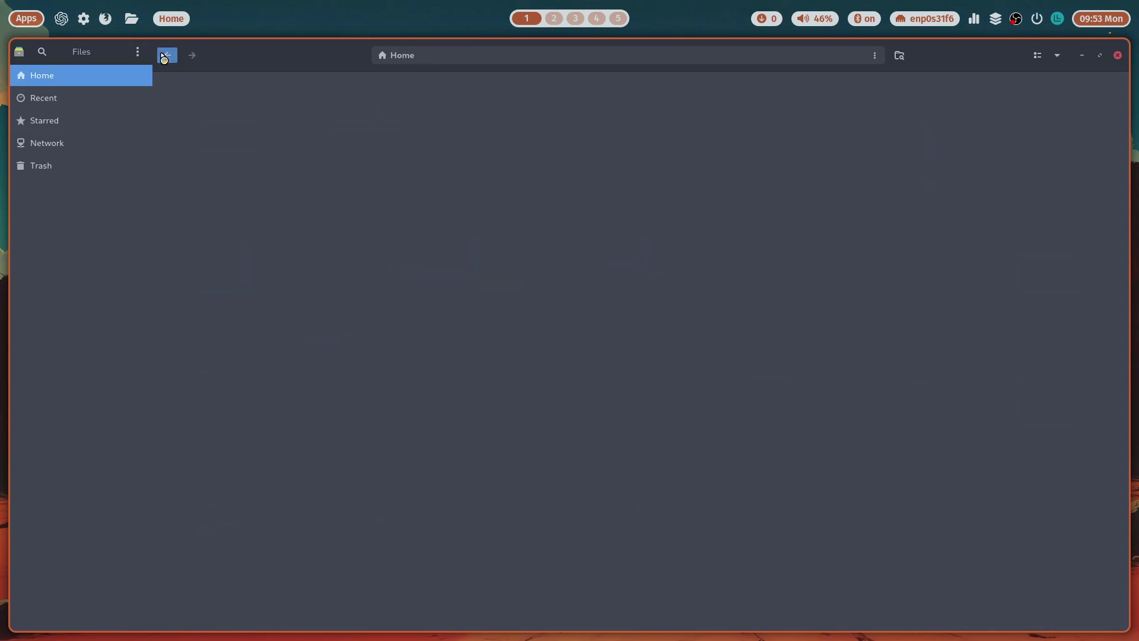
{"action": "key", "text": "ctrl+h"}
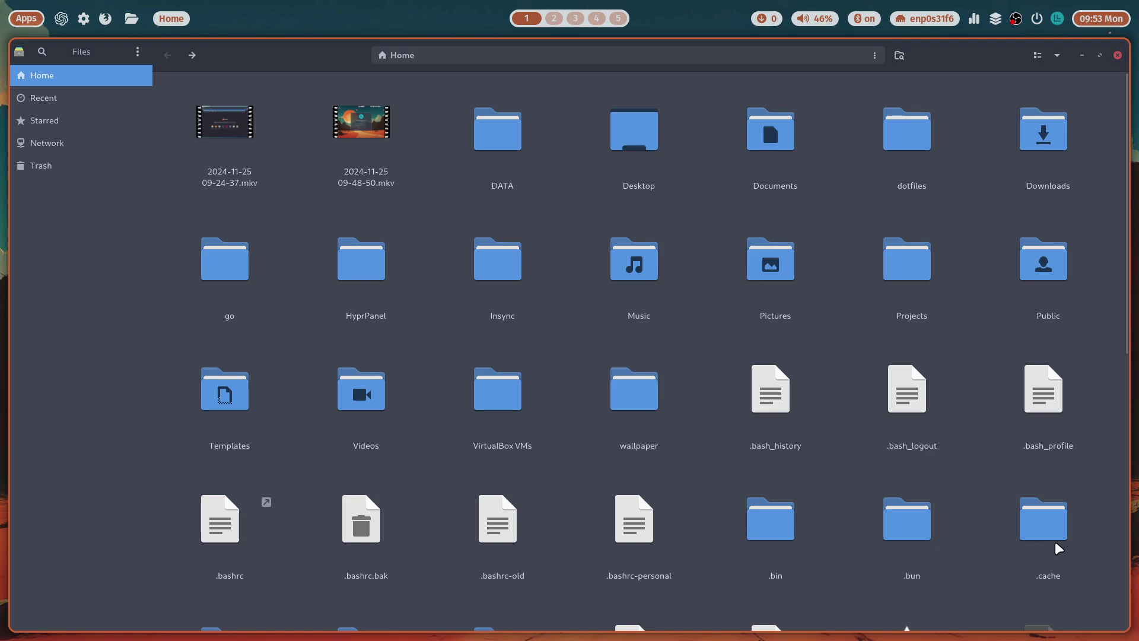
{"action": "scroll", "coordinate": [1055, 541], "scroll_direction": "down", "scroll_amount": 3}
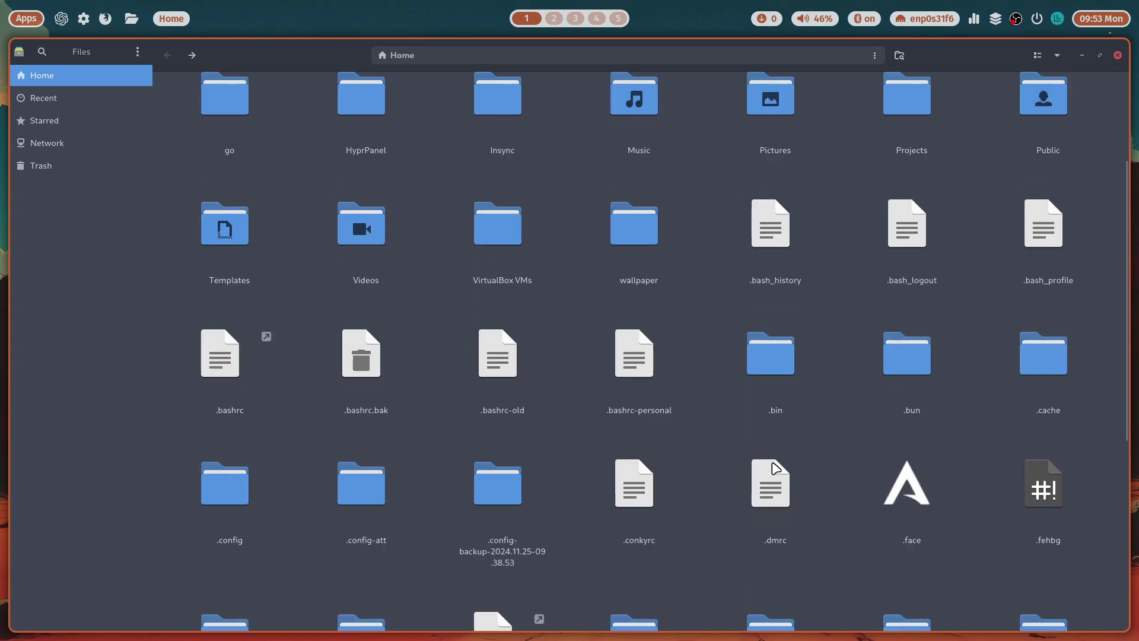
Open .config, search 'hy' to open the hypr folder, and select hyprland.conf
{"action": "double_click", "coordinate": [225, 489]}
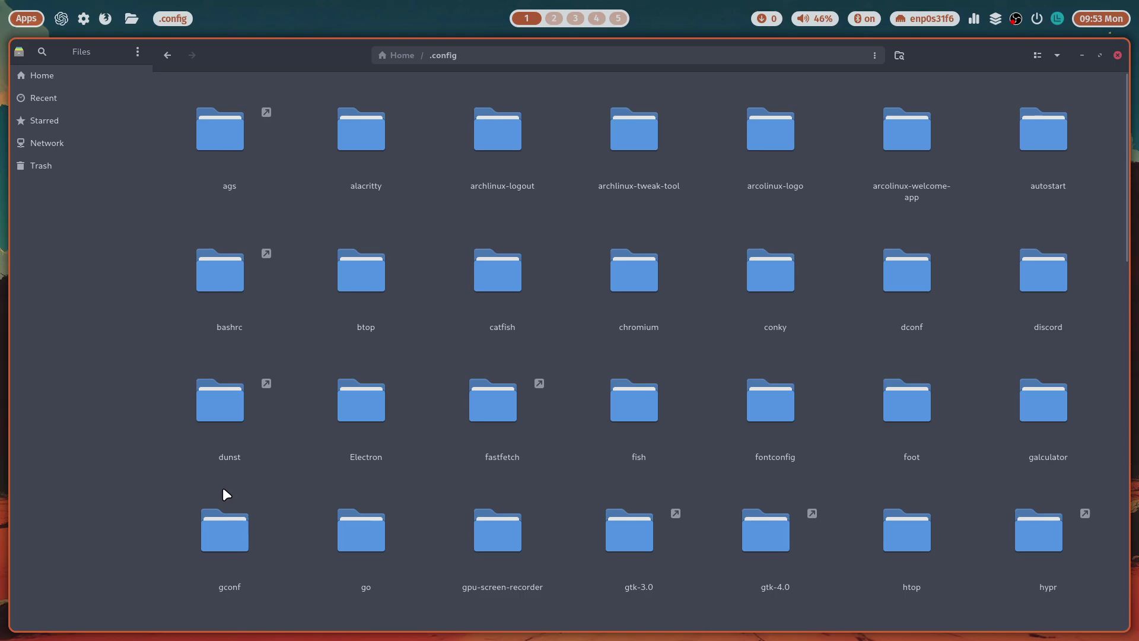
{"action": "scroll", "coordinate": [676, 472], "scroll_direction": "down", "scroll_amount": 3}
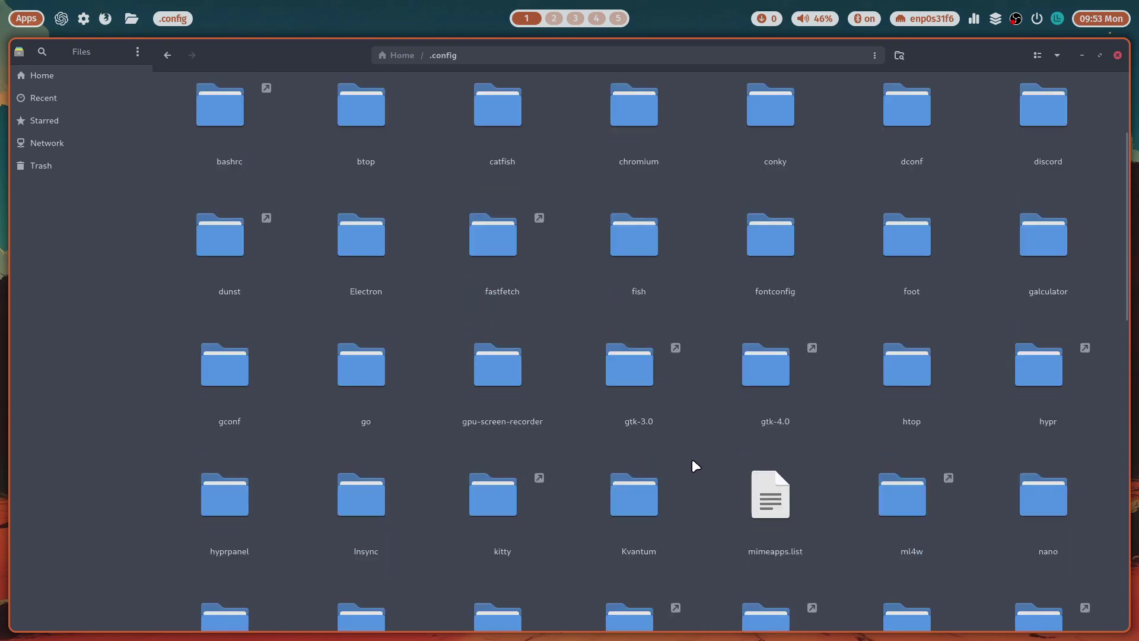
{"action": "left_click", "coordinate": [695, 453]}
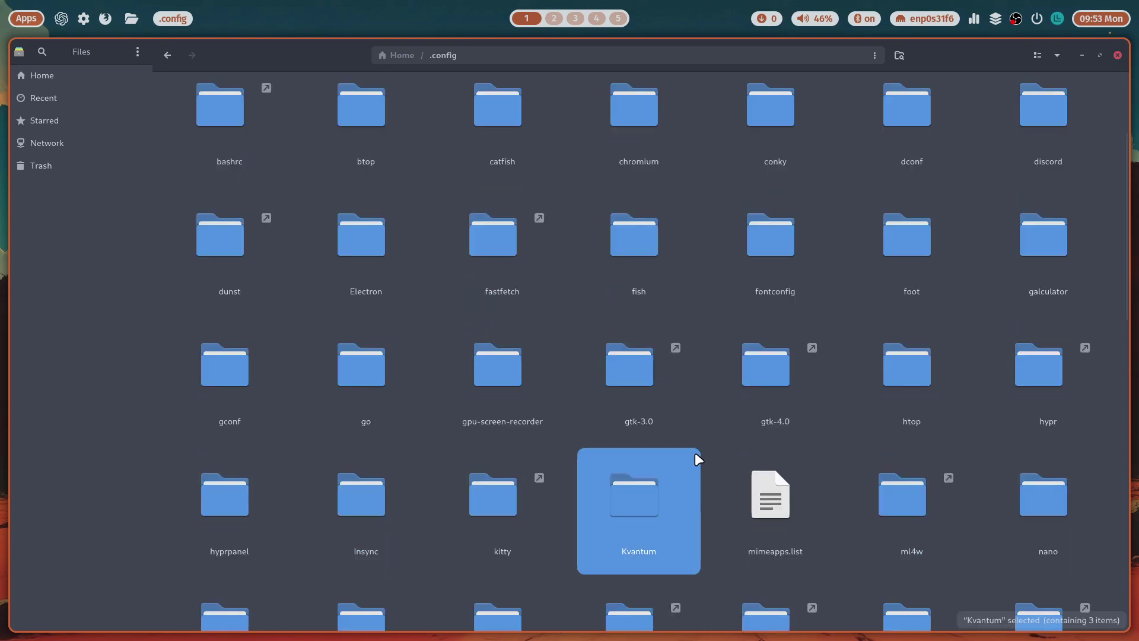
{"action": "type", "text": "hy"}
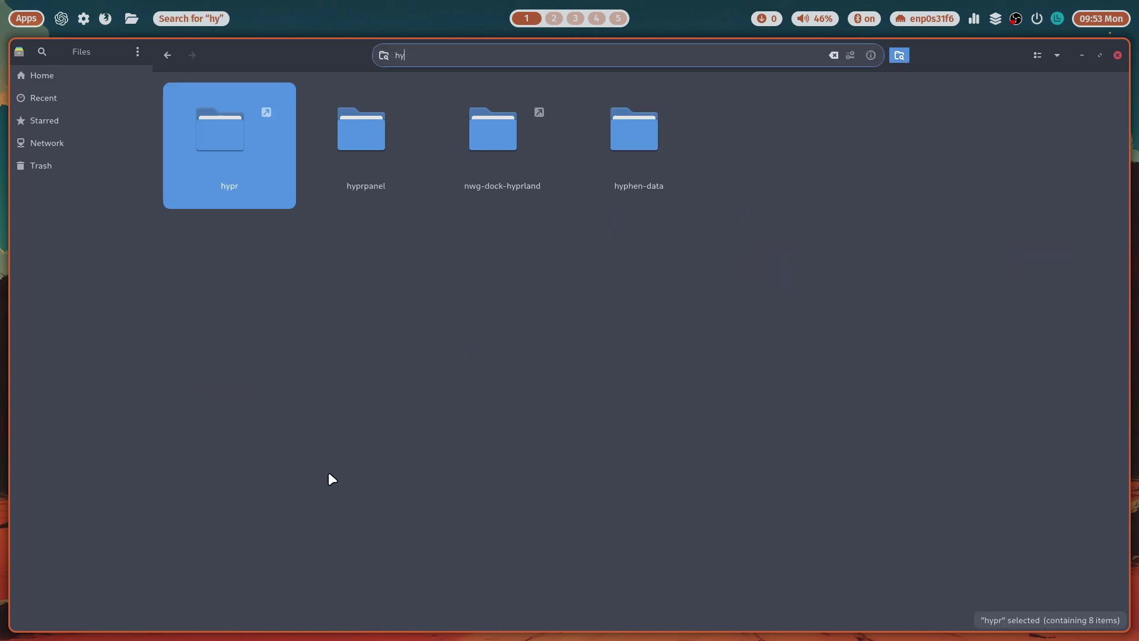
{"action": "double_click", "coordinate": [225, 143]}
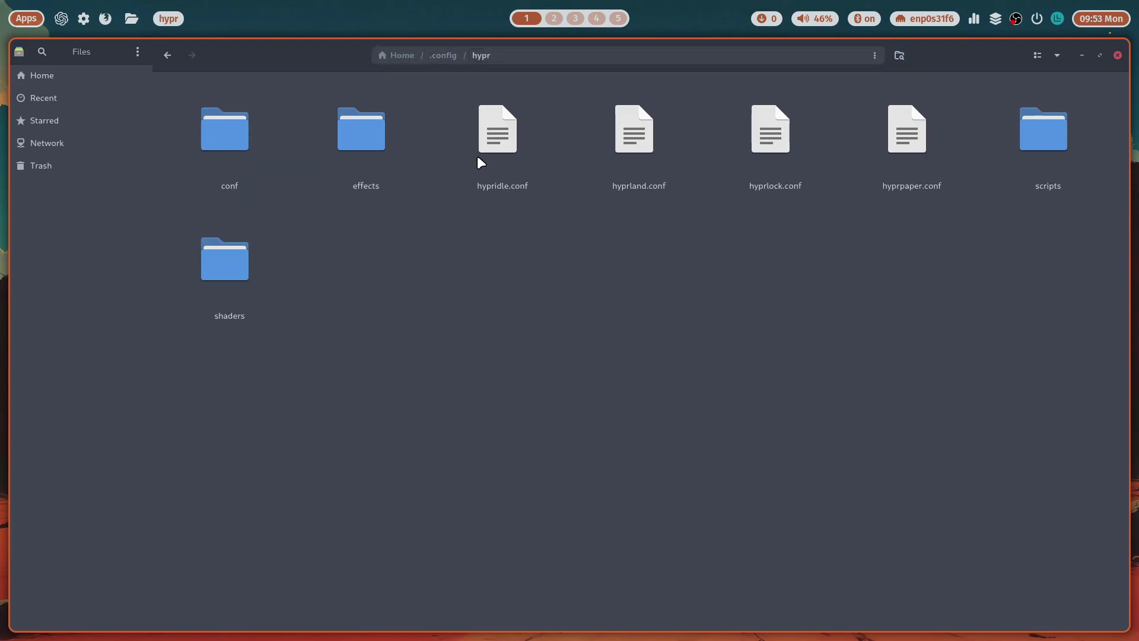
{"action": "left_click", "coordinate": [636, 144]}
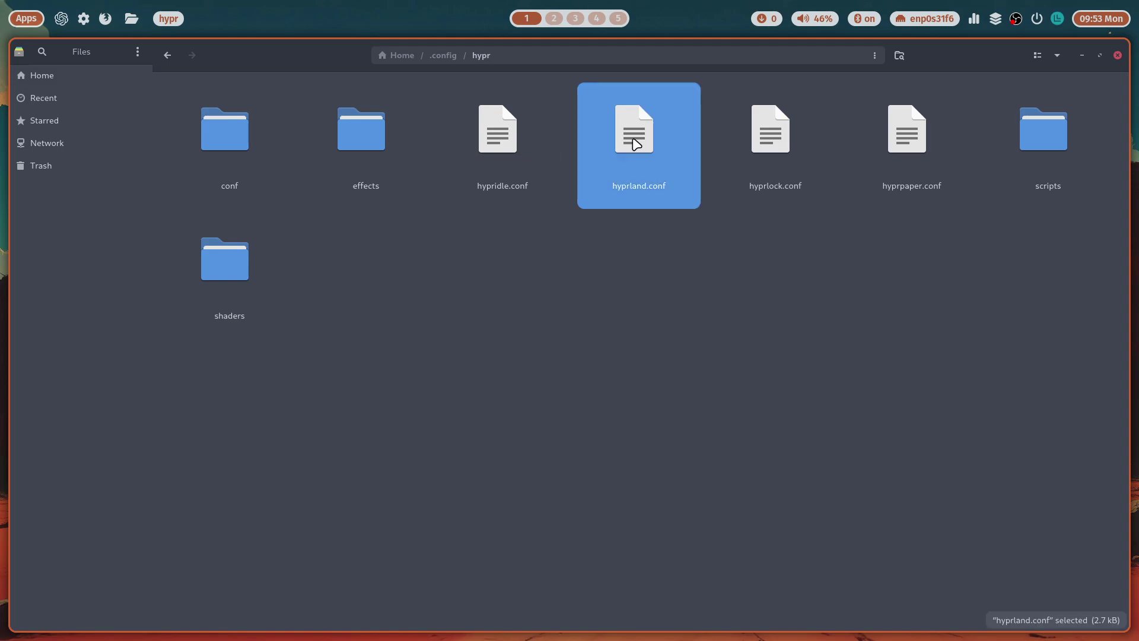
Open hyprland.conf in Sublime Text fullscreen and scroll through its source lines
{"action": "double_click", "coordinate": [636, 143]}
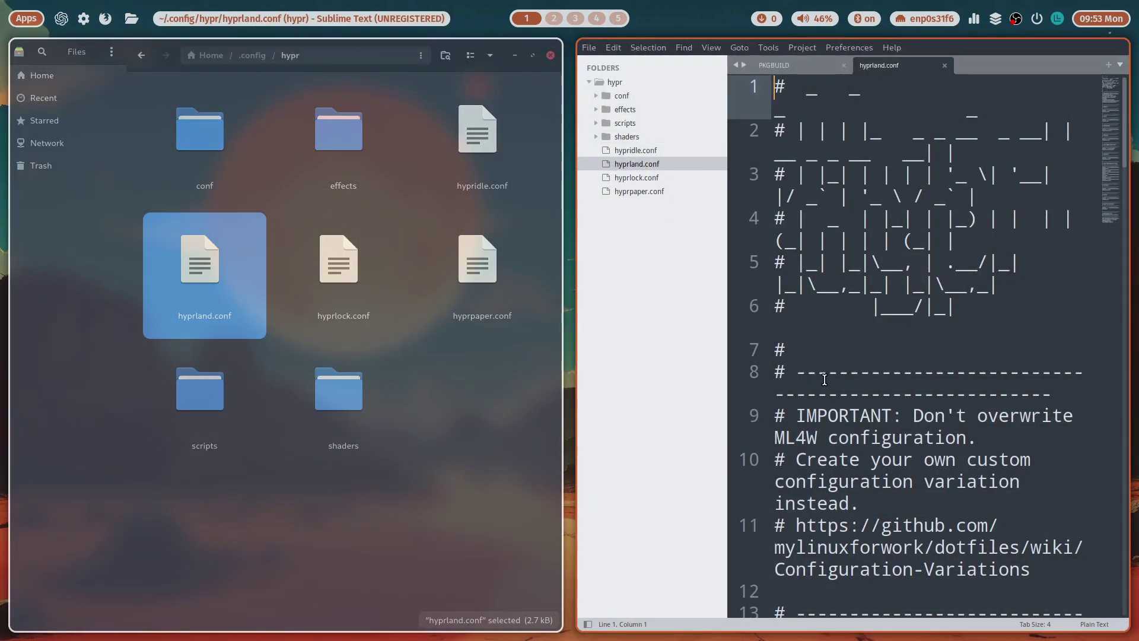
{"action": "key", "text": "super+f"}
{"action": "scroll", "coordinate": [503, 350], "scroll_direction": "down", "scroll_amount": 12}
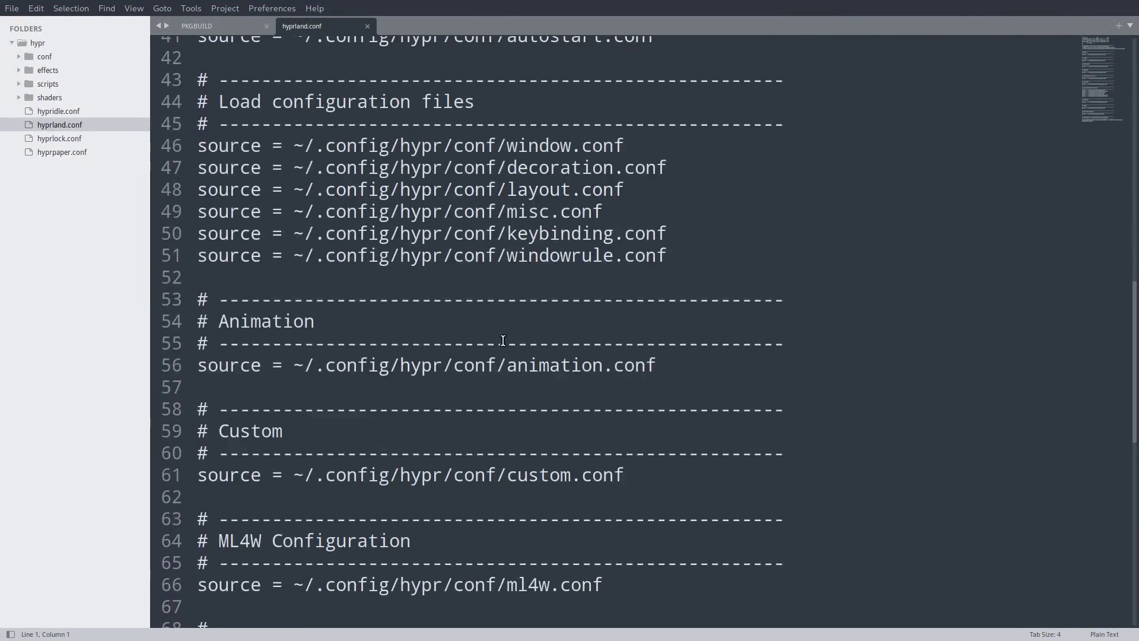
{"action": "scroll", "coordinate": [503, 340], "scroll_direction": "up", "scroll_amount": 1}
{"action": "scroll", "coordinate": [503, 340], "scroll_direction": "up", "scroll_amount": 12}
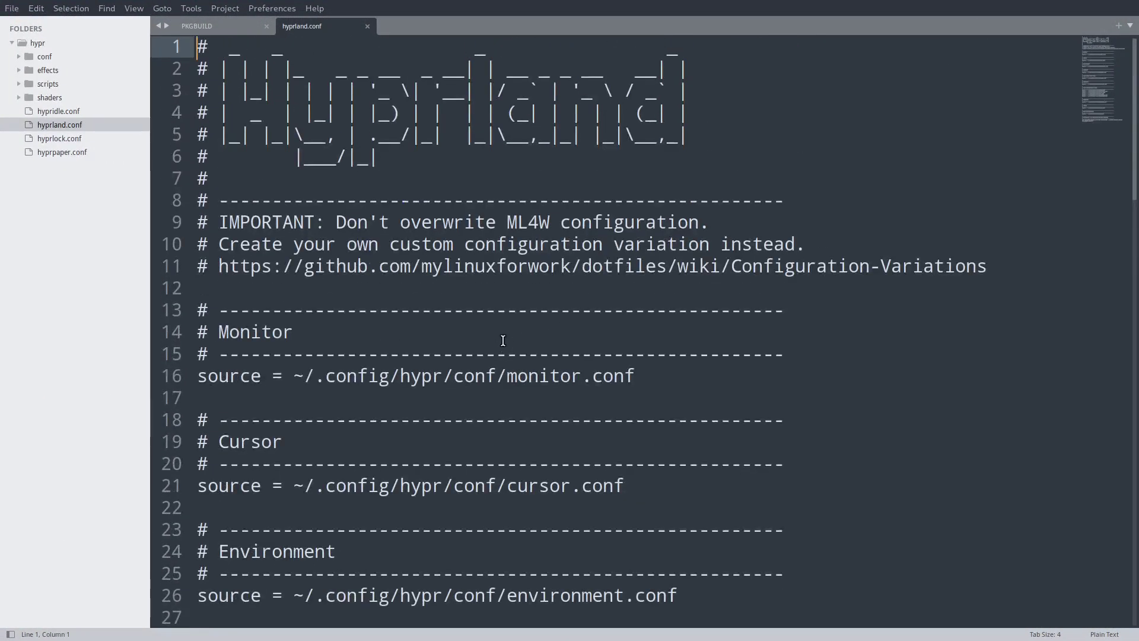
{"action": "scroll", "coordinate": [504, 340], "scroll_direction": "down", "scroll_amount": 6}
{"action": "scroll", "coordinate": [496, 326], "scroll_direction": "down", "scroll_amount": 3}
{"action": "scroll", "coordinate": [490, 321], "scroll_direction": "up", "scroll_amount": 3}
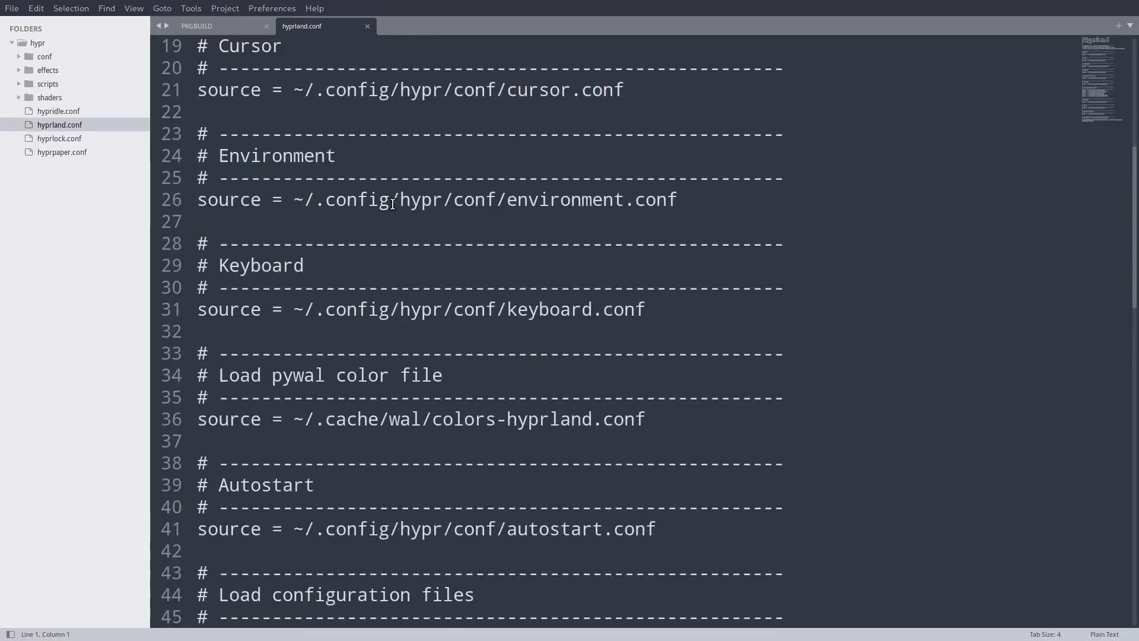
Highlight the environment.conf path, the keyboard.conf line and the pywal 'wal' path
{"action": "left_click_drag", "start_coordinate": [514, 197], "coordinate": [581, 196]}
{"action": "left_click", "coordinate": [541, 309]}
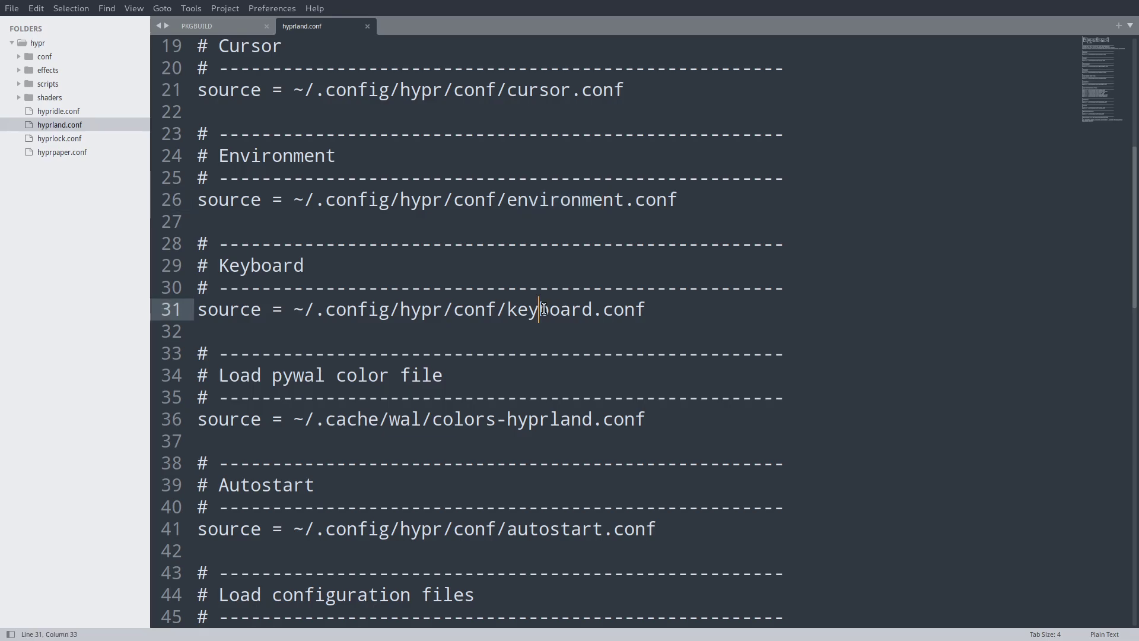
{"action": "scroll", "coordinate": [534, 296], "scroll_direction": "down", "scroll_amount": 6}
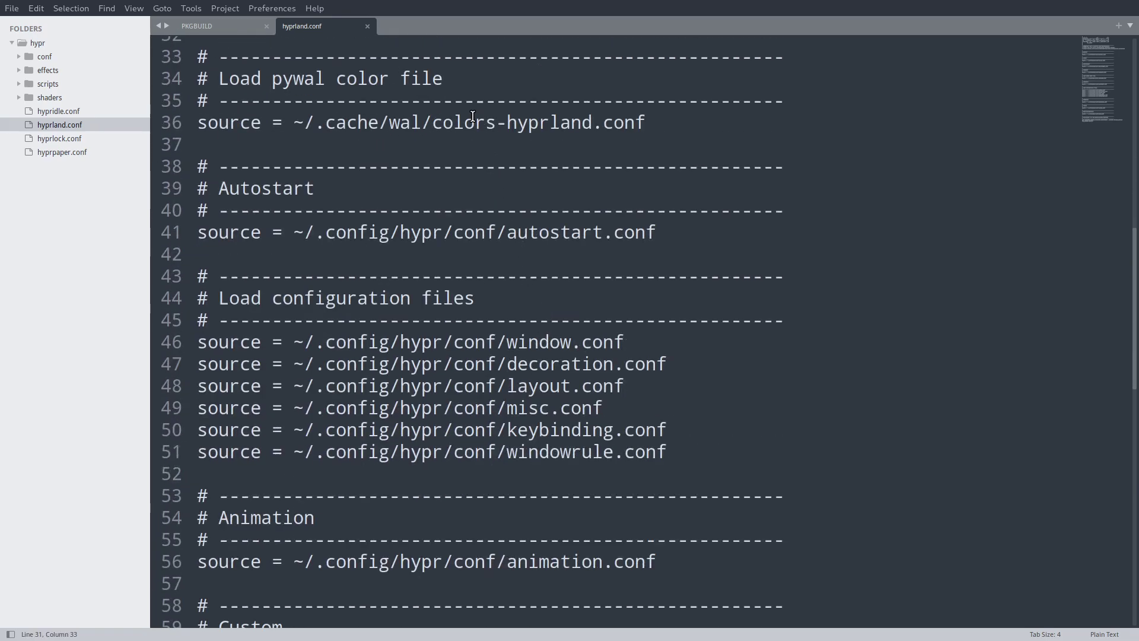
{"action": "double_click", "coordinate": [396, 123]}
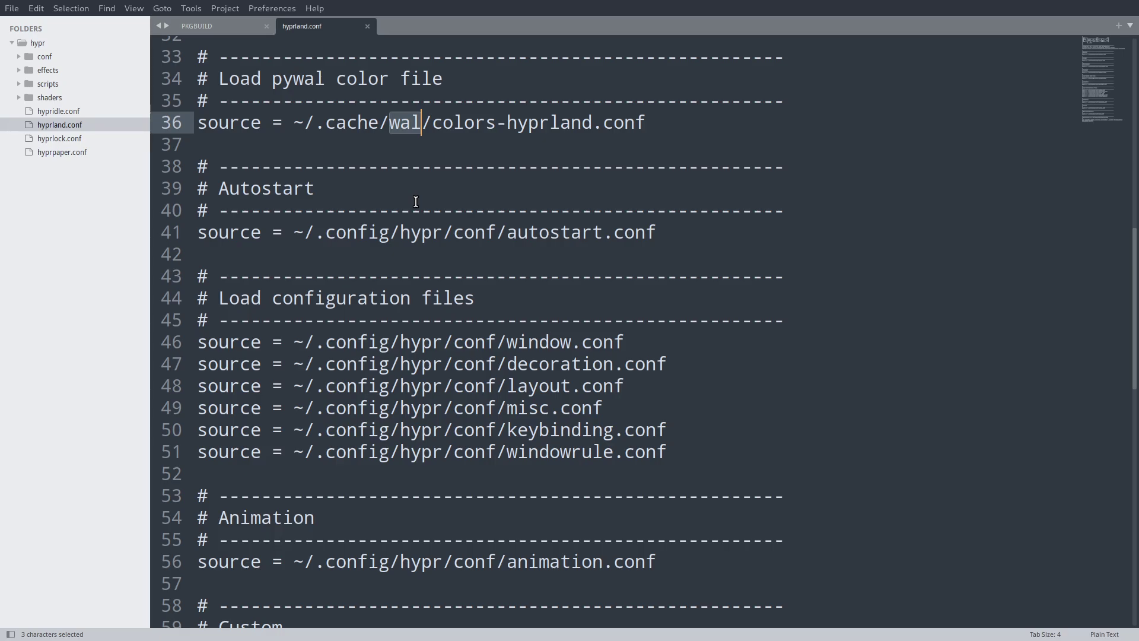
{"action": "scroll", "coordinate": [517, 216], "scroll_direction": "down", "scroll_amount": 7}
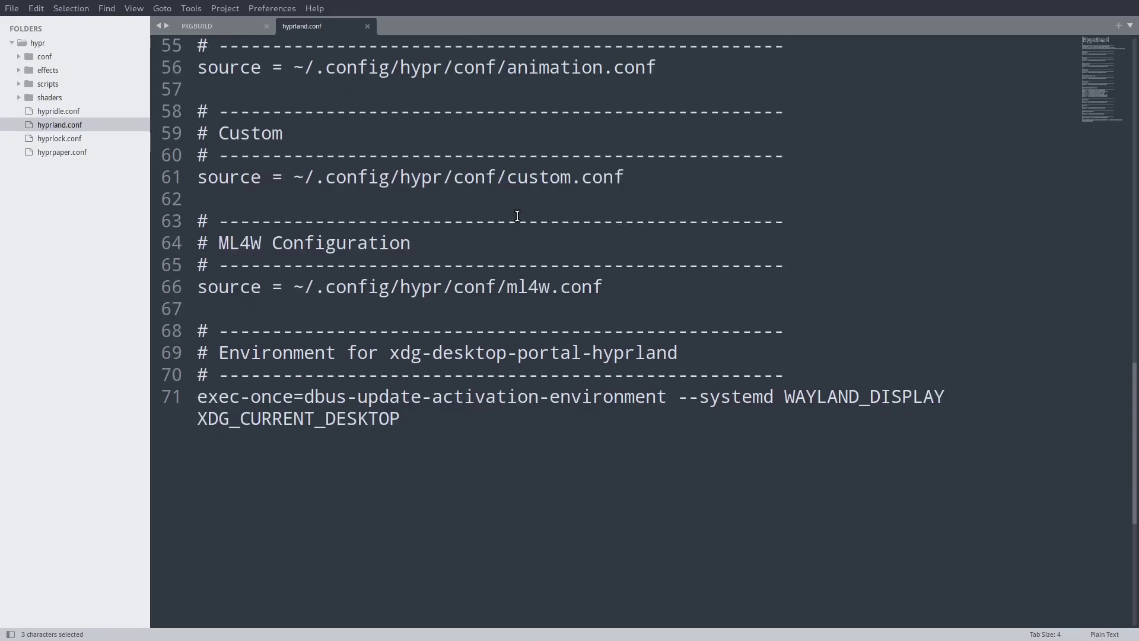
{"action": "scroll", "coordinate": [517, 216], "scroll_direction": "up", "scroll_amount": 6}
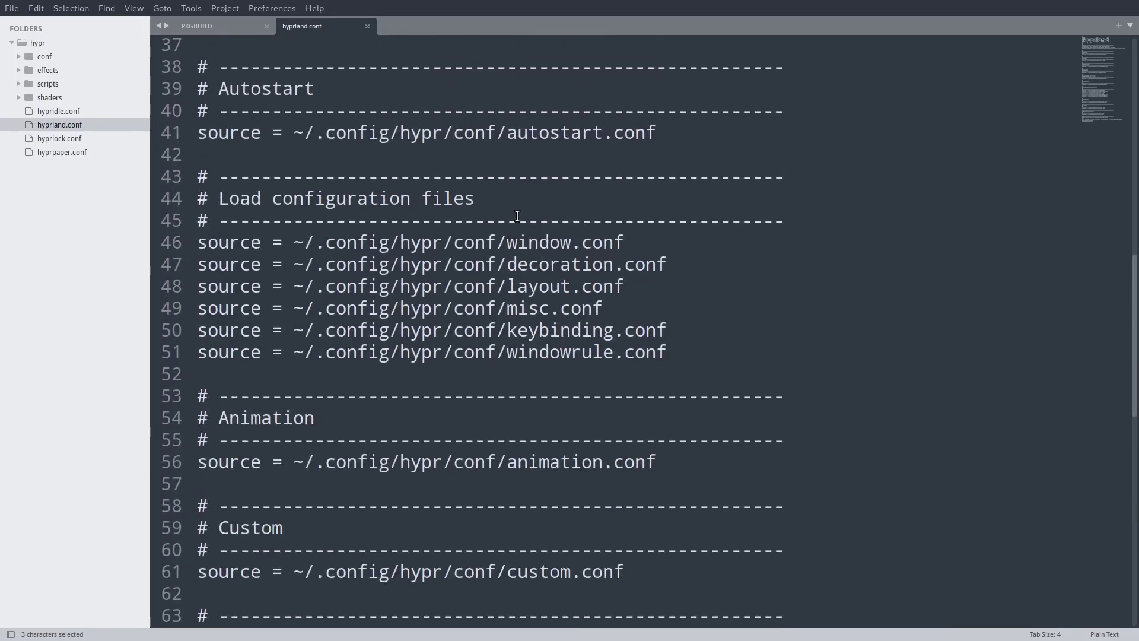
{"action": "scroll", "coordinate": [517, 216], "scroll_direction": "up", "scroll_amount": 12}
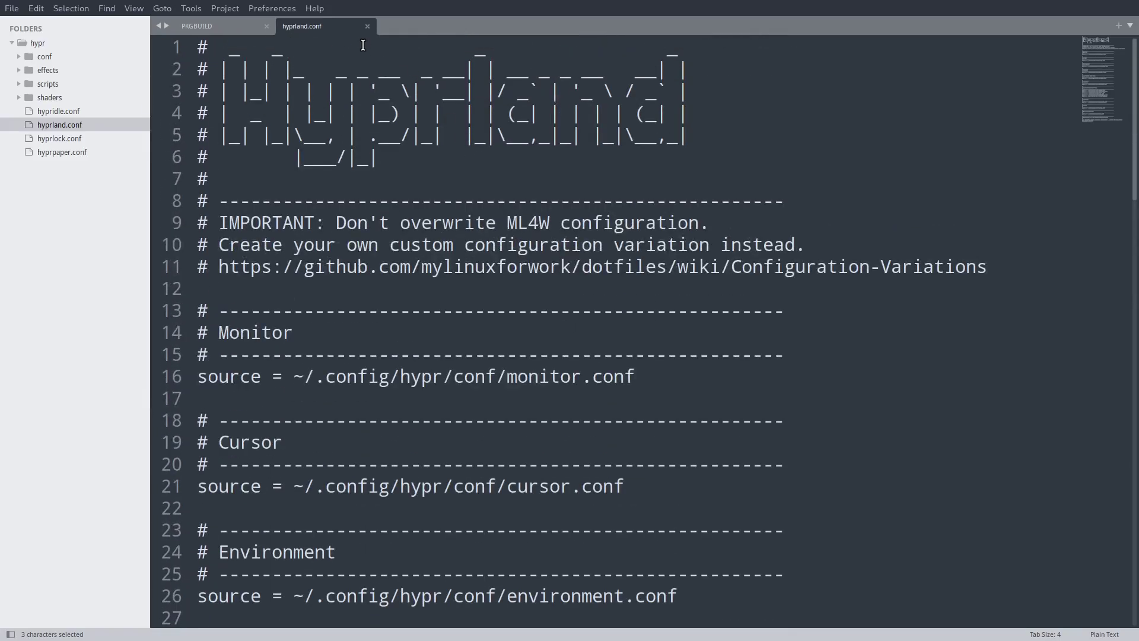
Restore the editor beside Files and drag the hypr folder from .config into Sublime Text
{"action": "key", "text": "super+f"}
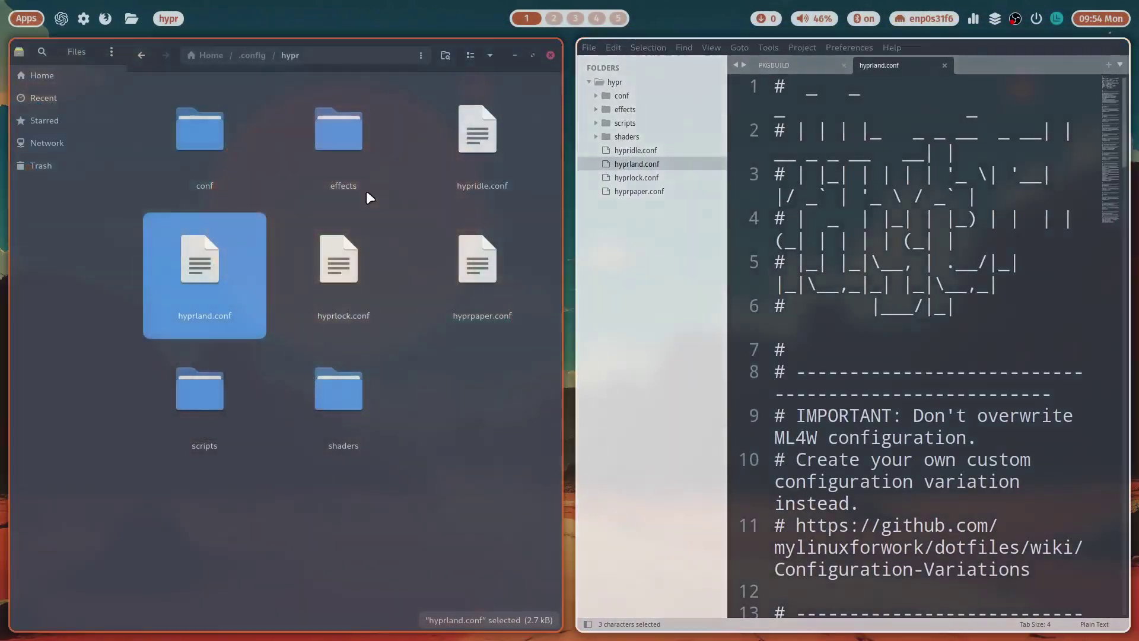
{"action": "left_click", "coordinate": [145, 54]}
{"action": "left_click_drag", "start_coordinate": [192, 161], "coordinate": [724, 294]}
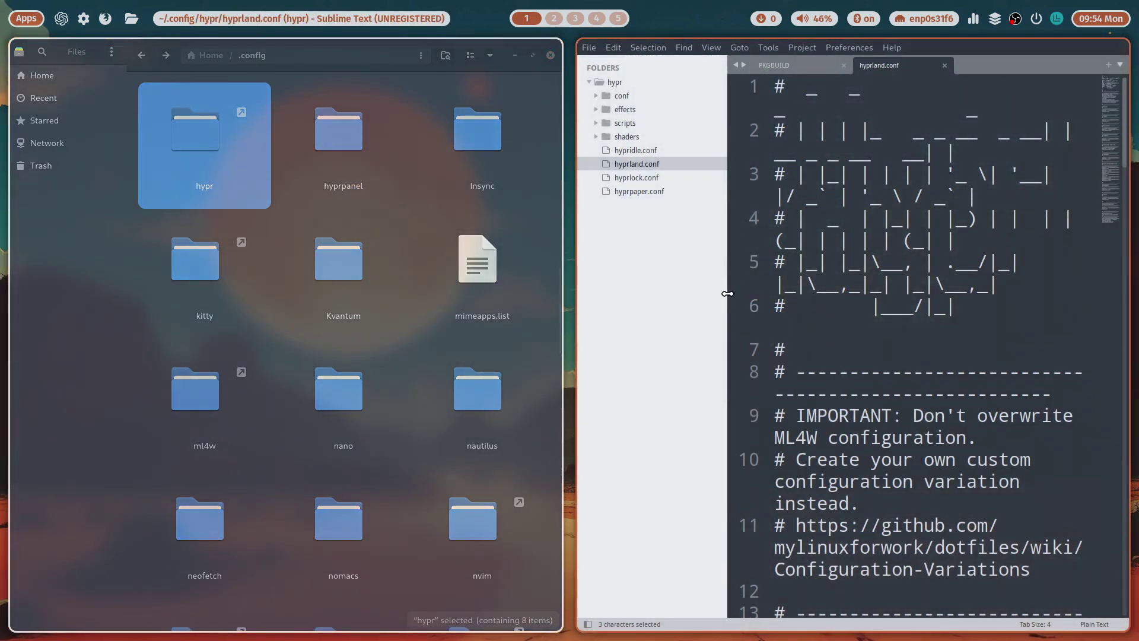
Preview hyprlock, hyprpaper, hyprland and hypridle configs, expand scripts, effects and conf, then open autostart.conf
{"action": "left_click", "coordinate": [649, 177]}
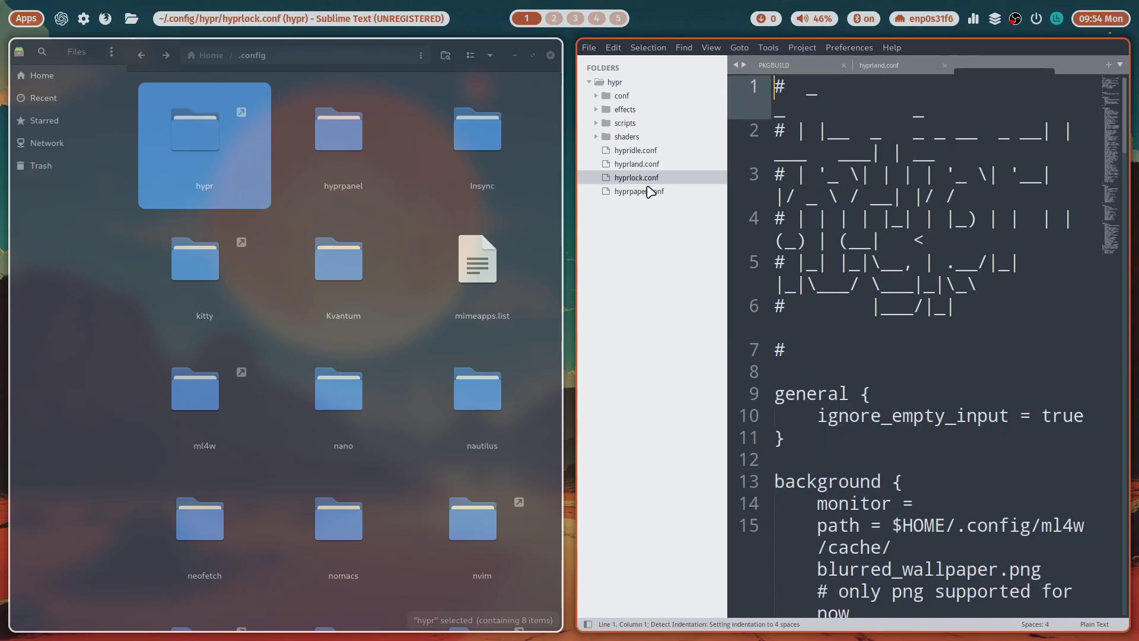
{"action": "left_click", "coordinate": [654, 192]}
{"action": "left_click", "coordinate": [651, 163]}
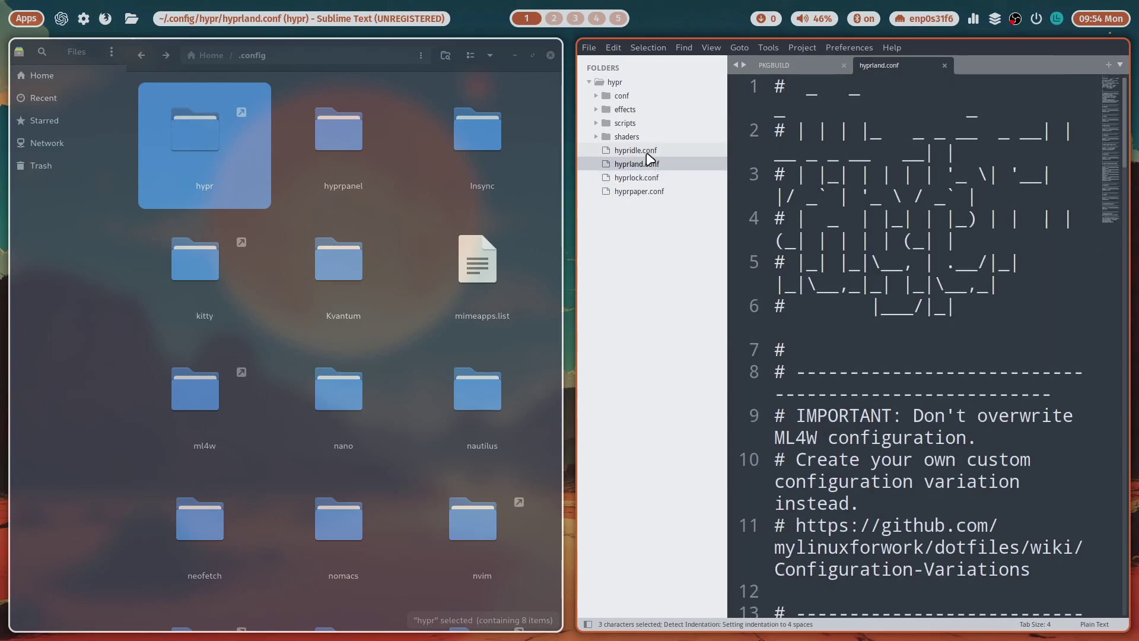
{"action": "left_click", "coordinate": [642, 149]}
{"action": "left_click", "coordinate": [624, 123]}
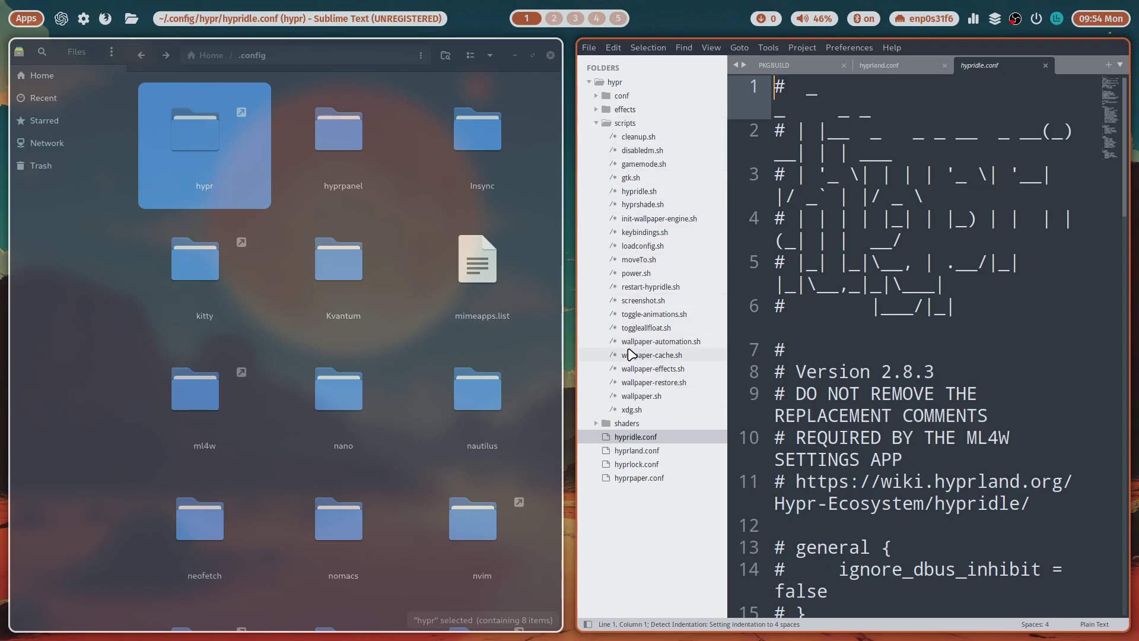
{"action": "left_click", "coordinate": [625, 109]}
{"action": "left_click", "coordinate": [621, 95]}
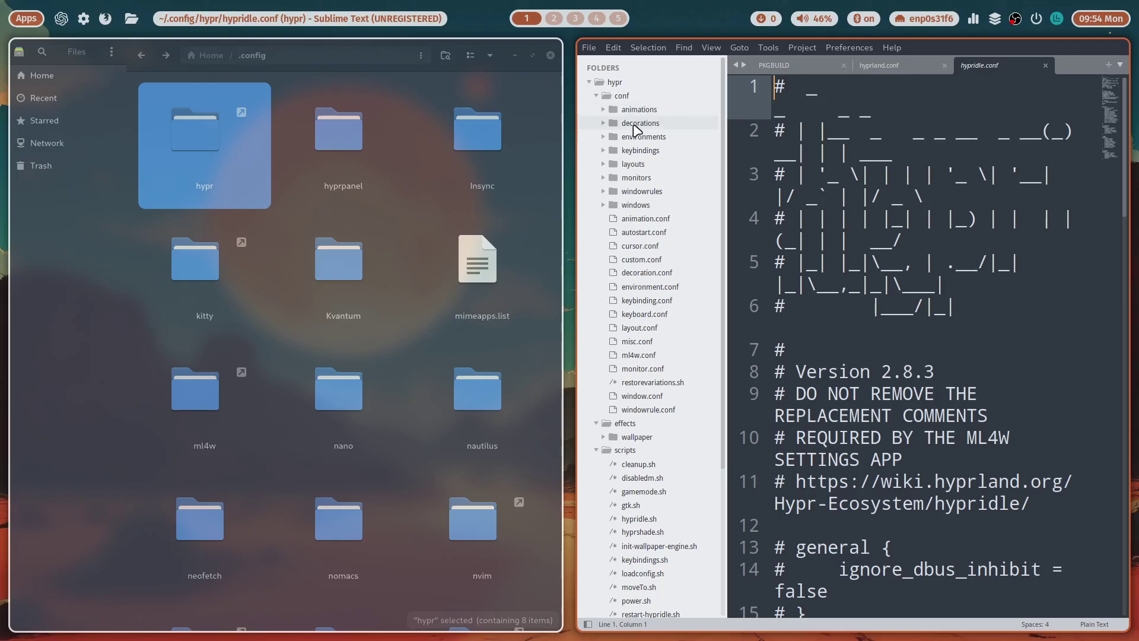
{"action": "left_click", "coordinate": [657, 233]}
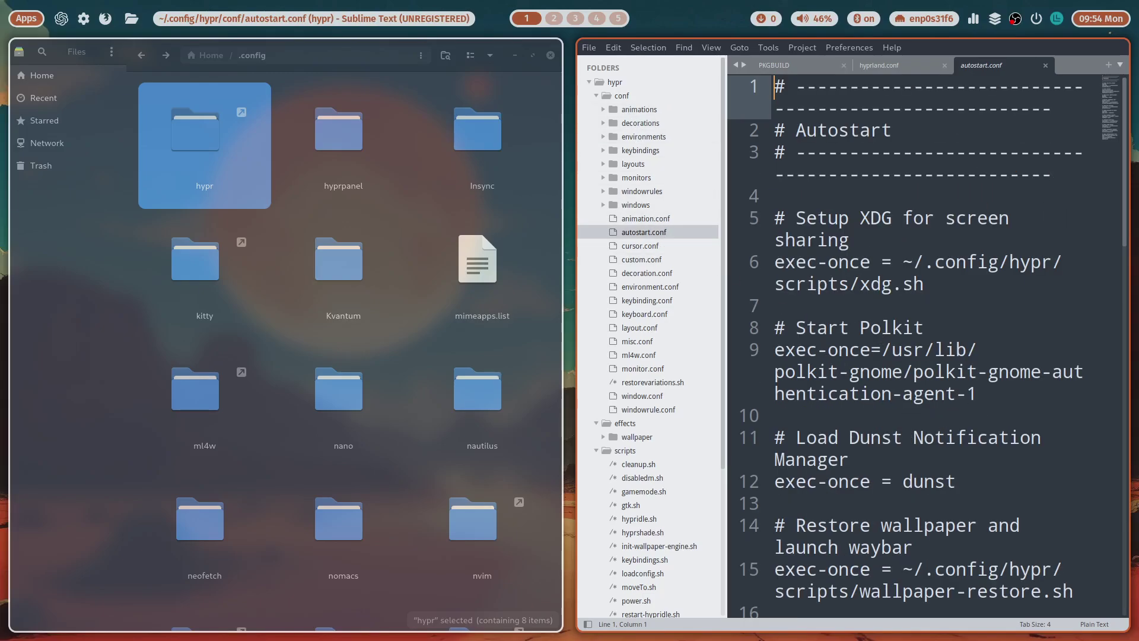
Make Sublime Text fill the screen and scroll through autostart.conf
{"action": "key", "text": "super+f"}
{"action": "scroll", "coordinate": [381, 253], "scroll_direction": "down", "scroll_amount": 3}
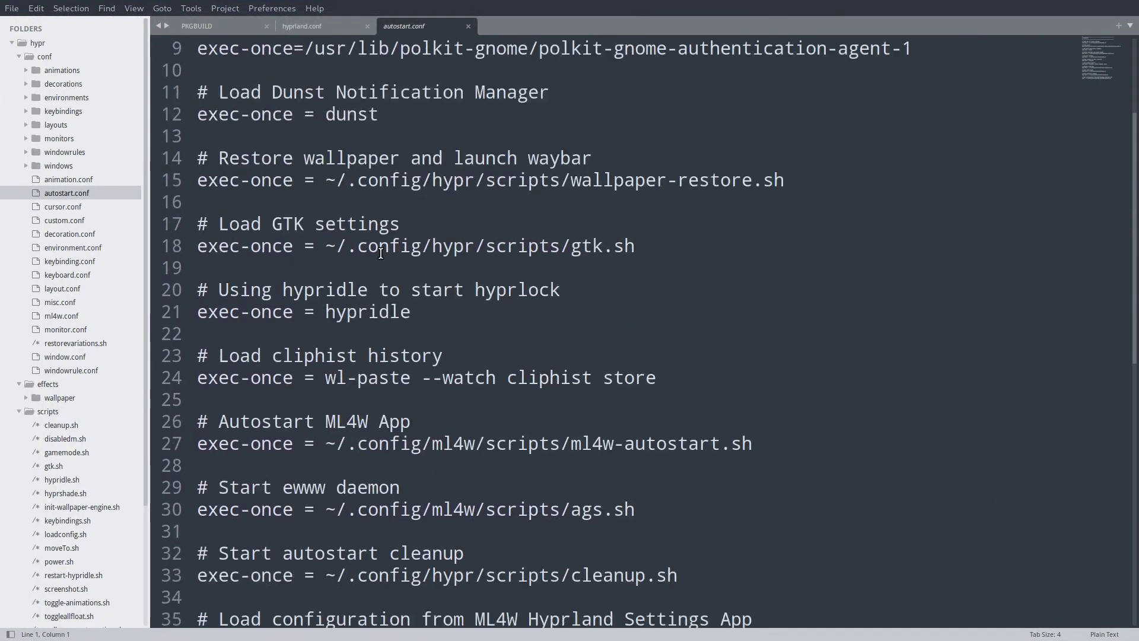
{"action": "scroll", "coordinate": [381, 253], "scroll_direction": "down", "scroll_amount": 1}
{"action": "scroll", "coordinate": [374, 210], "scroll_direction": "down", "scroll_amount": 5}
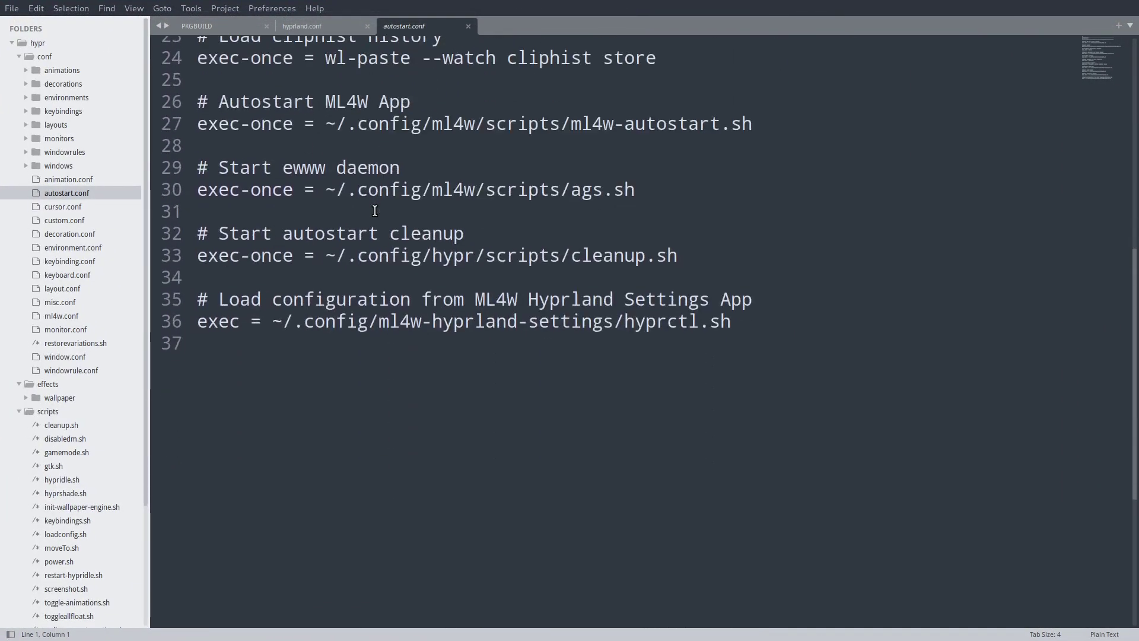
Browse cursor.conf through layout.conf, settle on keyboard.conf and select its 'be' layout value
{"action": "left_click", "coordinate": [73, 208]}
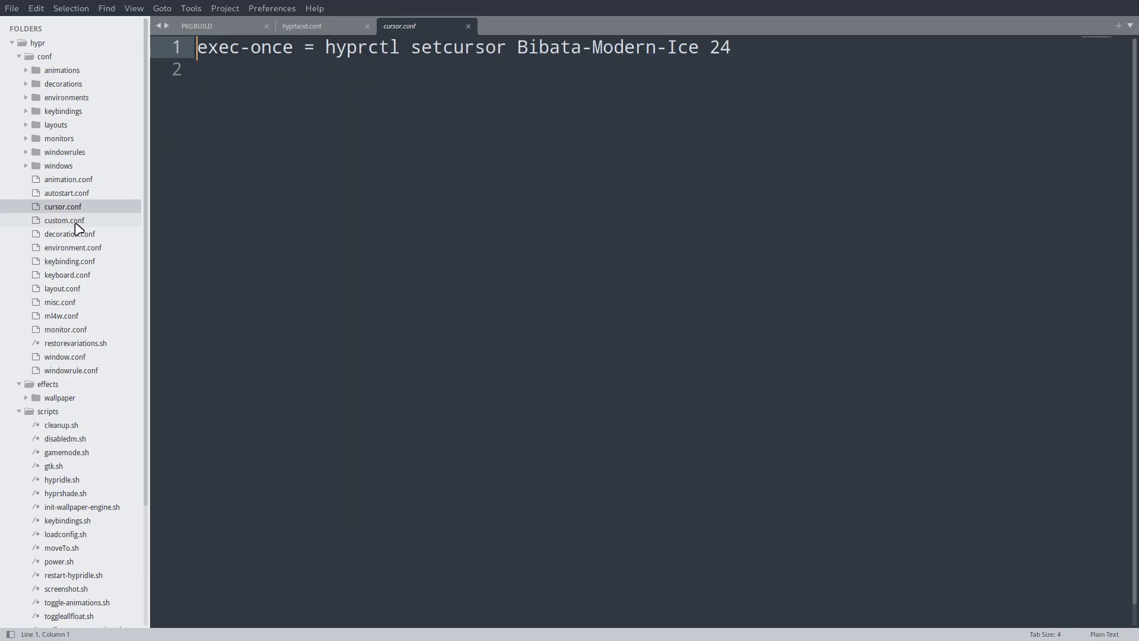
{"action": "left_click", "coordinate": [75, 224]}
{"action": "left_click", "coordinate": [78, 233]}
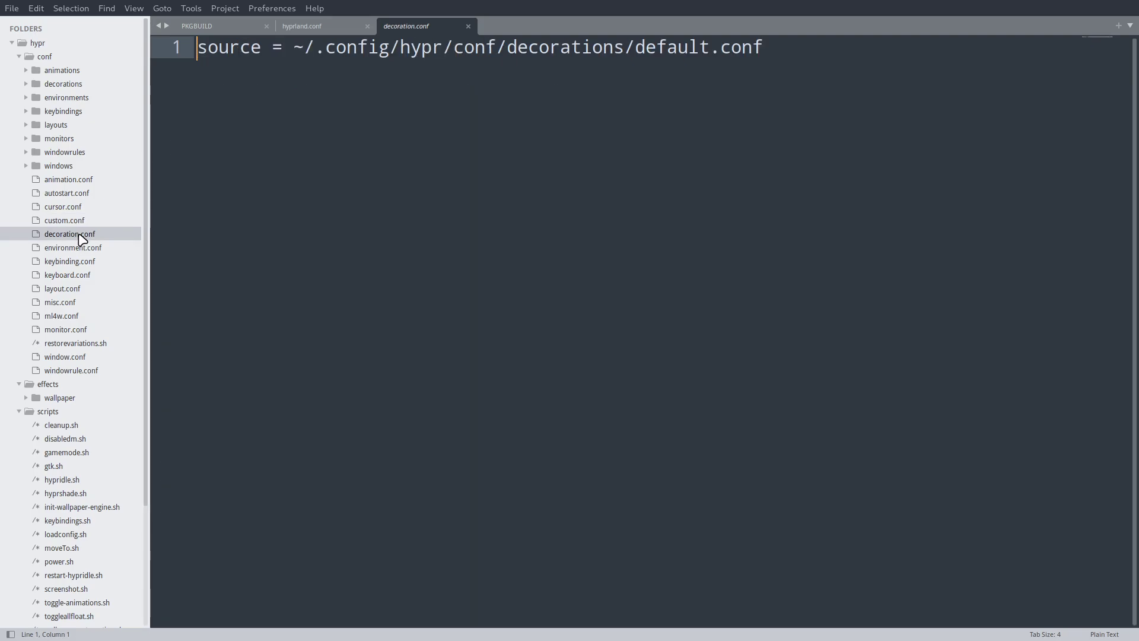
{"action": "left_click", "coordinate": [84, 250]}
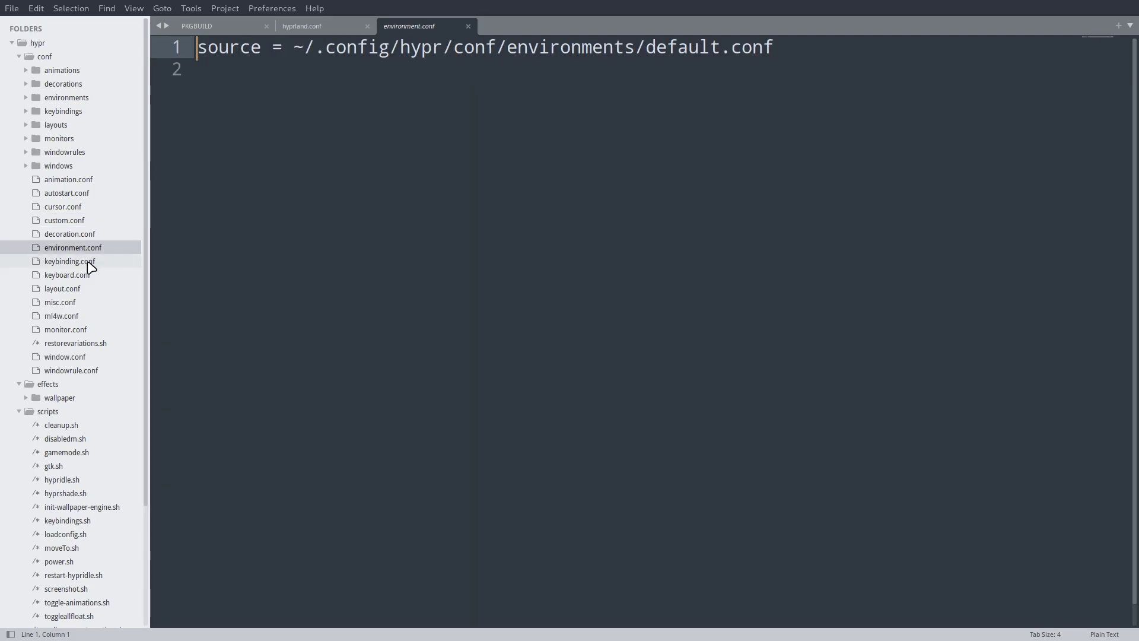
{"action": "left_click", "coordinate": [89, 263]}
{"action": "left_click", "coordinate": [87, 275]}
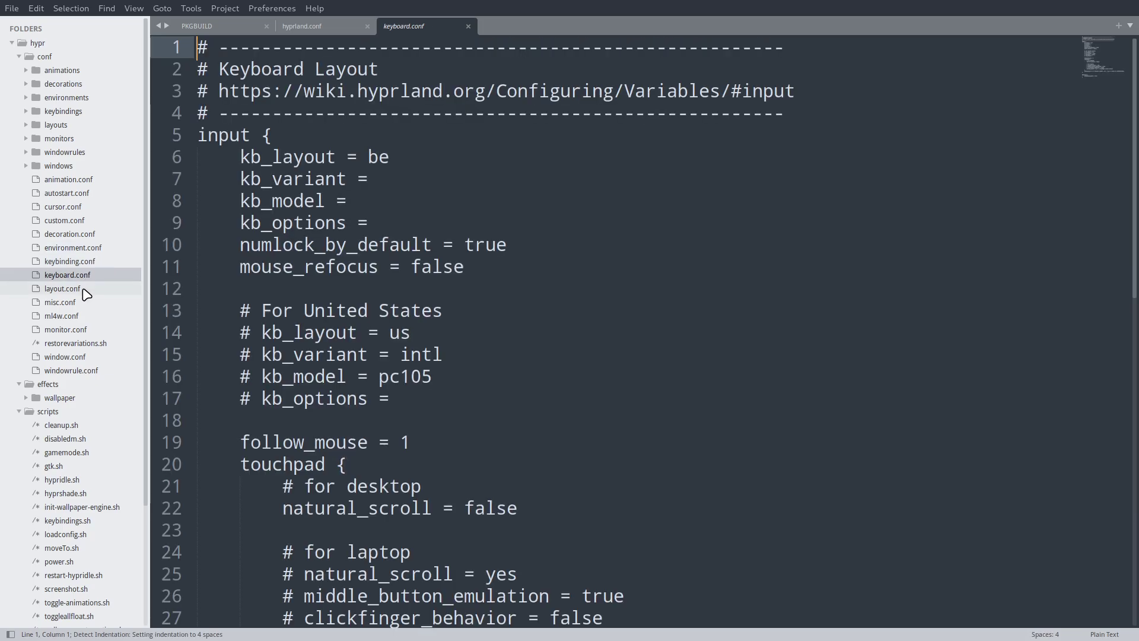
{"action": "left_click", "coordinate": [86, 289]}
{"action": "key", "text": "Up"}
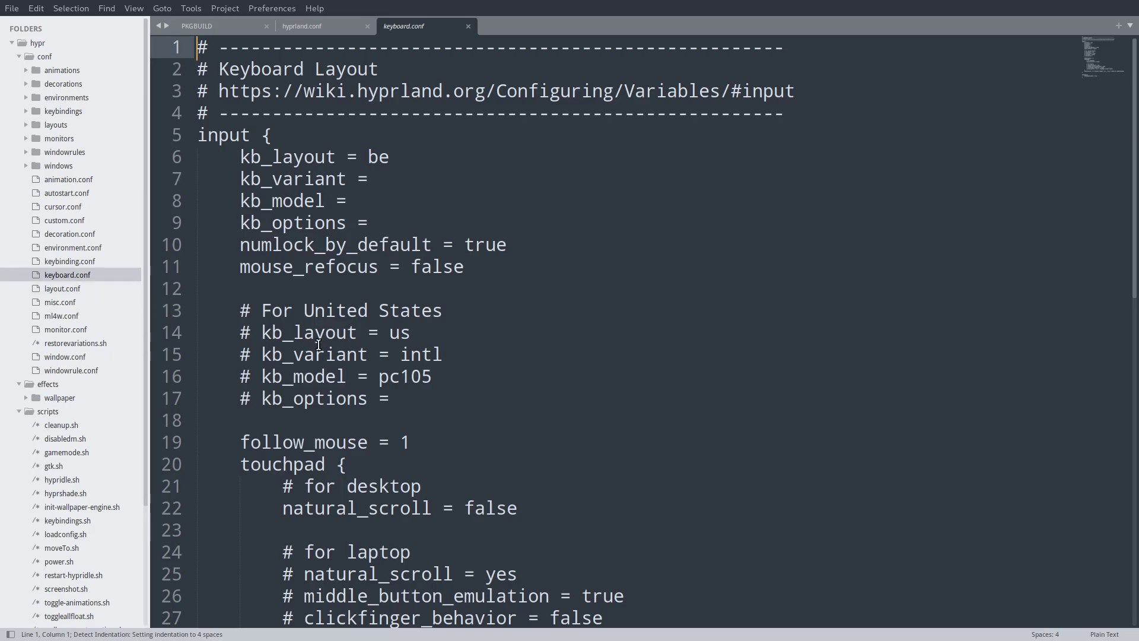
{"action": "scroll", "coordinate": [318, 344], "scroll_direction": "down", "scroll_amount": 6}
{"action": "scroll", "coordinate": [321, 347], "scroll_direction": "up", "scroll_amount": 6}
{"action": "double_click", "coordinate": [379, 158]}
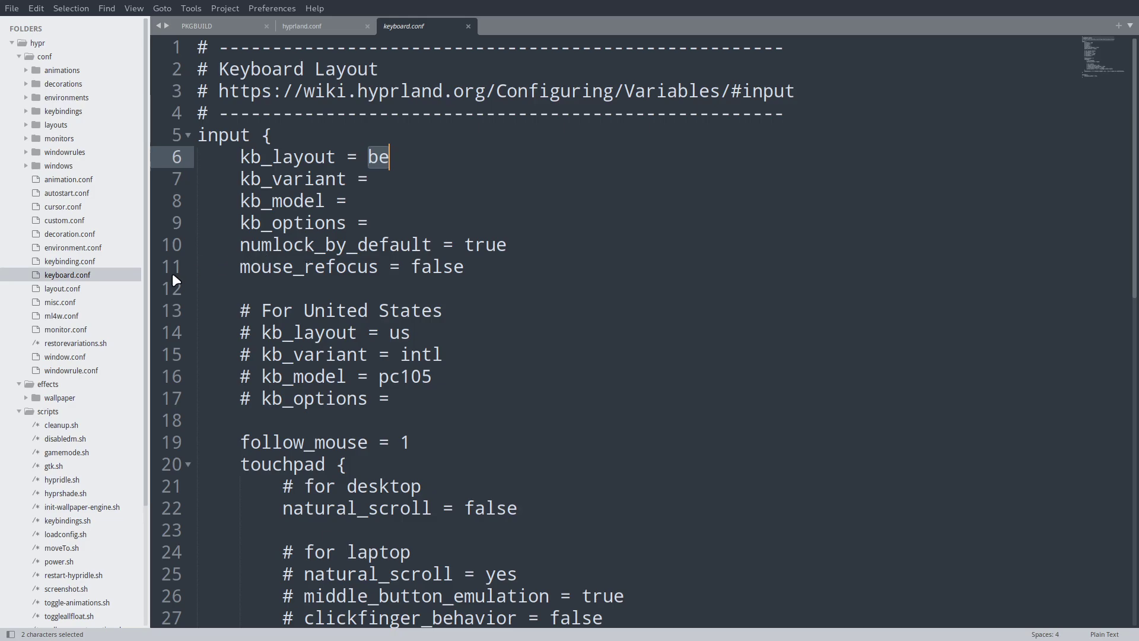
View layout.conf, then layouts/default.conf and laptop.conf, and expand the keybindings folder
{"action": "left_click", "coordinate": [107, 289]}
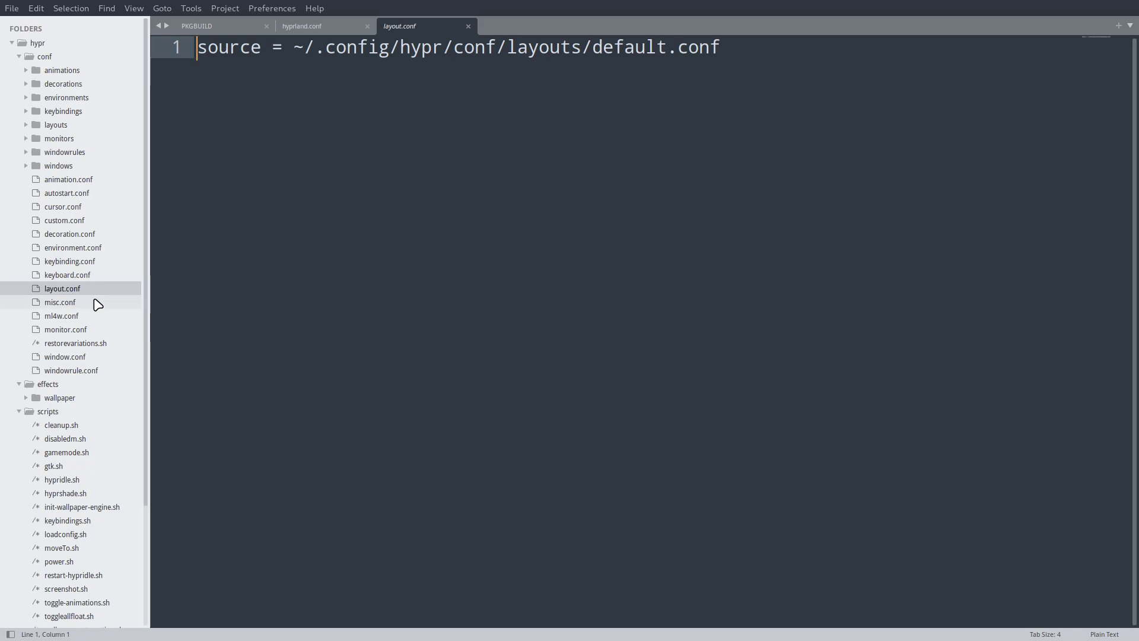
{"action": "left_click", "coordinate": [30, 125]}
{"action": "left_click", "coordinate": [85, 143]}
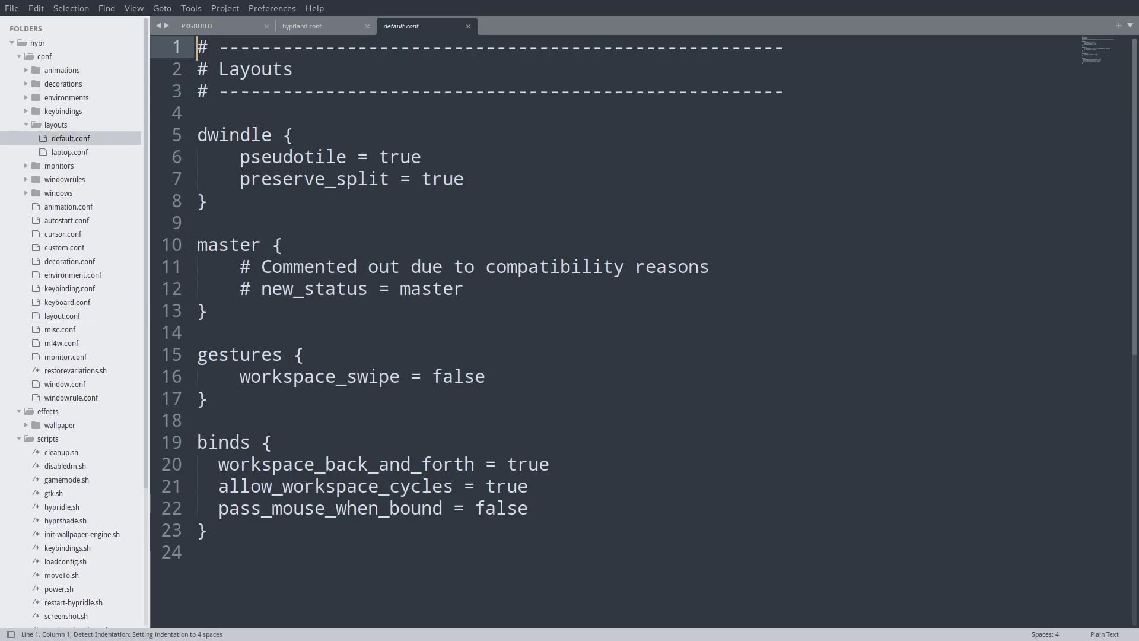
{"action": "left_click", "coordinate": [75, 155]}
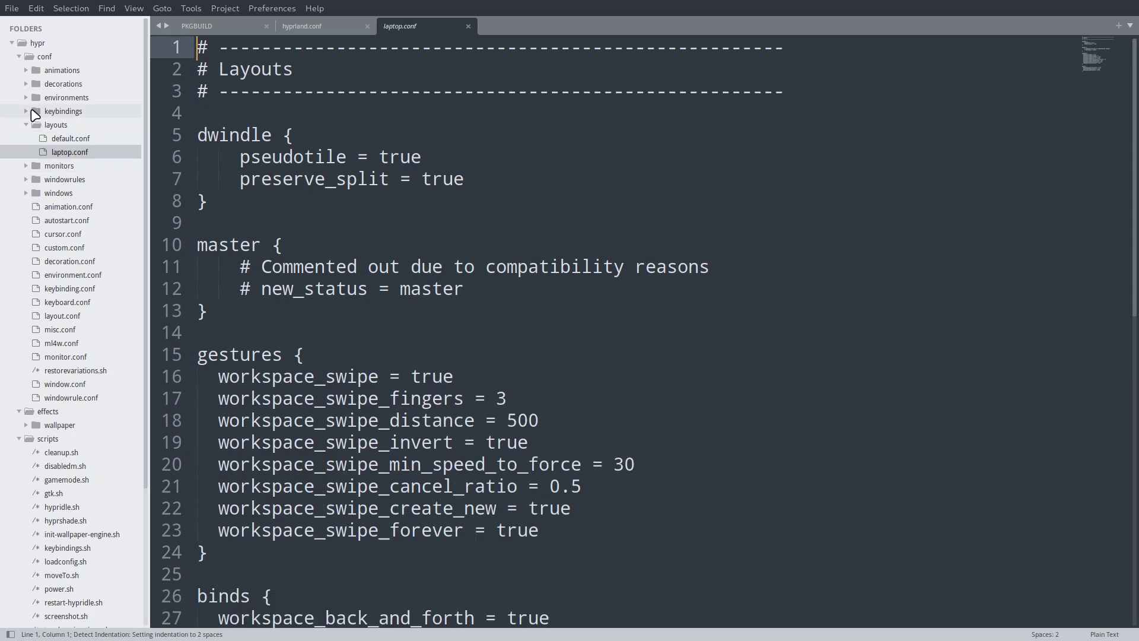
{"action": "left_click", "coordinate": [35, 113]}
Open keybindings/default.conf, shrink the font with Ctrl+-, and scroll down to the workspace bindings
{"action": "left_click", "coordinate": [71, 127]}
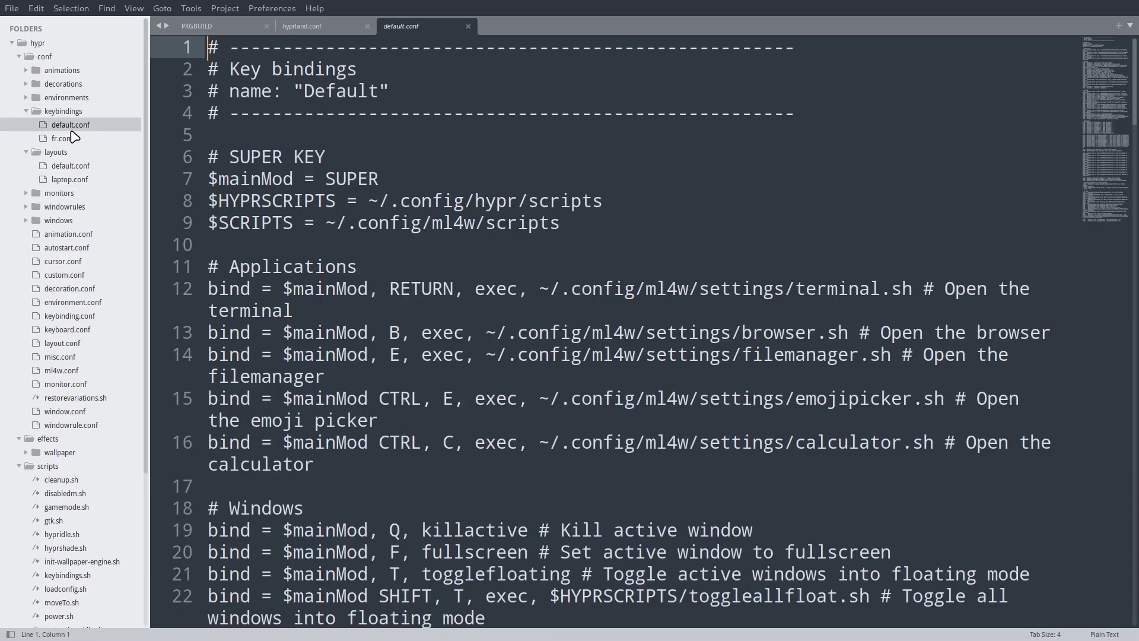
{"action": "scroll", "coordinate": [356, 320], "scroll_direction": "down", "scroll_amount": 5}
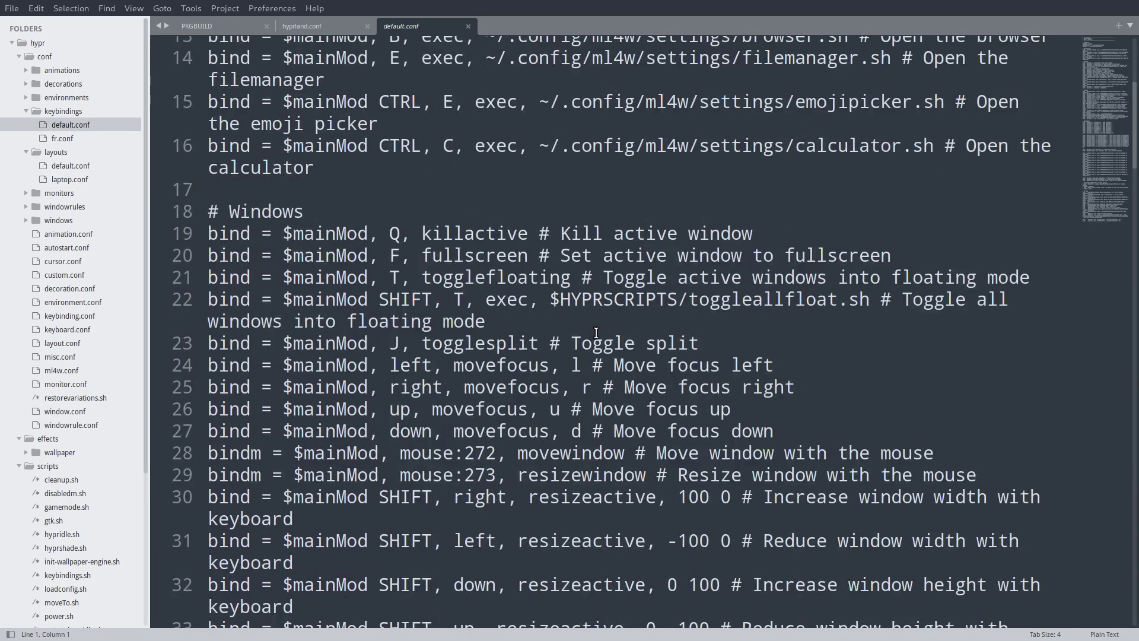
{"action": "scroll", "coordinate": [596, 332], "scroll_direction": "up", "scroll_amount": 5}
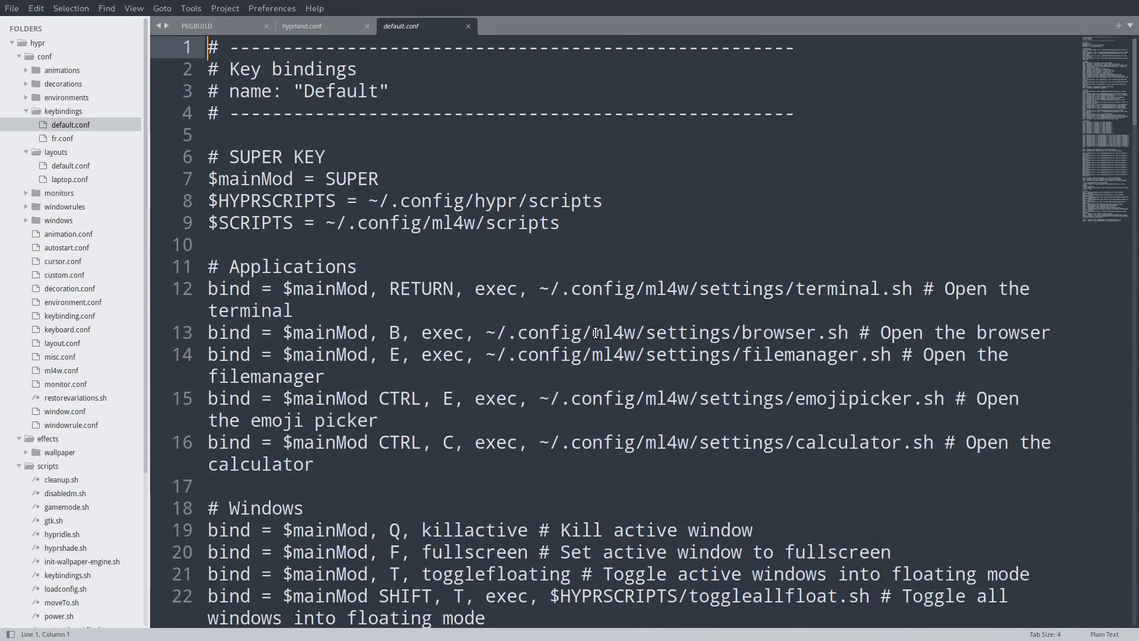
{"action": "key", "text": "ctrl+minus"}
{"action": "key", "text": "ctrl+minus"}
{"action": "key", "text": "ctrl+minus"}
{"action": "key", "text": "ctrl+minus"}
{"action": "scroll", "coordinate": [596, 347], "scroll_direction": "down", "scroll_amount": 1}
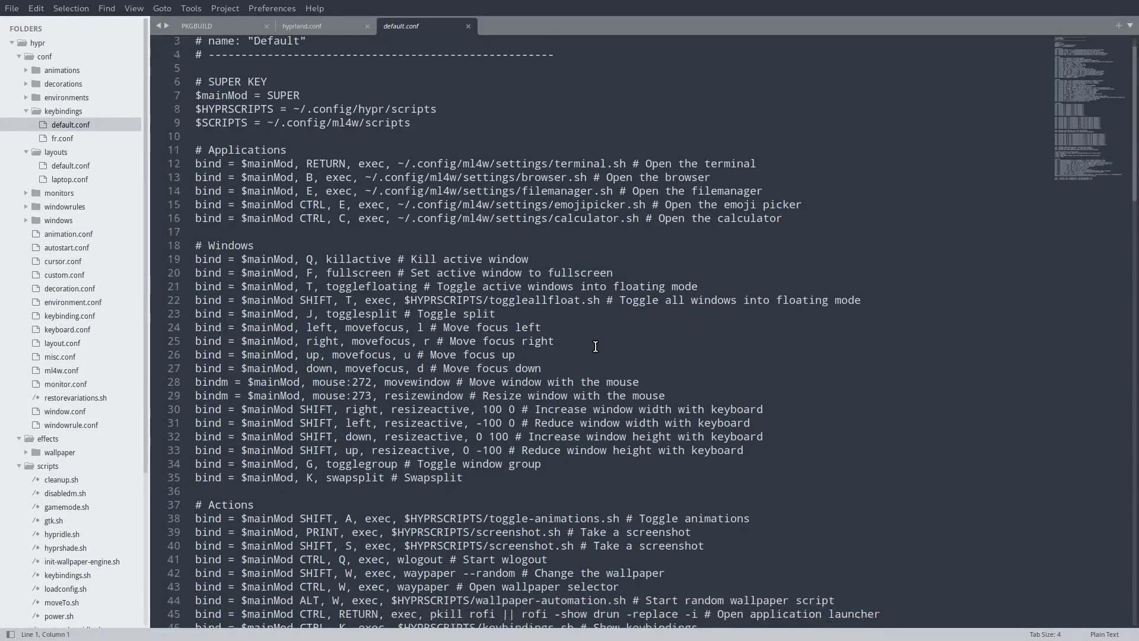
{"action": "scroll", "coordinate": [595, 347], "scroll_direction": "down", "scroll_amount": 5}
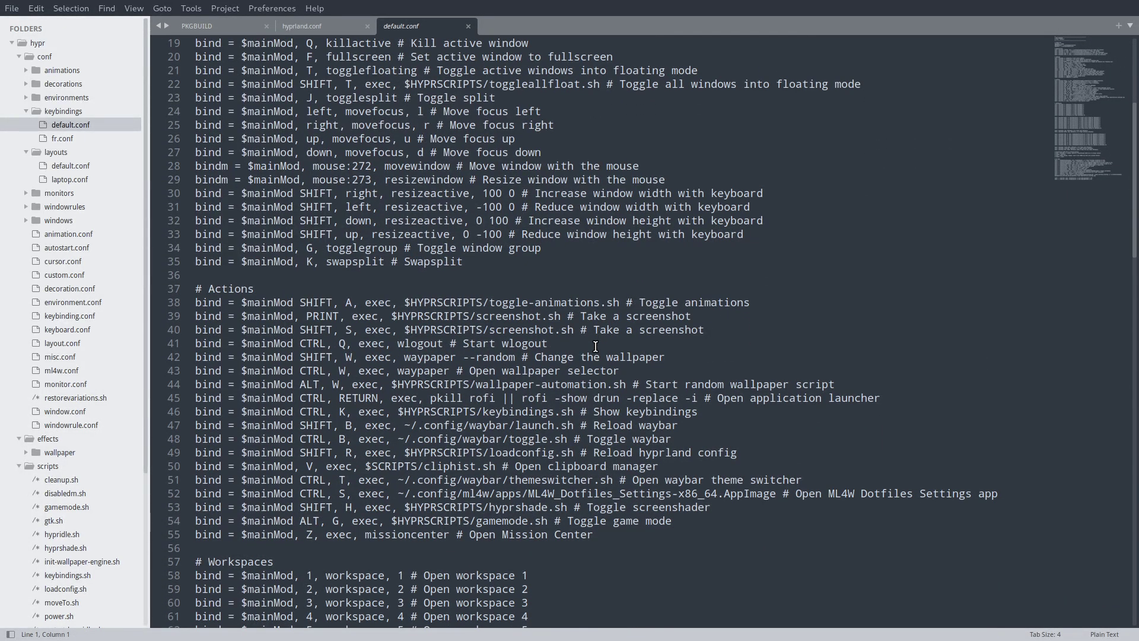
{"action": "scroll", "coordinate": [596, 347], "scroll_direction": "down", "scroll_amount": 3}
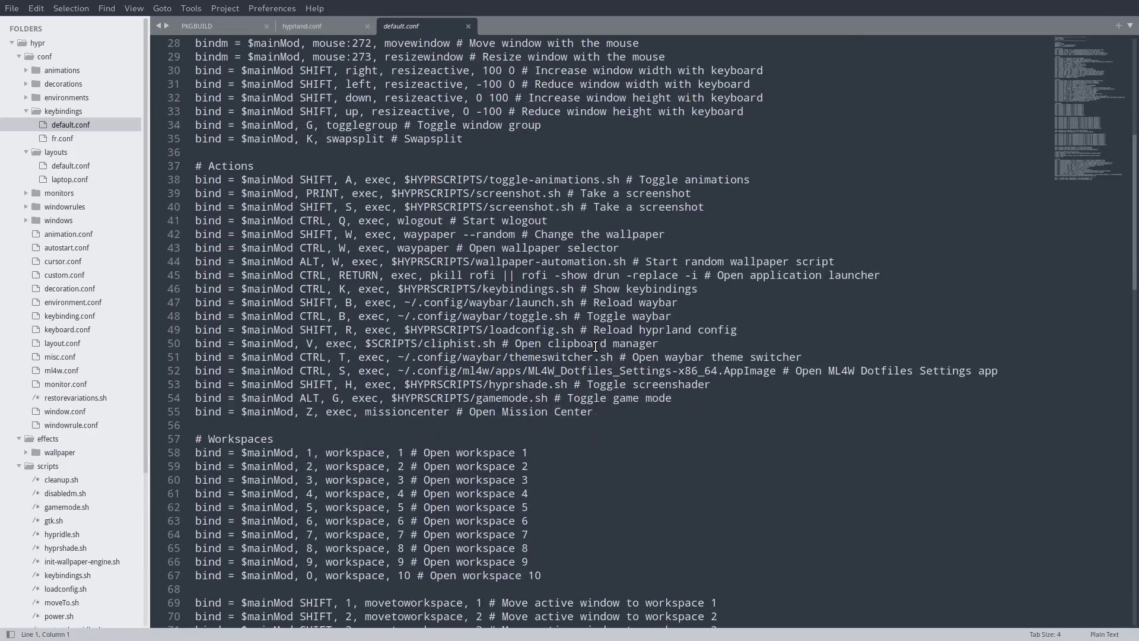
{"action": "scroll", "coordinate": [595, 346], "scroll_direction": "down", "scroll_amount": 4}
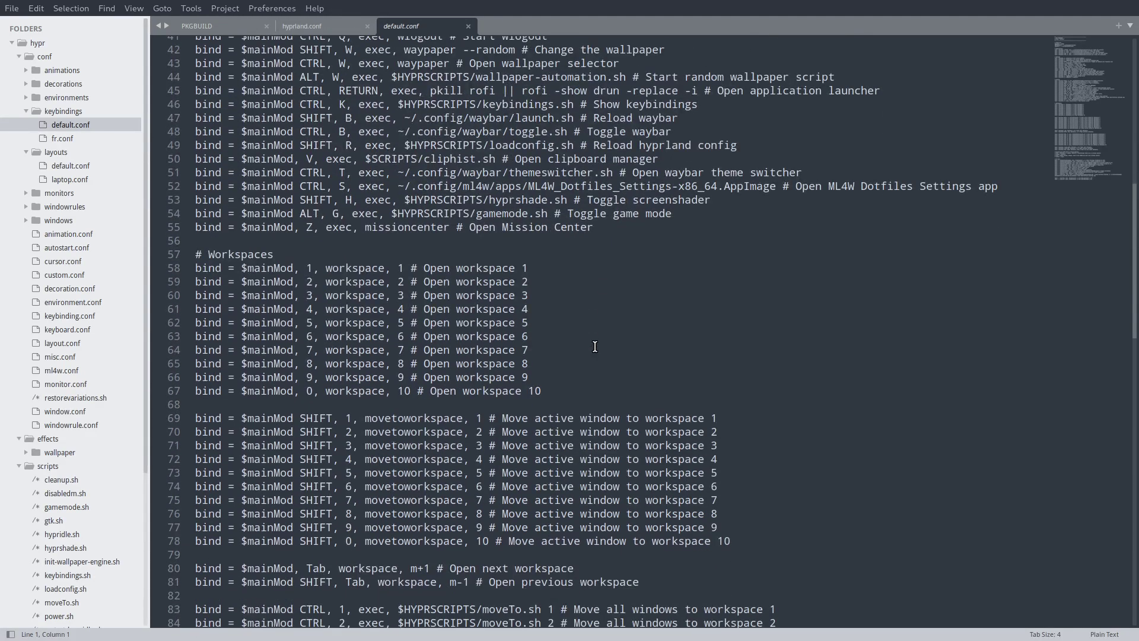
{"action": "scroll", "coordinate": [595, 346], "scroll_direction": "down", "scroll_amount": 6}
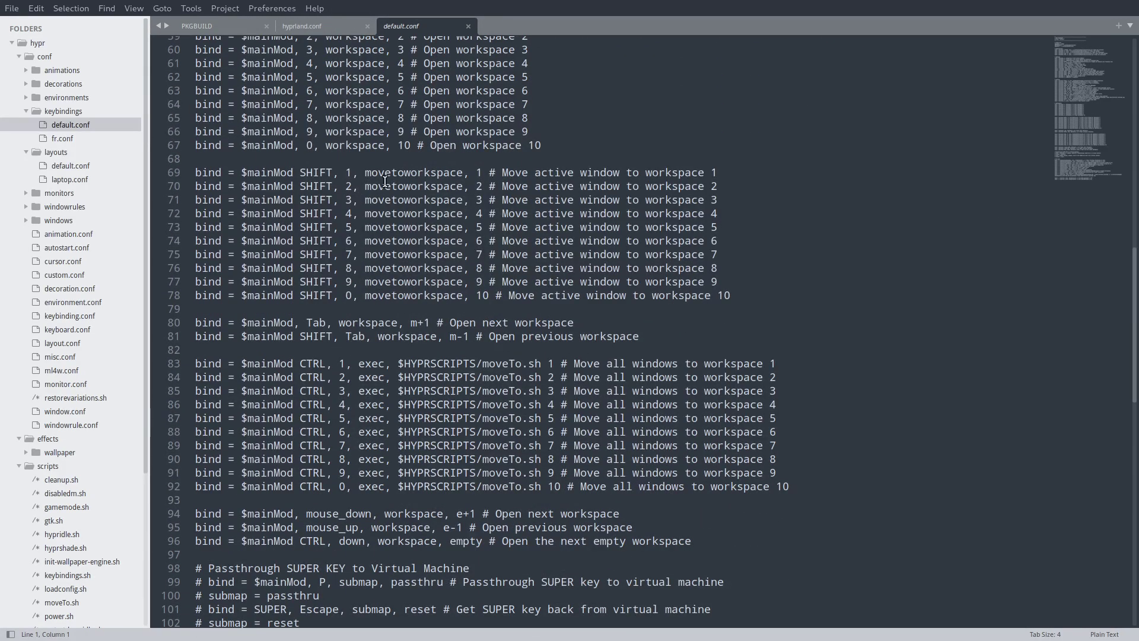
Take the editor out of fullscreen, then close the Files window and Sublime Text
{"action": "key", "text": "super+e"}
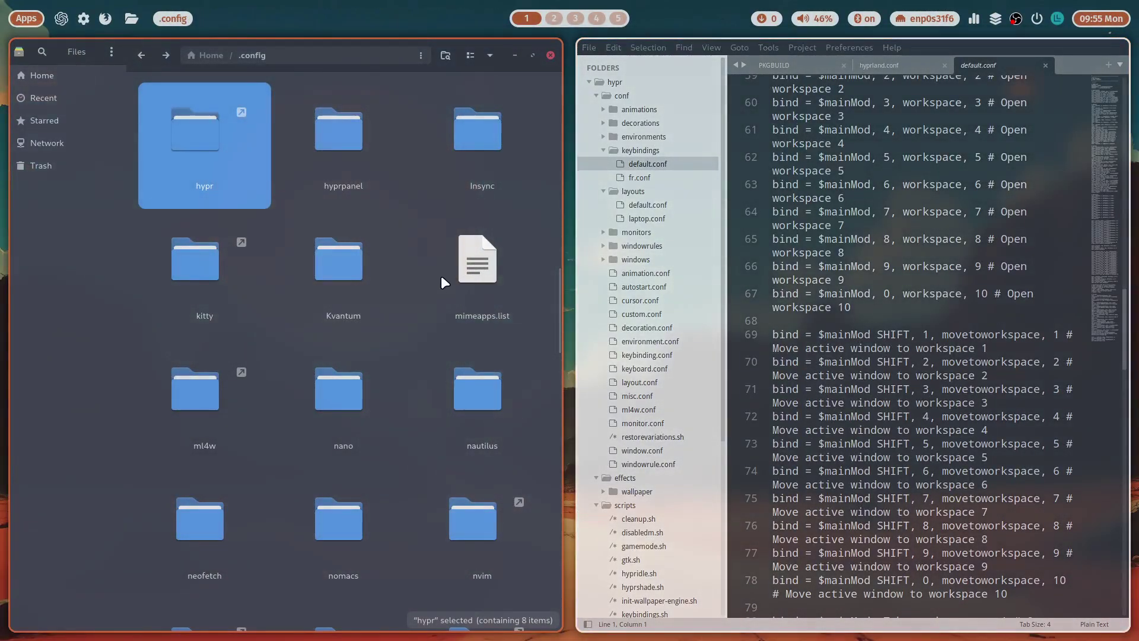
{"action": "key", "text": "super+q"}
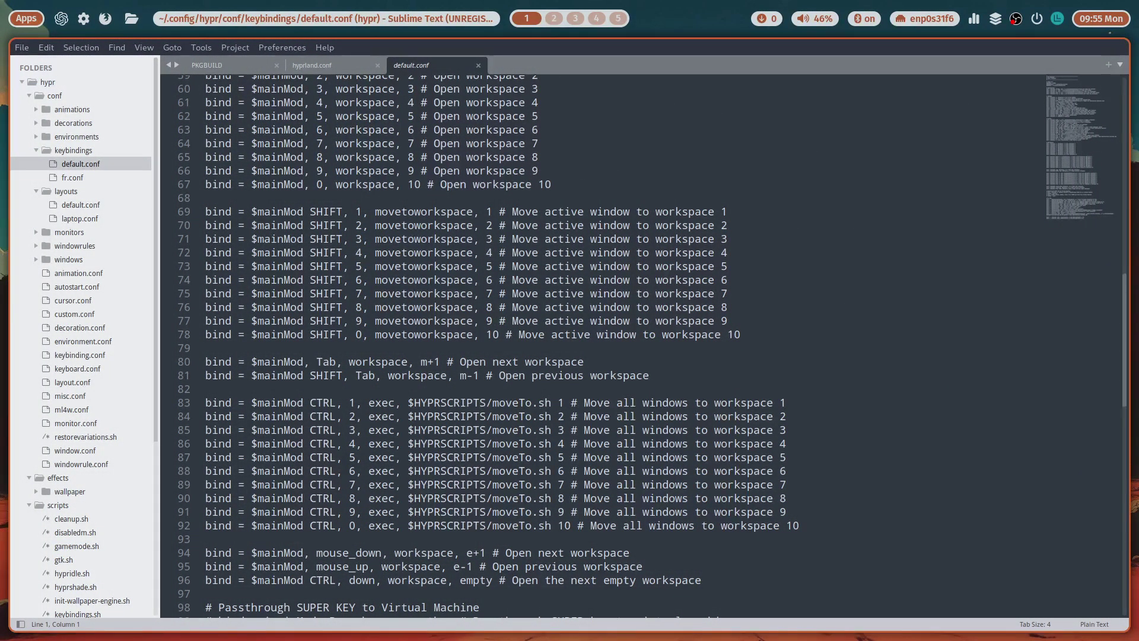
{"action": "key", "text": "super+q"}
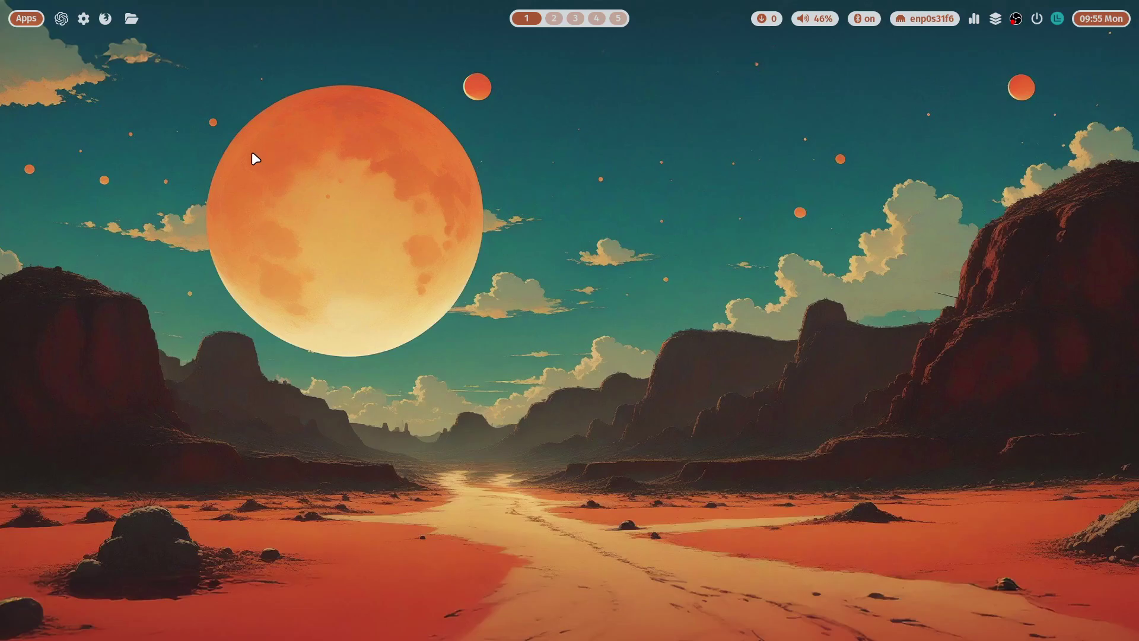
Browse and dismiss the Rofi app list, then open ChatGPT in Firefox and close it
{"action": "left_click", "coordinate": [31, 17]}
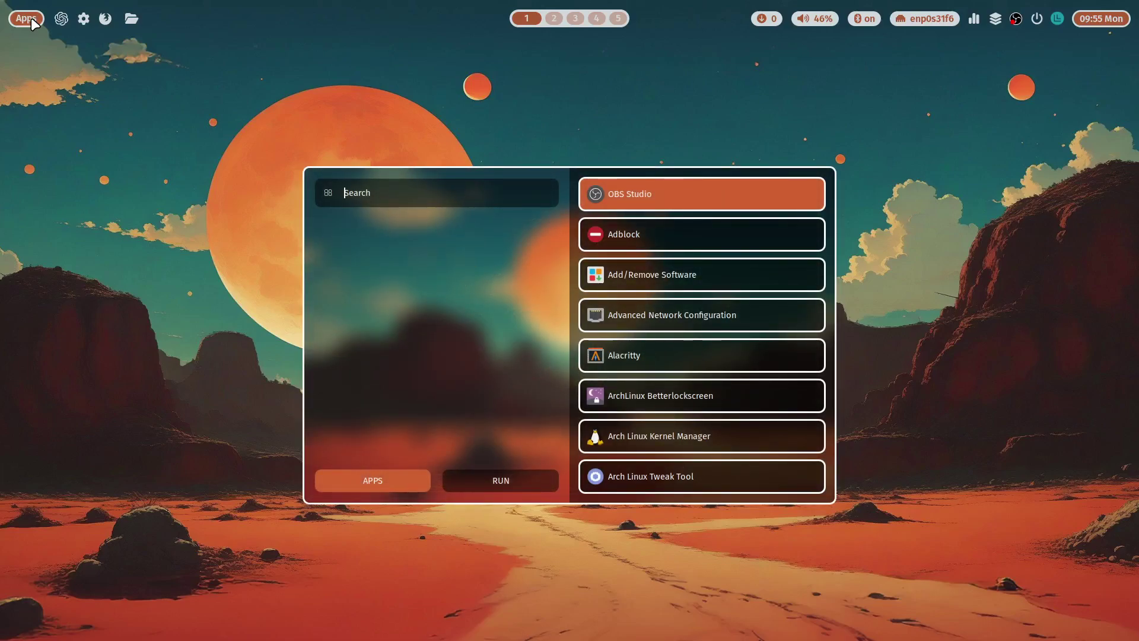
{"action": "scroll", "coordinate": [644, 257], "scroll_direction": "down", "scroll_amount": 10}
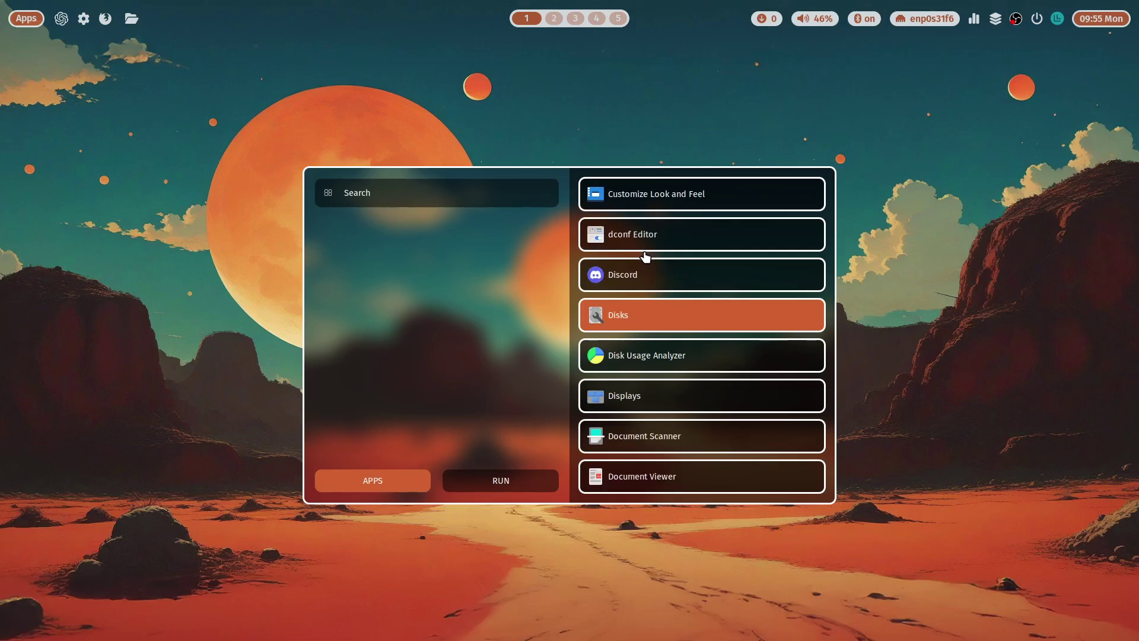
{"action": "scroll", "coordinate": [660, 333], "scroll_direction": "down", "scroll_amount": 15}
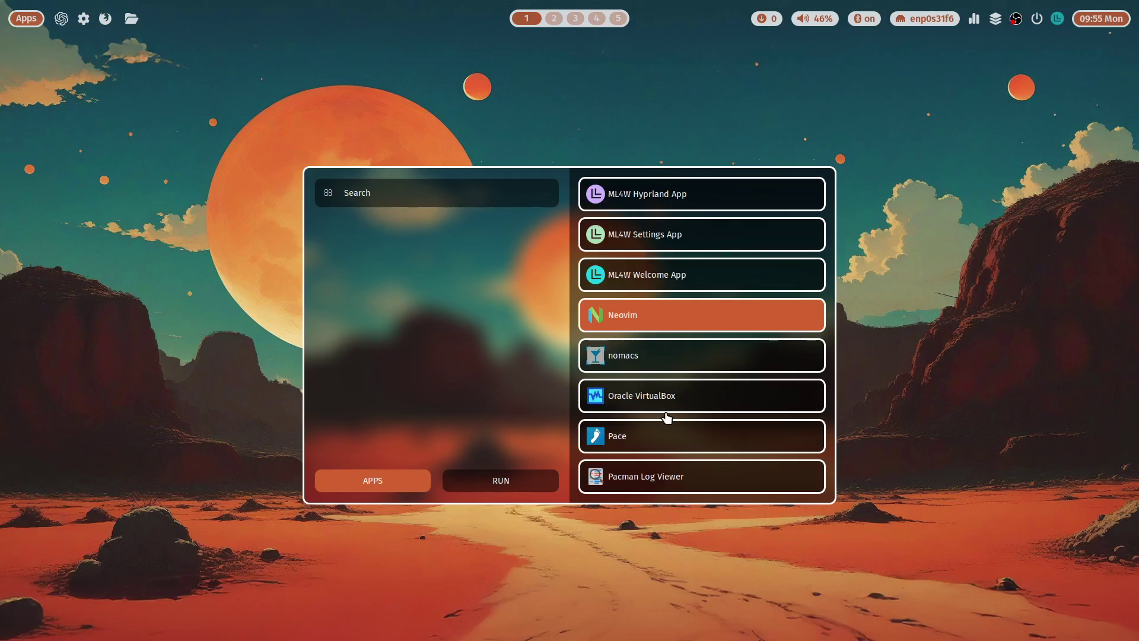
{"action": "scroll", "coordinate": [658, 451], "scroll_direction": "down", "scroll_amount": 5}
{"action": "scroll", "coordinate": [655, 457], "scroll_direction": "down", "scroll_amount": 5}
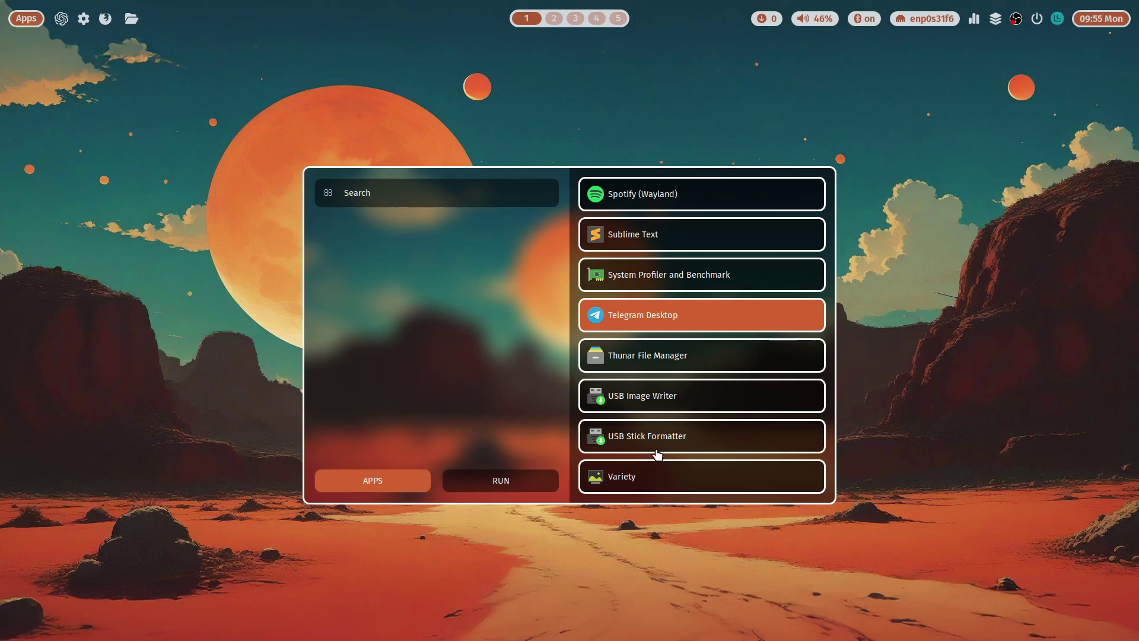
{"action": "key", "text": "Escape"}
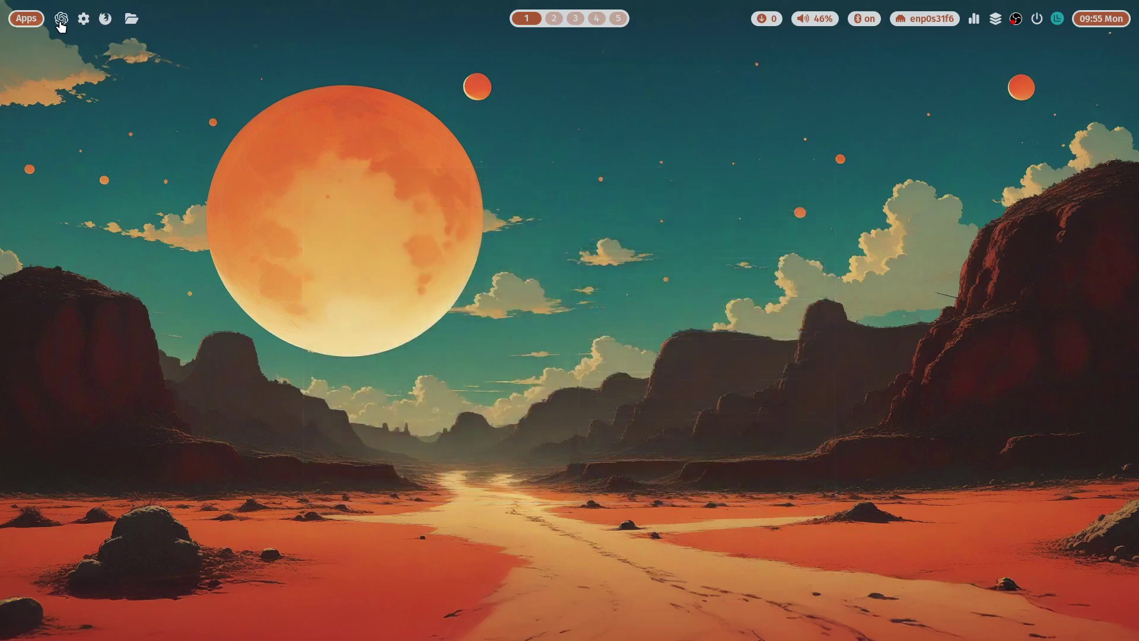
{"action": "left_click", "coordinate": [61, 21]}
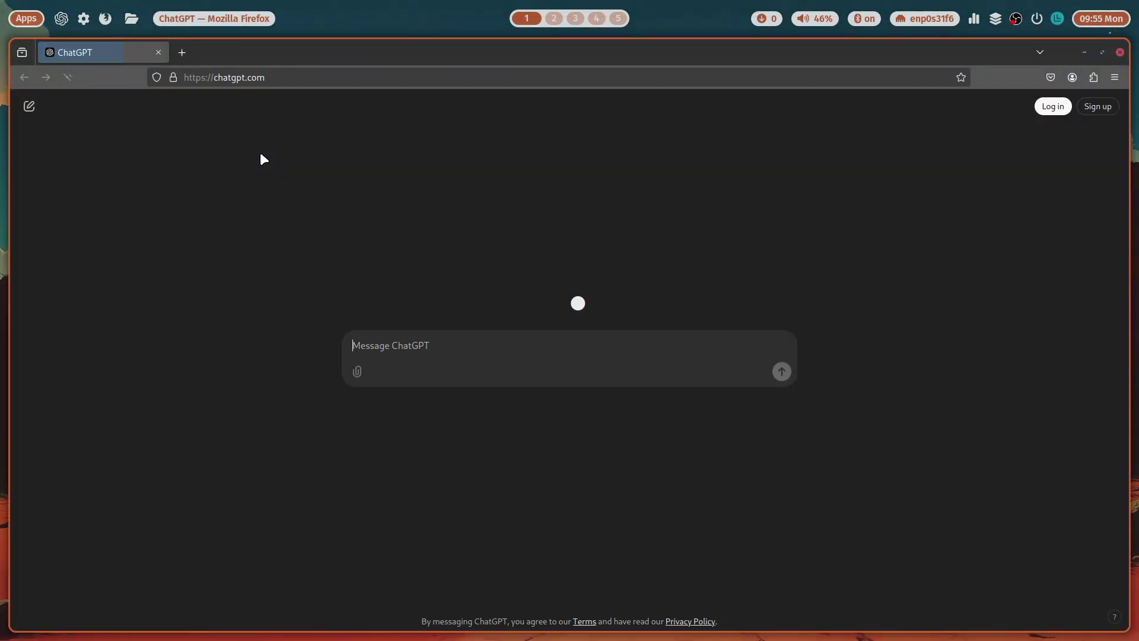
{"action": "key", "text": "super+q"}
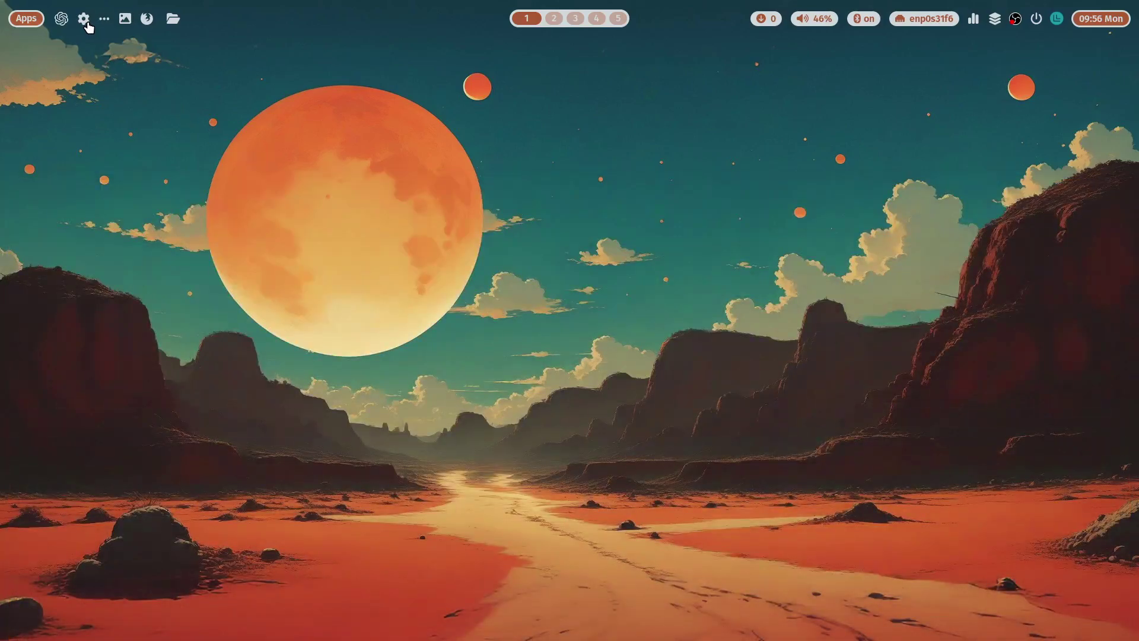
Open ML4W Settings and set the status bar time format to %I:%M %p
{"action": "left_click", "coordinate": [87, 23]}
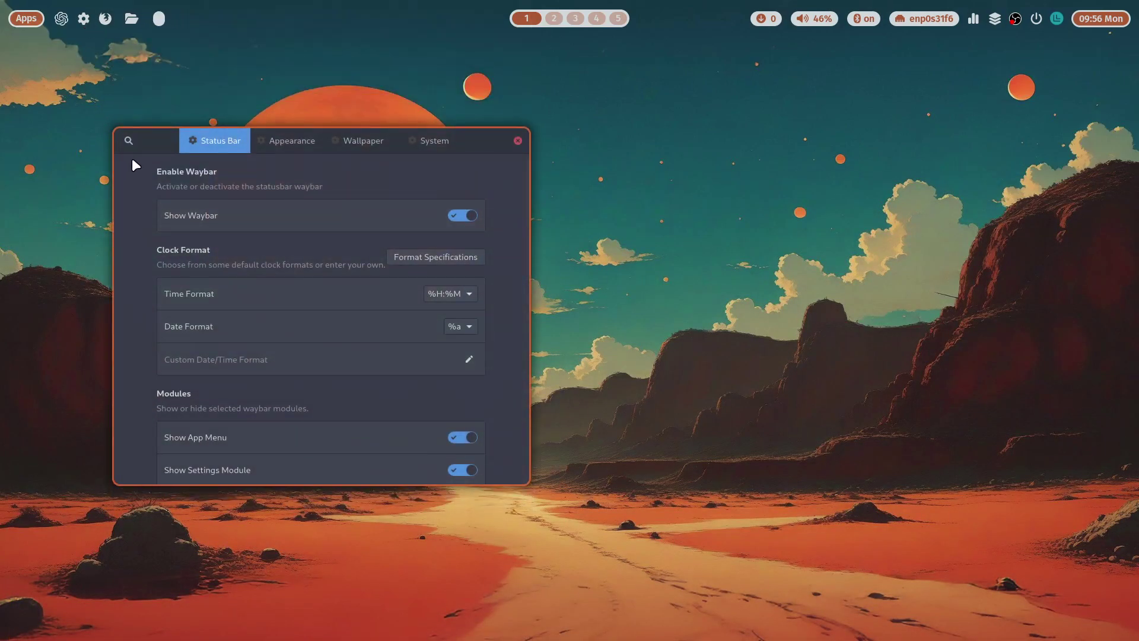
{"action": "left_click", "coordinate": [456, 217]}
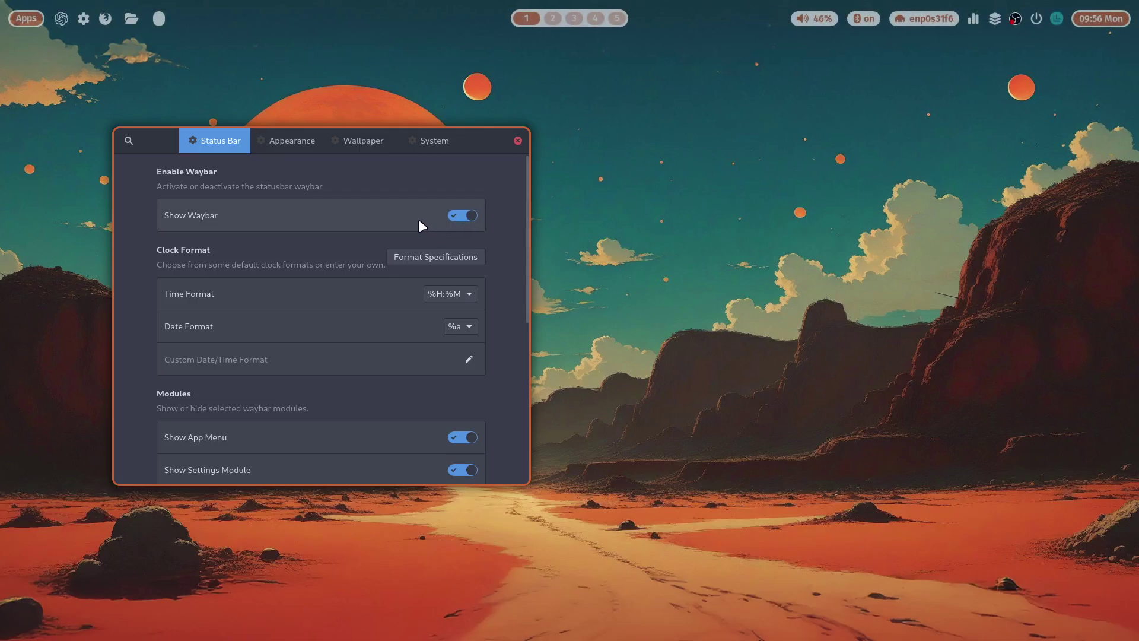
{"action": "left_click", "coordinate": [456, 293]}
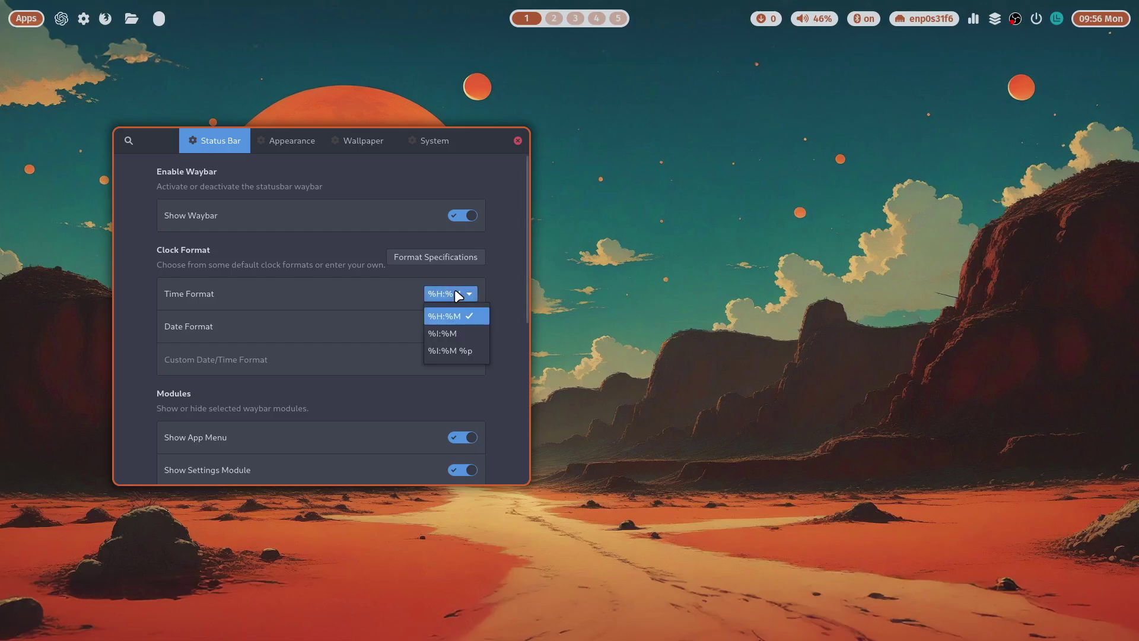
{"action": "left_click", "coordinate": [464, 350]}
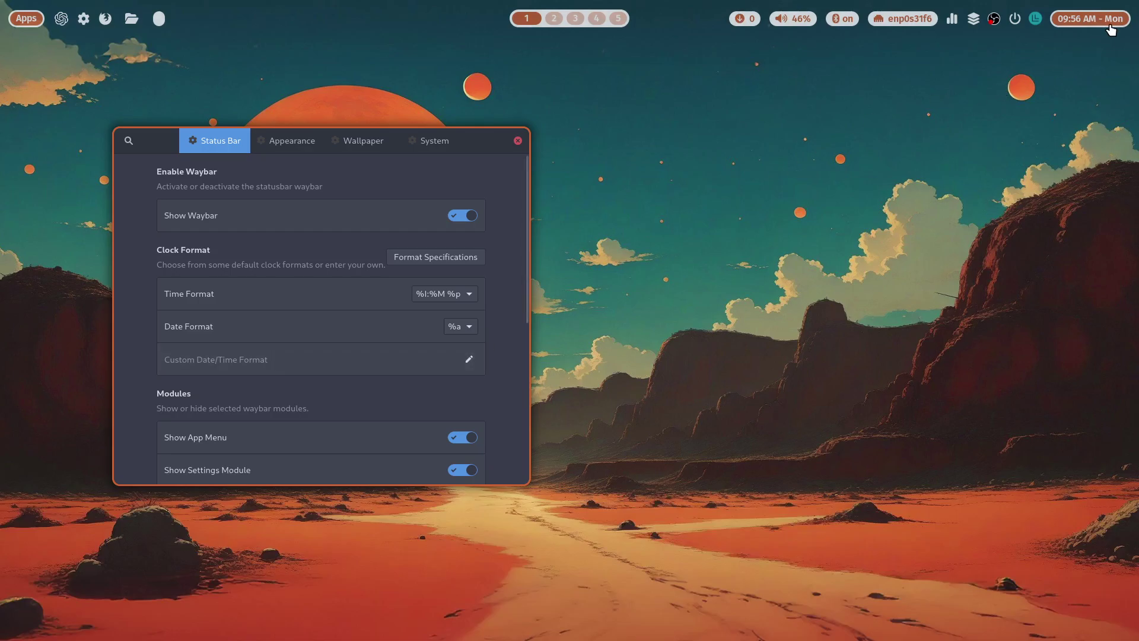
Toggle the Show ChatGPT Module option off and back on
{"action": "scroll", "coordinate": [347, 343], "scroll_direction": "down", "scroll_amount": 5}
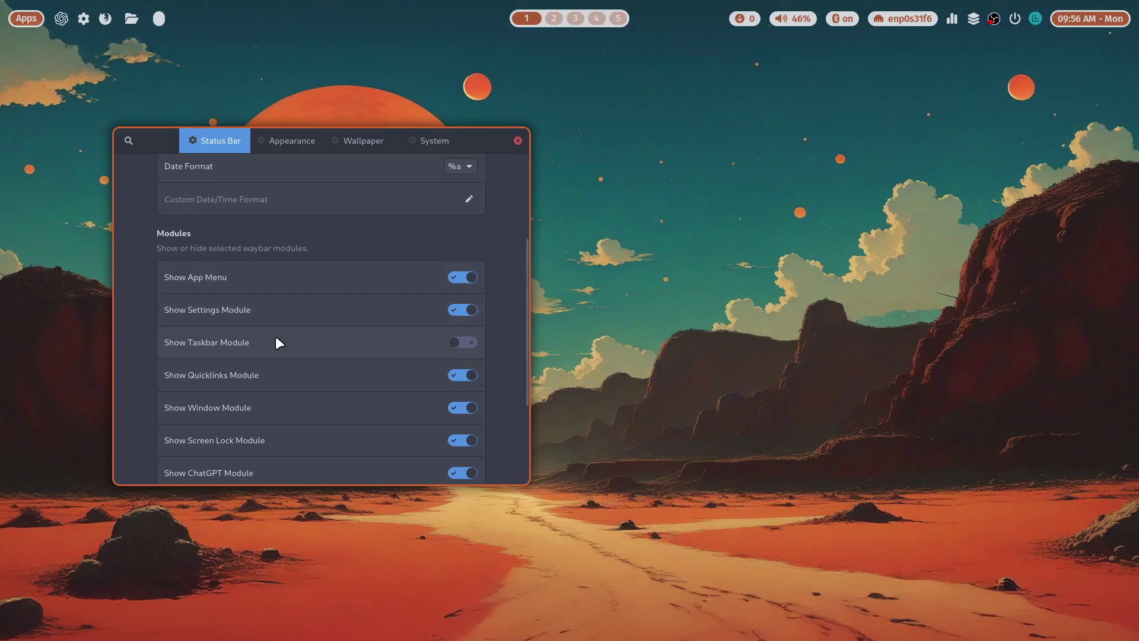
{"action": "scroll", "coordinate": [279, 343], "scroll_direction": "down", "scroll_amount": 3}
{"action": "left_click", "coordinate": [455, 392]}
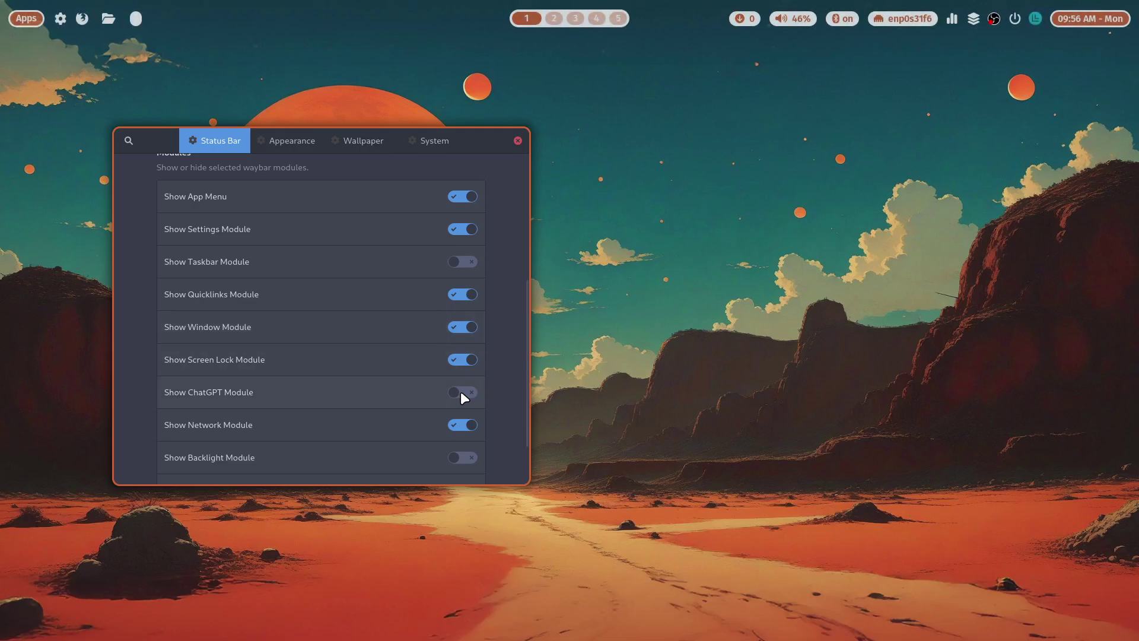
{"action": "left_click", "coordinate": [465, 392]}
{"action": "scroll", "coordinate": [404, 392], "scroll_direction": "down", "scroll_amount": 2}
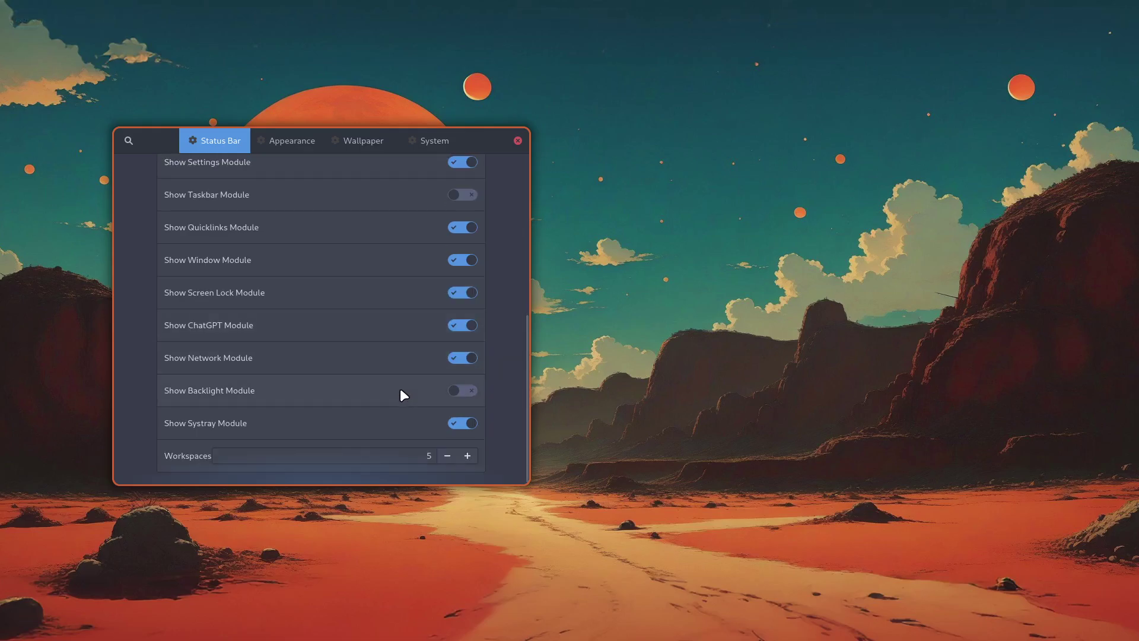
{"action": "scroll", "coordinate": [400, 388], "scroll_direction": "up", "scroll_amount": 10}
Choose blur1 as the wallpaper effect on the Wallpaper tab
{"action": "left_click", "coordinate": [298, 140]}
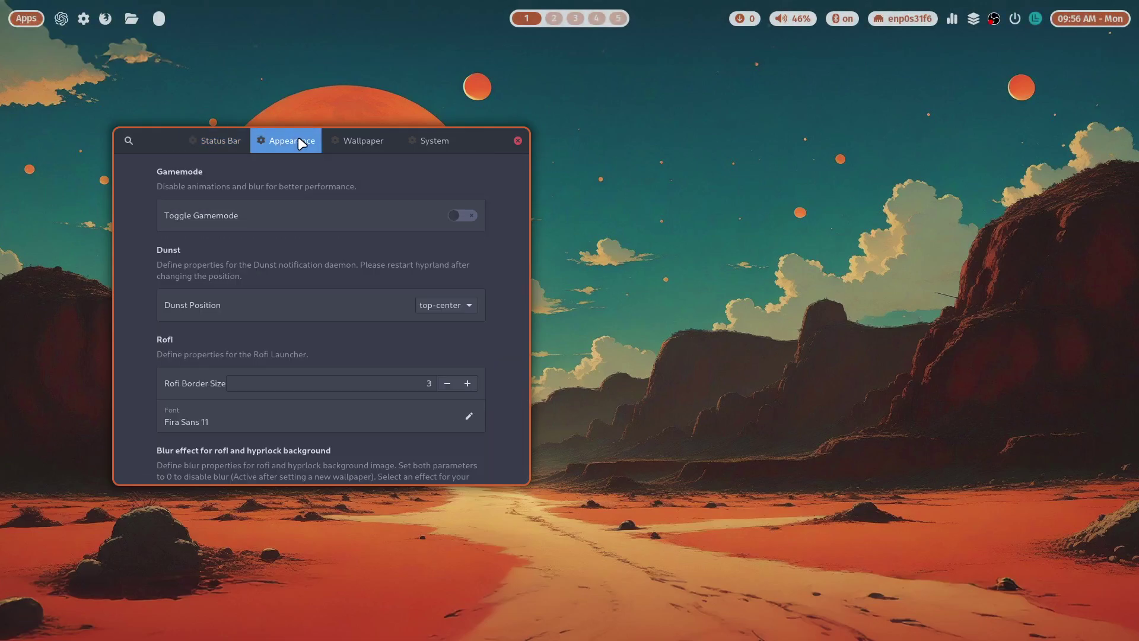
{"action": "scroll", "coordinate": [190, 272], "scroll_direction": "down", "scroll_amount": 2}
{"action": "scroll", "coordinate": [145, 314], "scroll_direction": "down", "scroll_amount": 6}
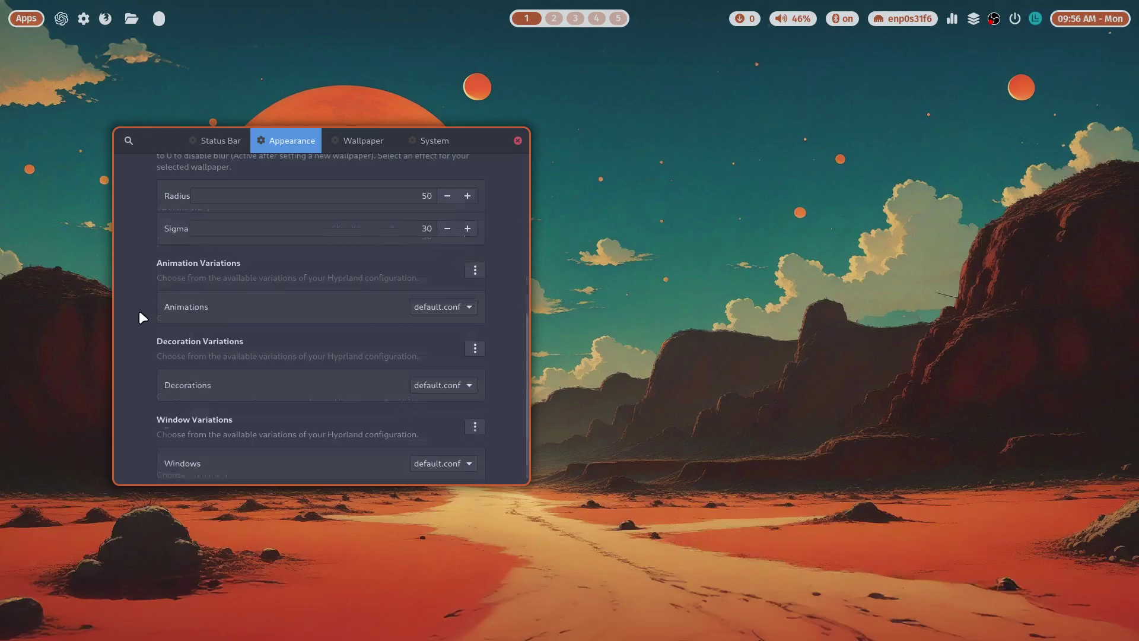
{"action": "scroll", "coordinate": [138, 314], "scroll_direction": "up", "scroll_amount": 5}
{"action": "left_click", "coordinate": [350, 147]}
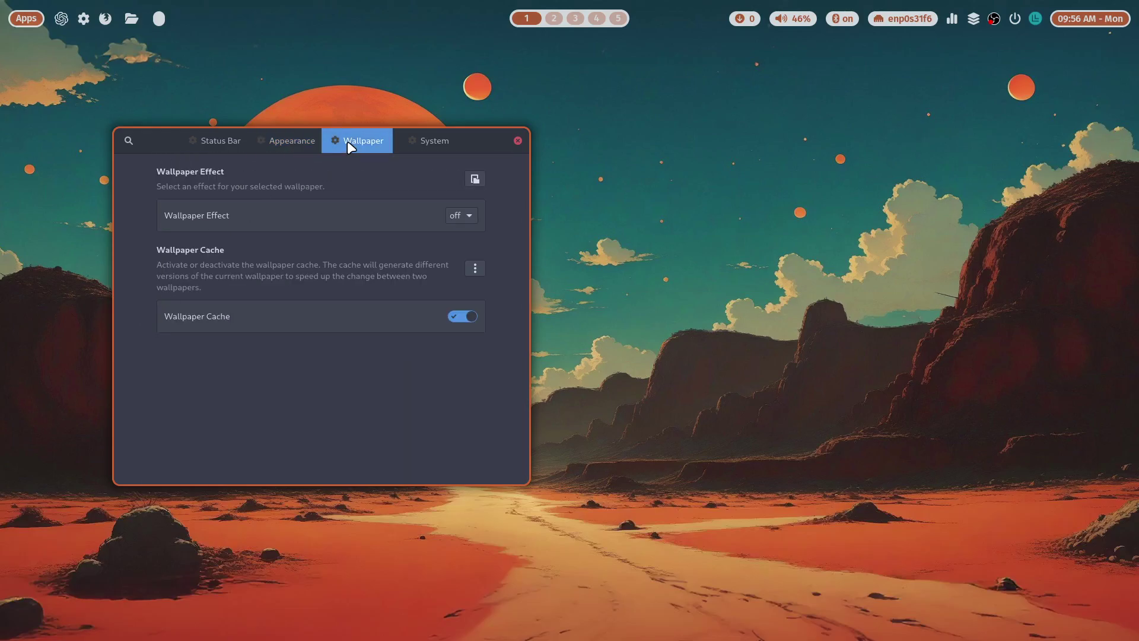
{"action": "left_click", "coordinate": [465, 215]}
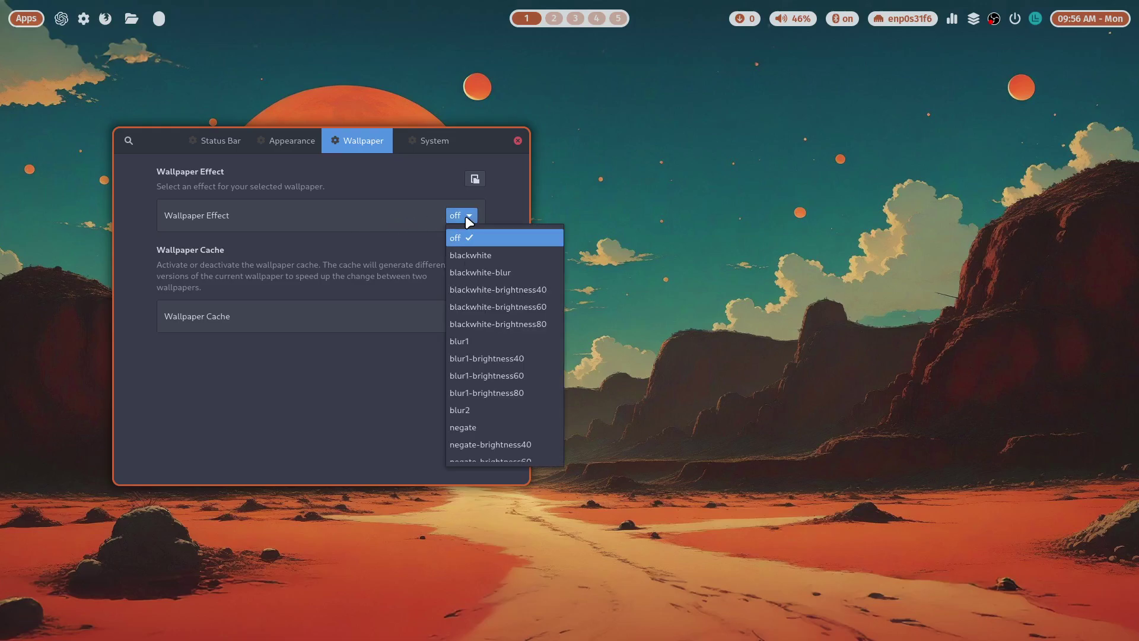
{"action": "left_click", "coordinate": [510, 341]}
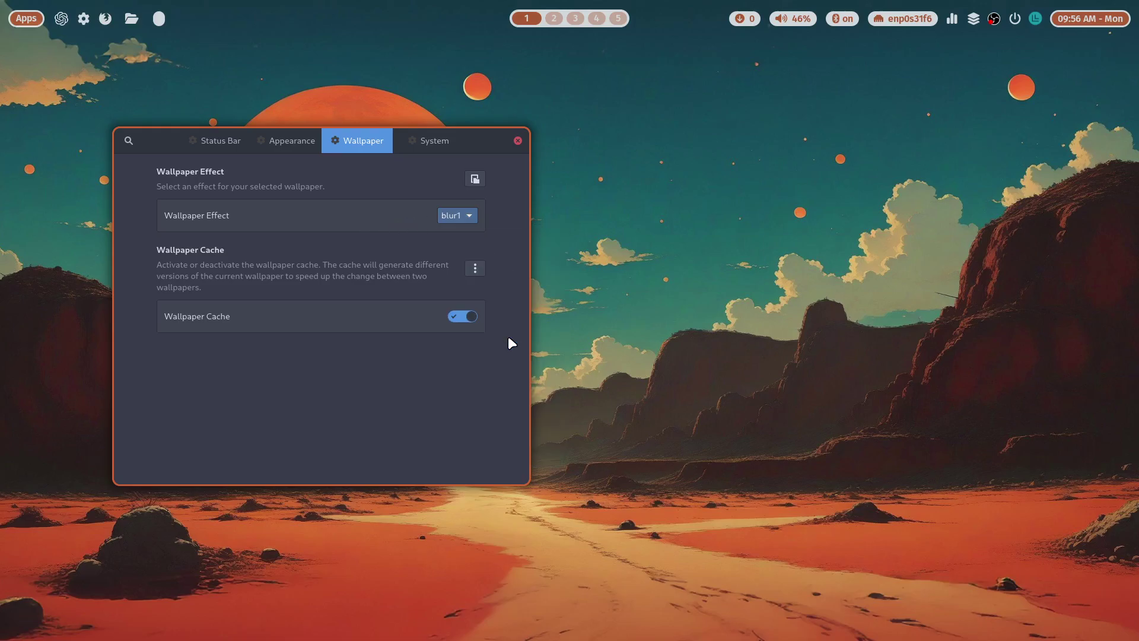
Inspect the effects folder, enable the wallpaper cache, browse the System tab, and close settings
{"action": "left_click", "coordinate": [474, 178]}
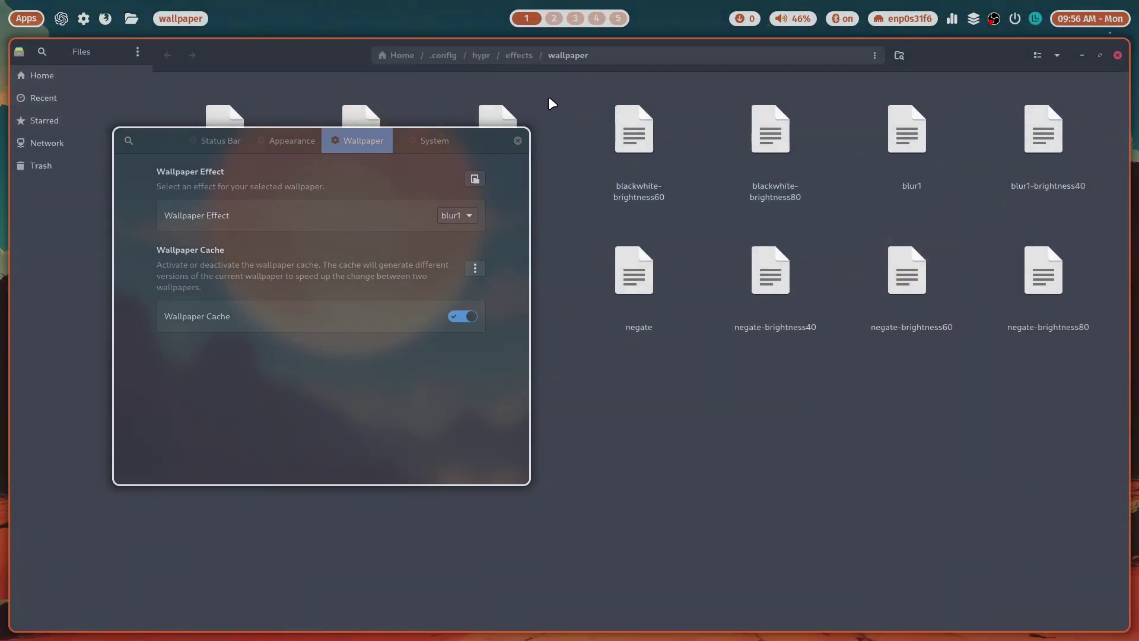
{"action": "left_click", "coordinate": [510, 115]}
{"action": "left_click", "coordinate": [1118, 55]}
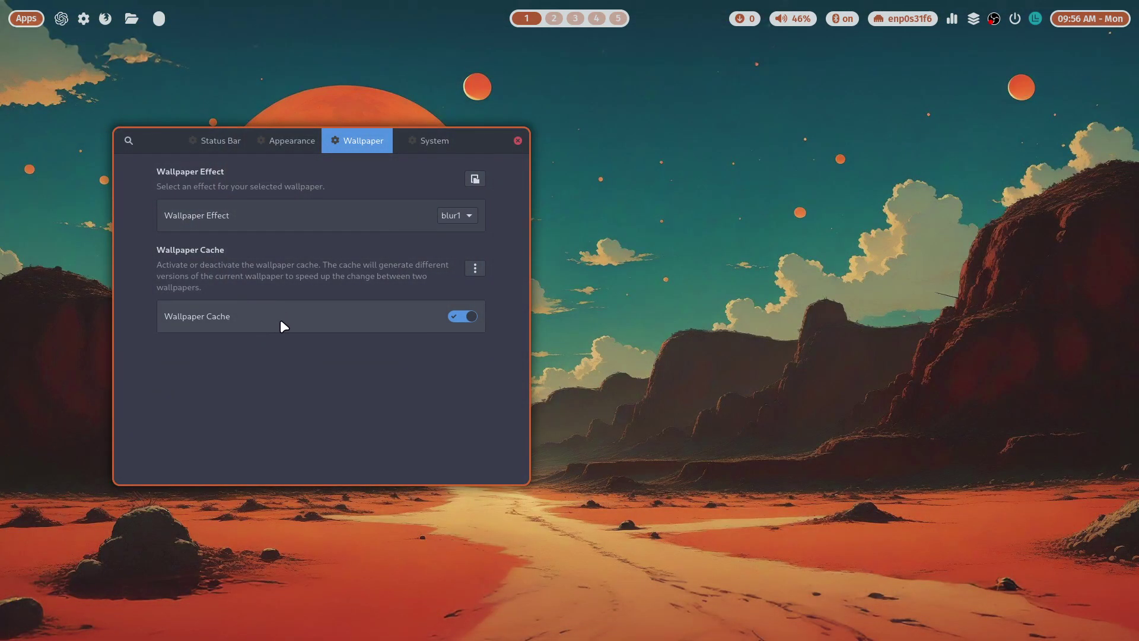
{"action": "left_click", "coordinate": [472, 316]}
{"action": "left_click", "coordinate": [445, 135]}
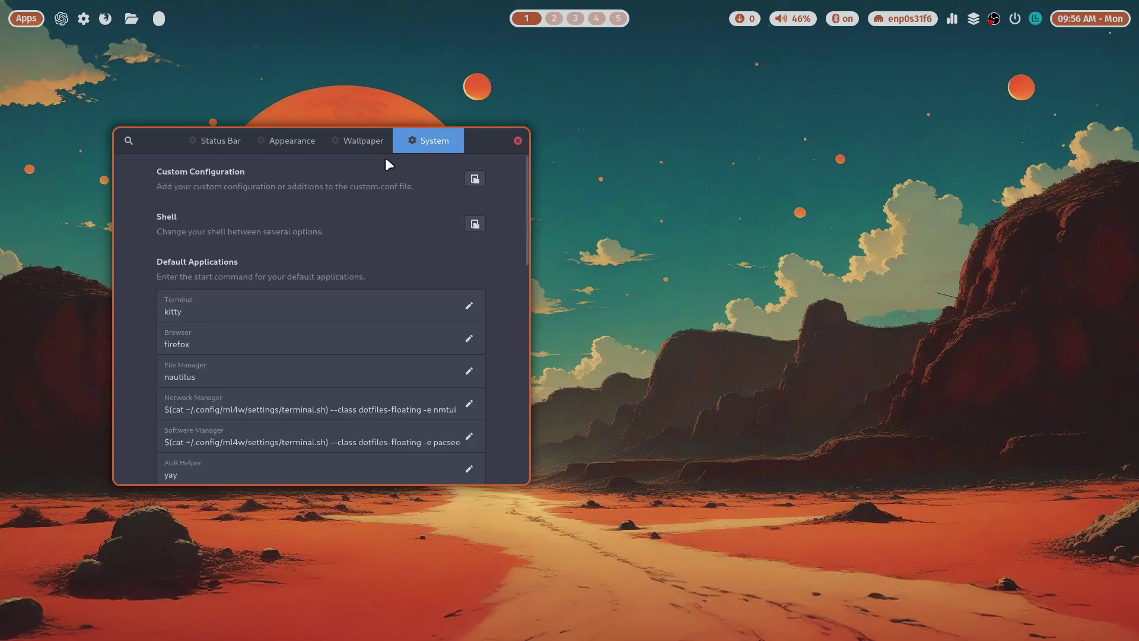
{"action": "scroll", "coordinate": [240, 333], "scroll_direction": "down", "scroll_amount": 10}
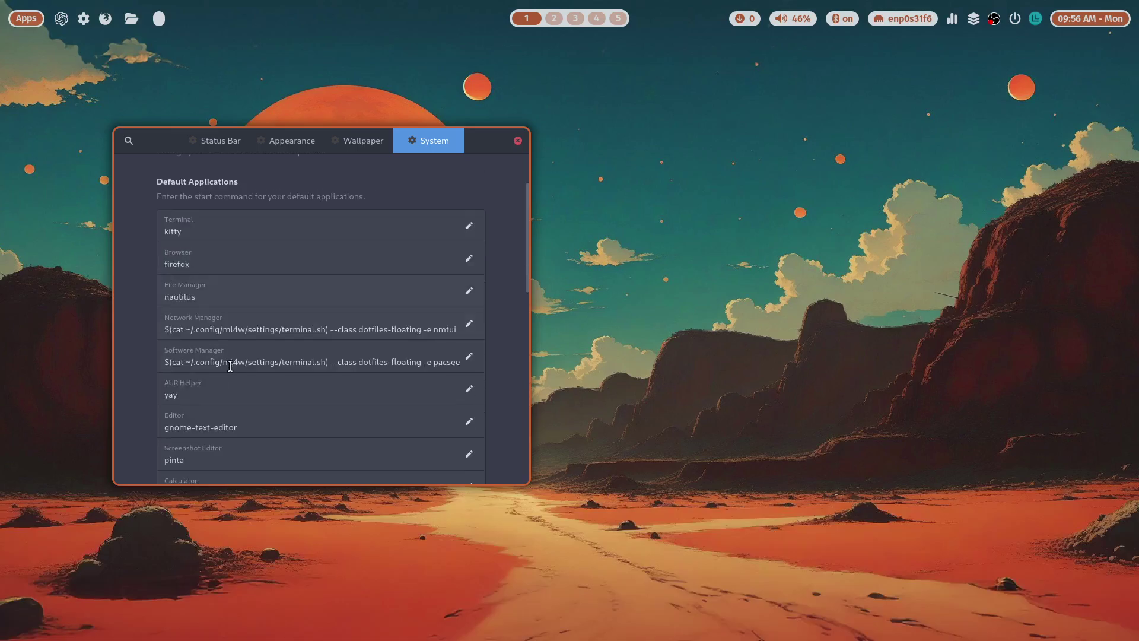
{"action": "scroll", "coordinate": [227, 369], "scroll_direction": "down", "scroll_amount": 4}
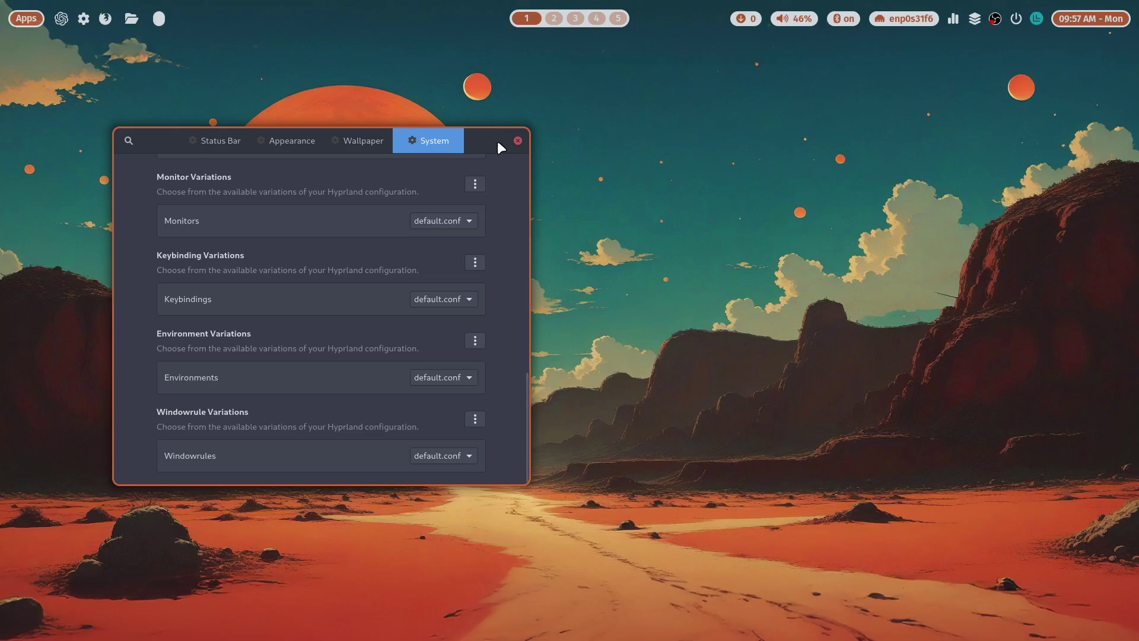
{"action": "left_click", "coordinate": [517, 141]}
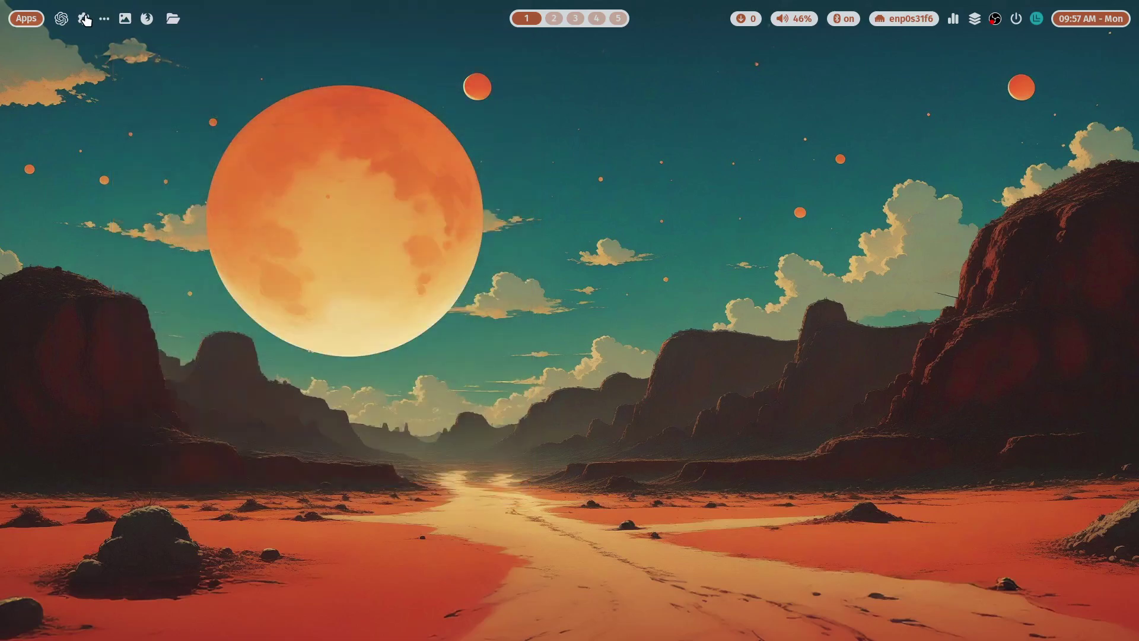
Expand the bar's extra icons, then pick Waybar Starter from the status bar theme list
{"action": "left_click", "coordinate": [102, 19]}
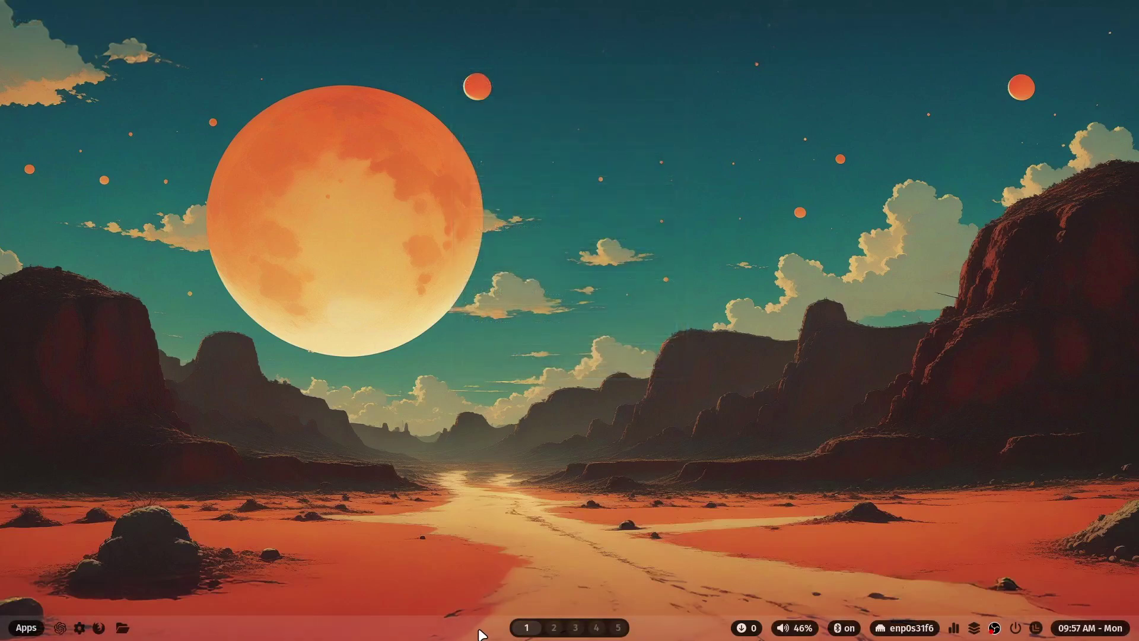
{"action": "left_click", "coordinate": [30, 627]}
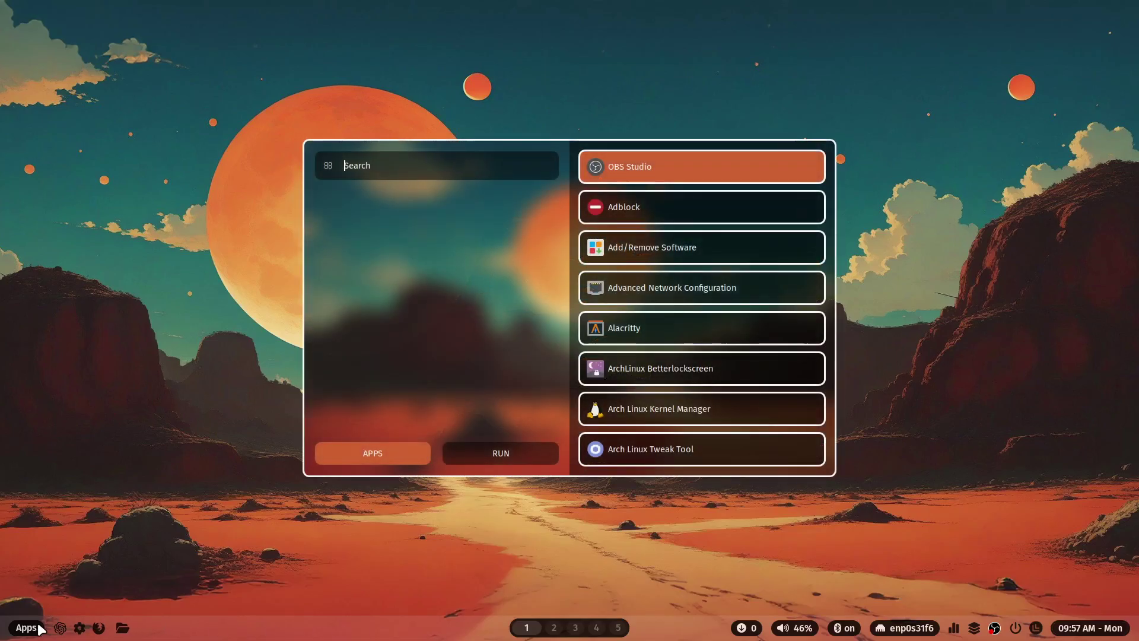
{"action": "left_click", "coordinate": [445, 580]}
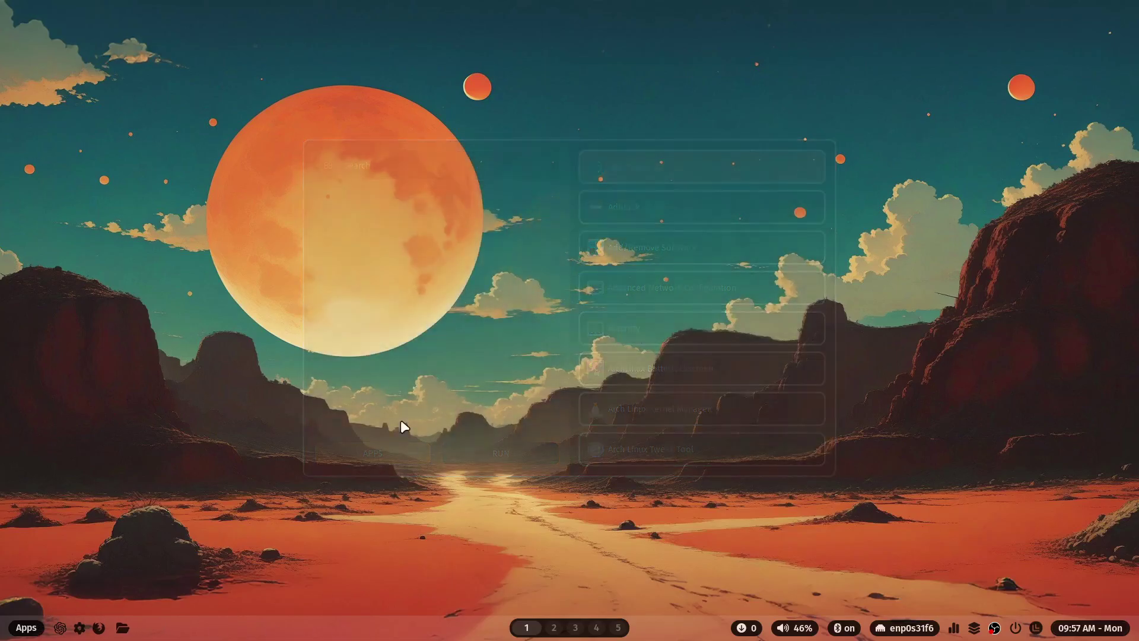
{"action": "mouse_move", "coordinate": [98, 630]}
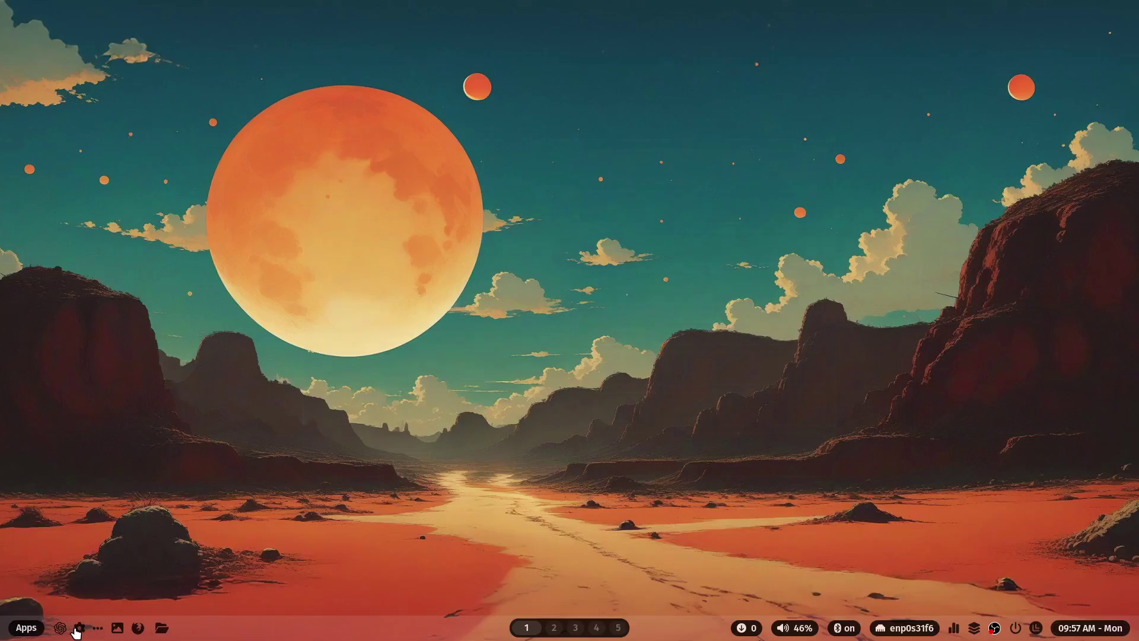
{"action": "left_click", "coordinate": [101, 632]}
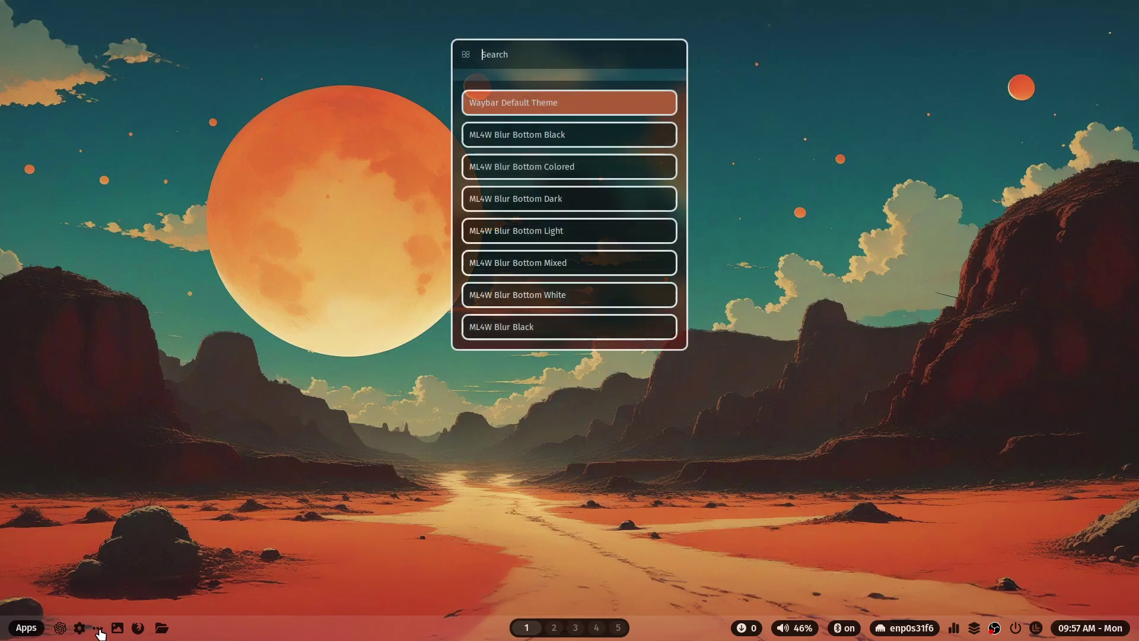
{"action": "scroll", "coordinate": [573, 322], "scroll_direction": "down", "scroll_amount": 6}
{"action": "scroll", "coordinate": [573, 322], "scroll_direction": "down", "scroll_amount": 12}
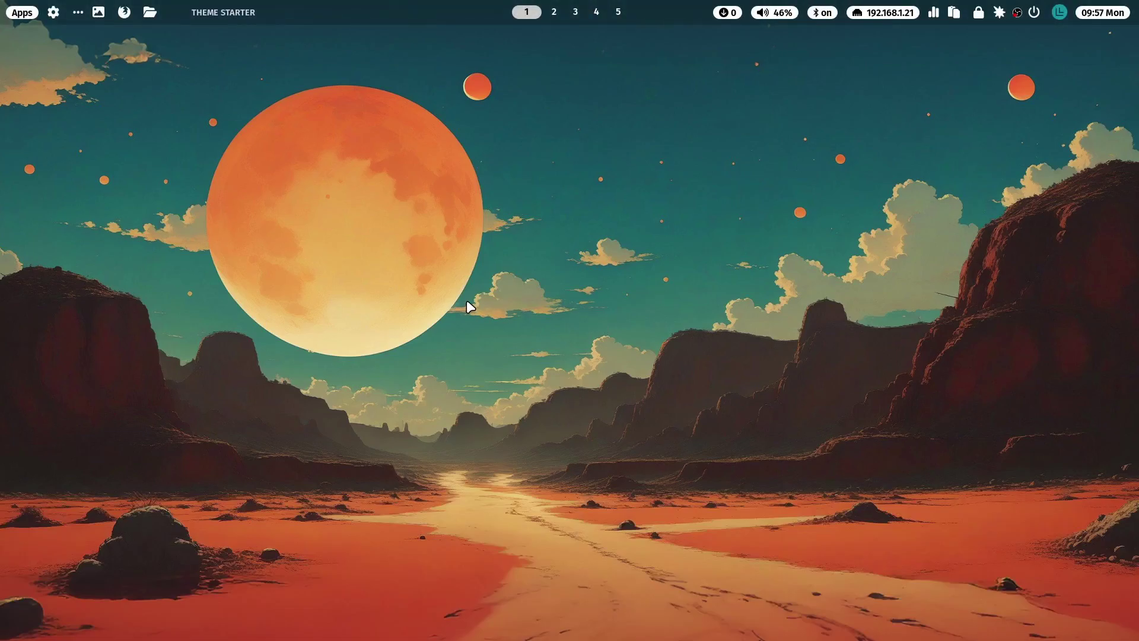
{"action": "mouse_move", "coordinate": [934, 16]}
In Waypaper, keep the hyprpaper backend, apply the astronaut-in-nebula wallpaper, and move the window aside
{"action": "left_click", "coordinate": [98, 11]}
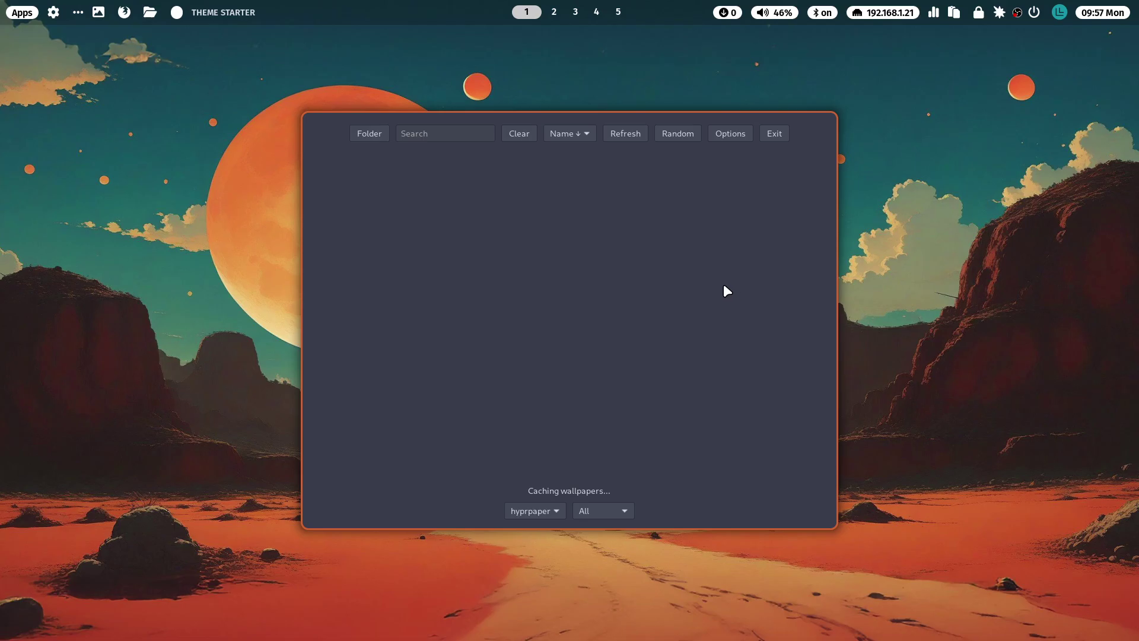
{"action": "left_click", "coordinate": [555, 509]}
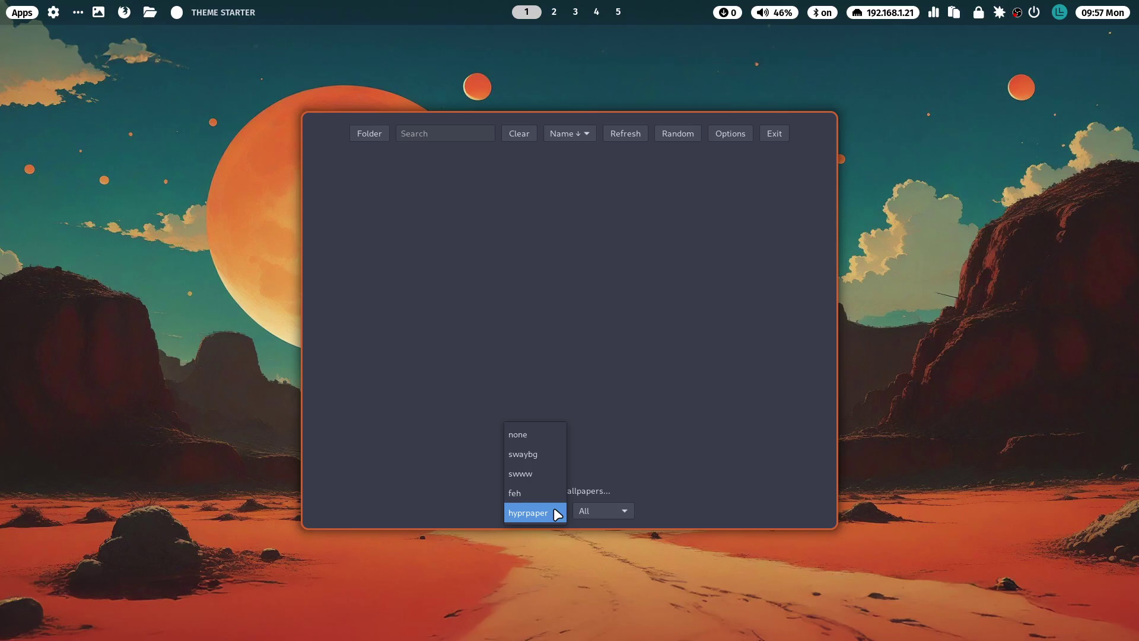
{"action": "left_click", "coordinate": [556, 513]}
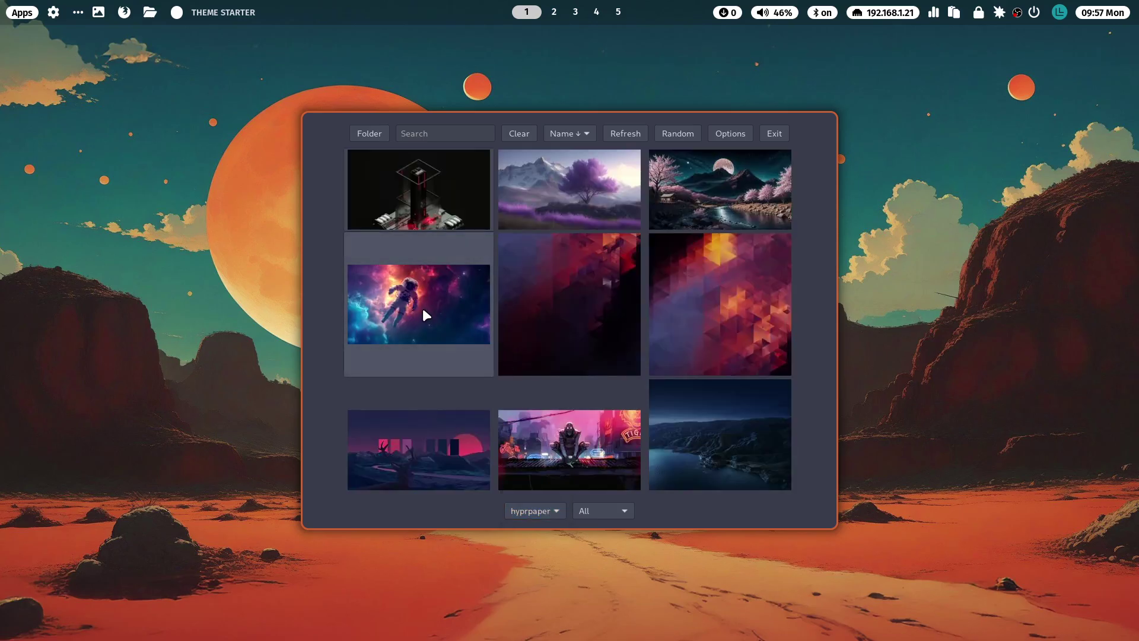
{"action": "left_click", "coordinate": [424, 311]}
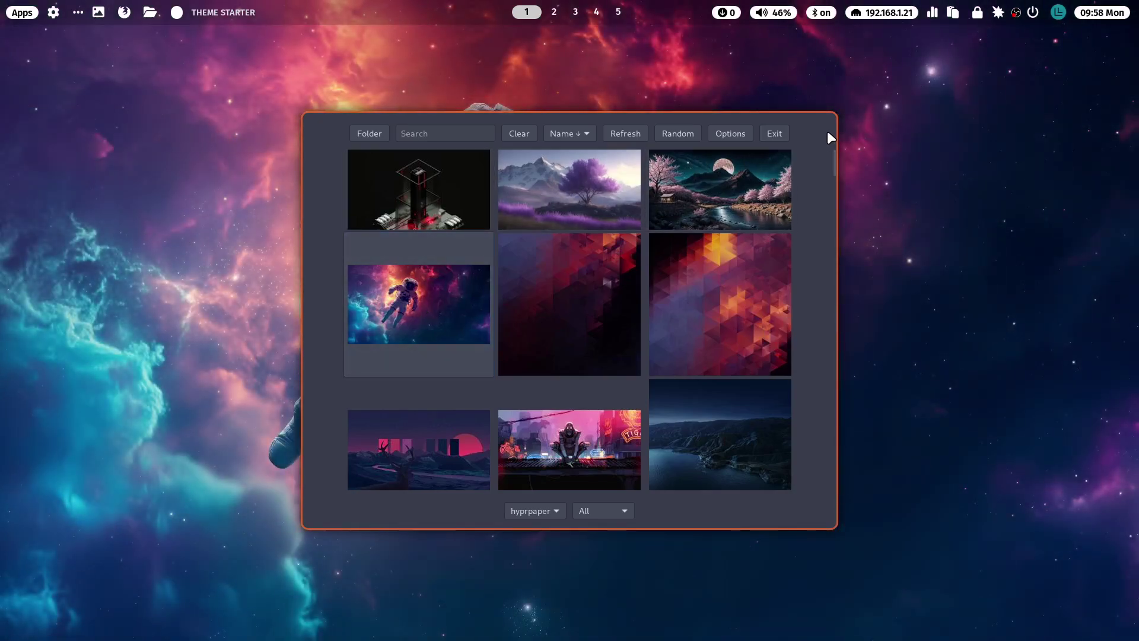
{"action": "left_click_drag", "start_coordinate": [706, 517], "coordinate": [684, 496]}
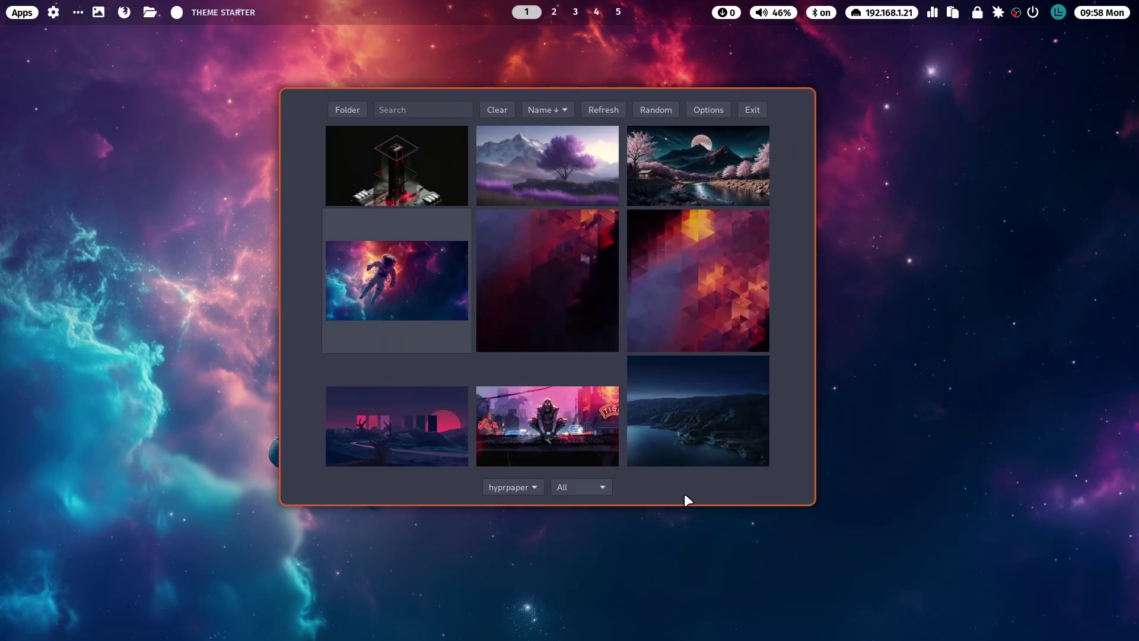
Point Waypaper's folder to /usr/share/backgrounds/arcolinux via Other Locations > Computer
{"action": "left_click", "coordinate": [347, 110]}
{"action": "left_click", "coordinate": [377, 288]}
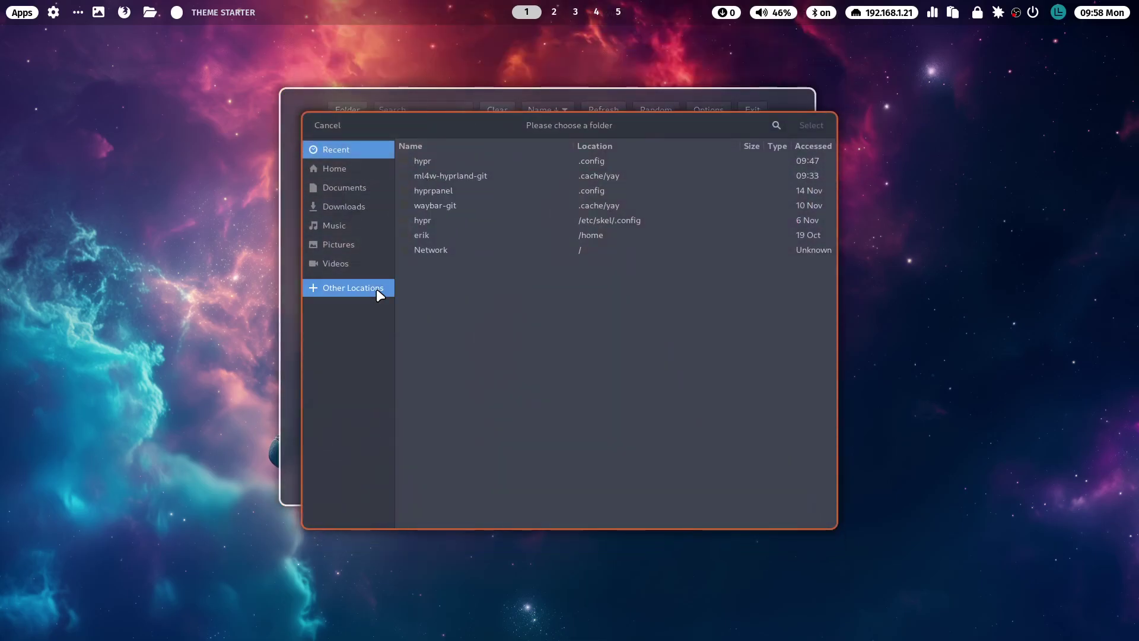
{"action": "left_click", "coordinate": [483, 170]}
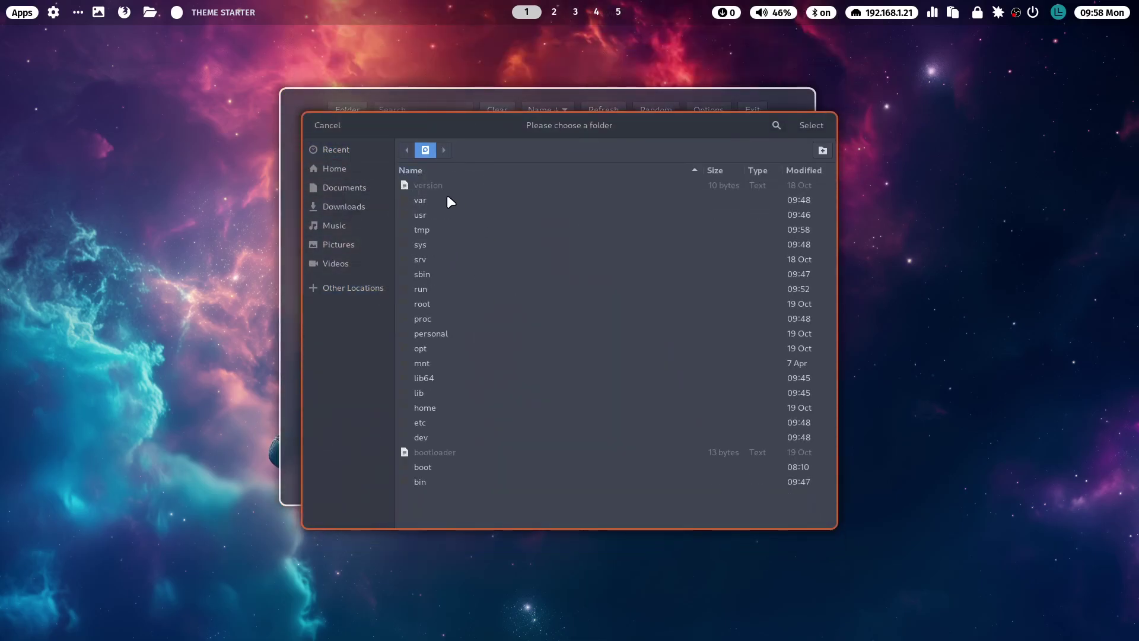
{"action": "left_click", "coordinate": [418, 170]}
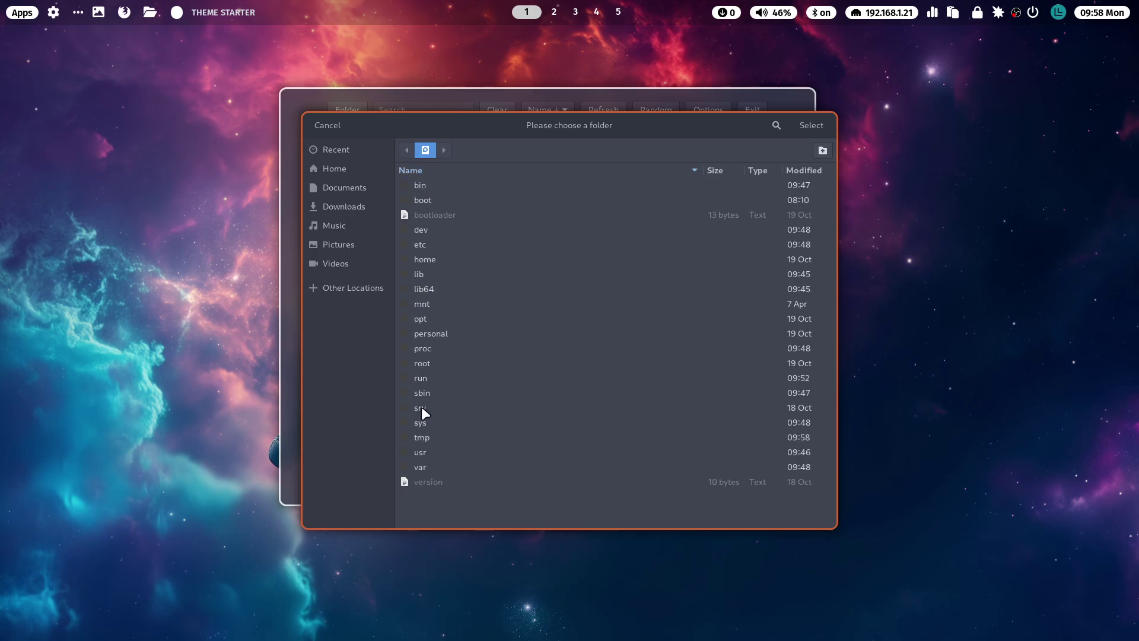
{"action": "double_click", "coordinate": [428, 452]}
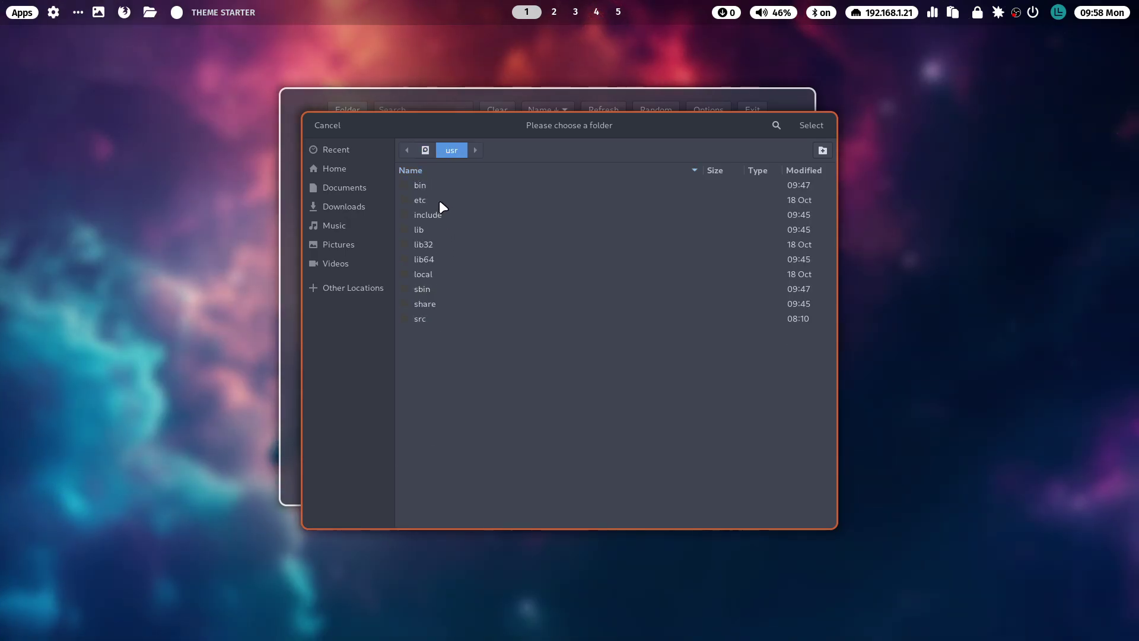
{"action": "double_click", "coordinate": [436, 305]}
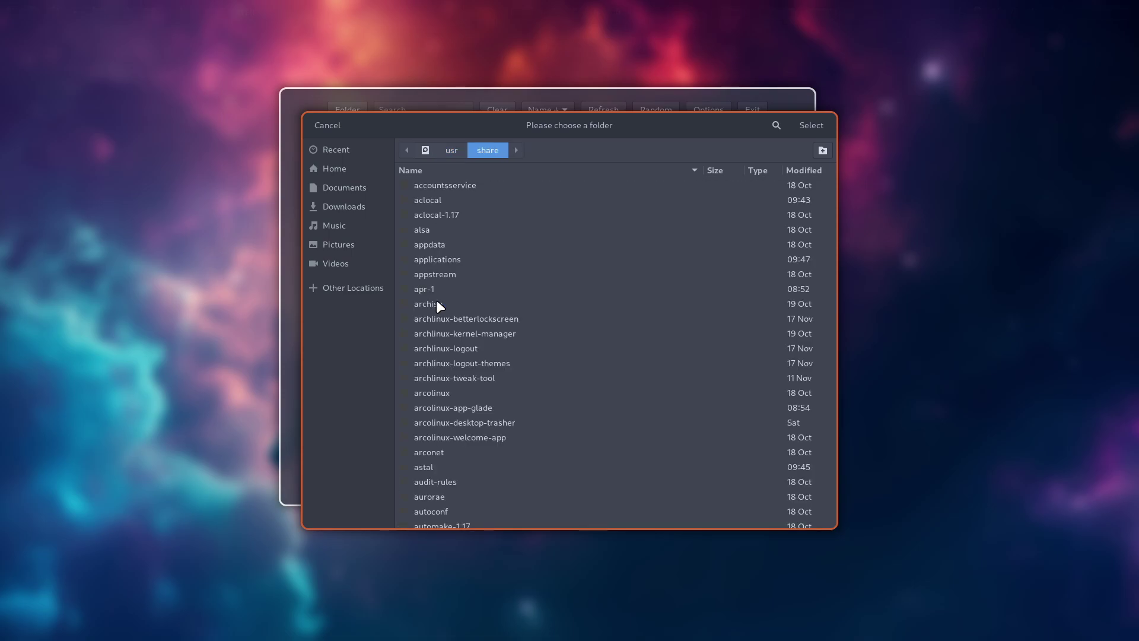
{"action": "scroll", "coordinate": [440, 304], "scroll_direction": "down", "scroll_amount": 5}
{"action": "scroll", "coordinate": [439, 304], "scroll_direction": "down", "scroll_amount": 5}
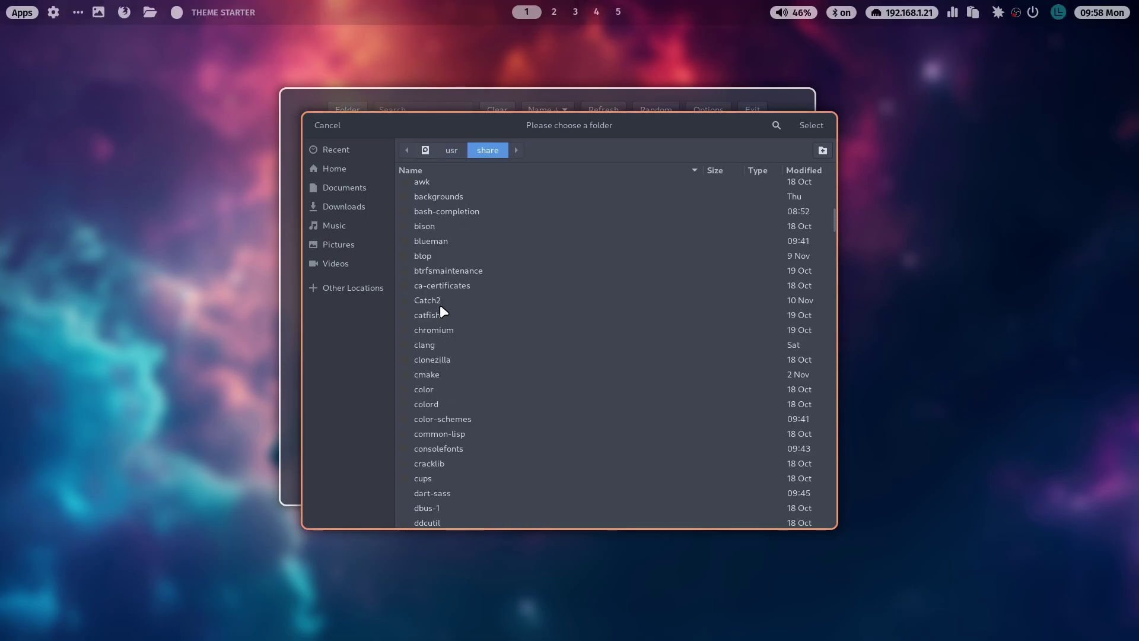
{"action": "double_click", "coordinate": [447, 196]}
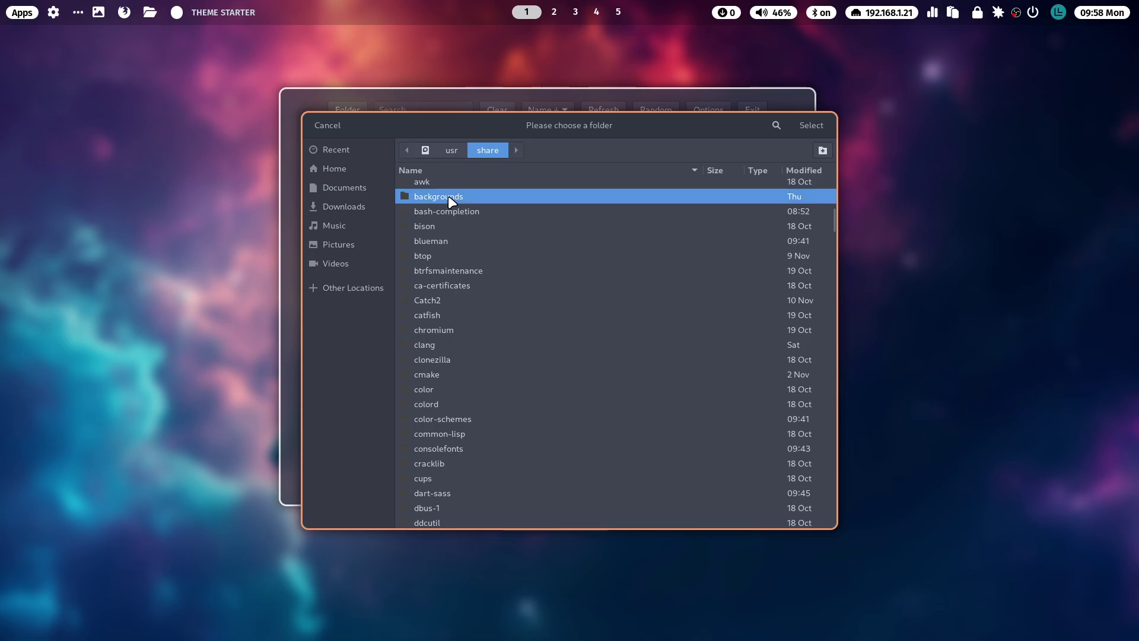
{"action": "double_click", "coordinate": [440, 212]}
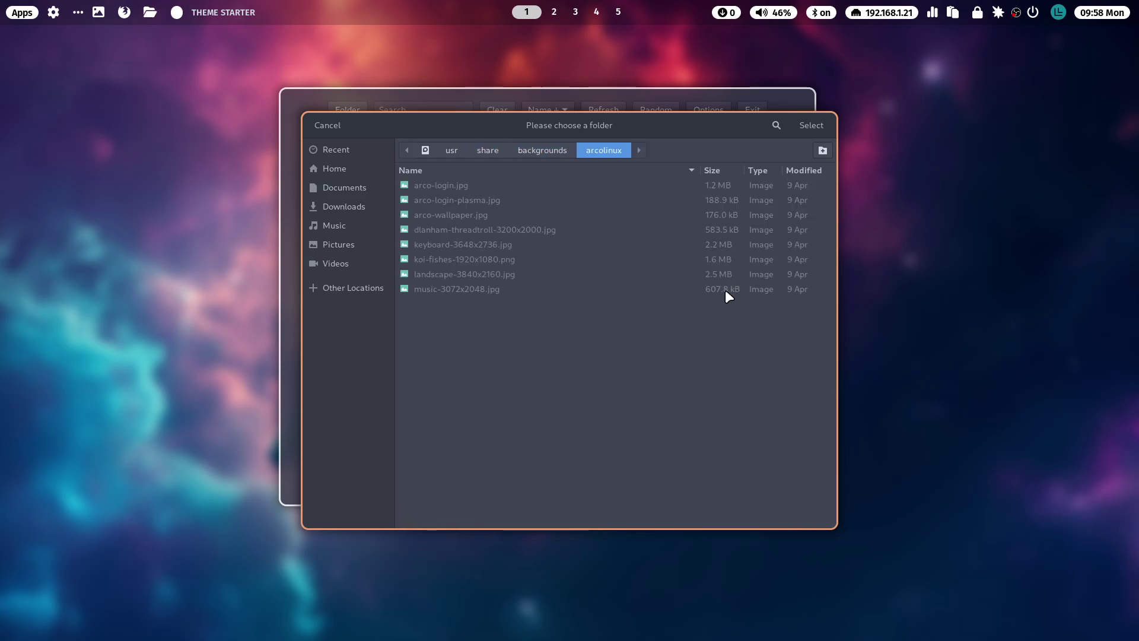
{"action": "left_click", "coordinate": [814, 123]}
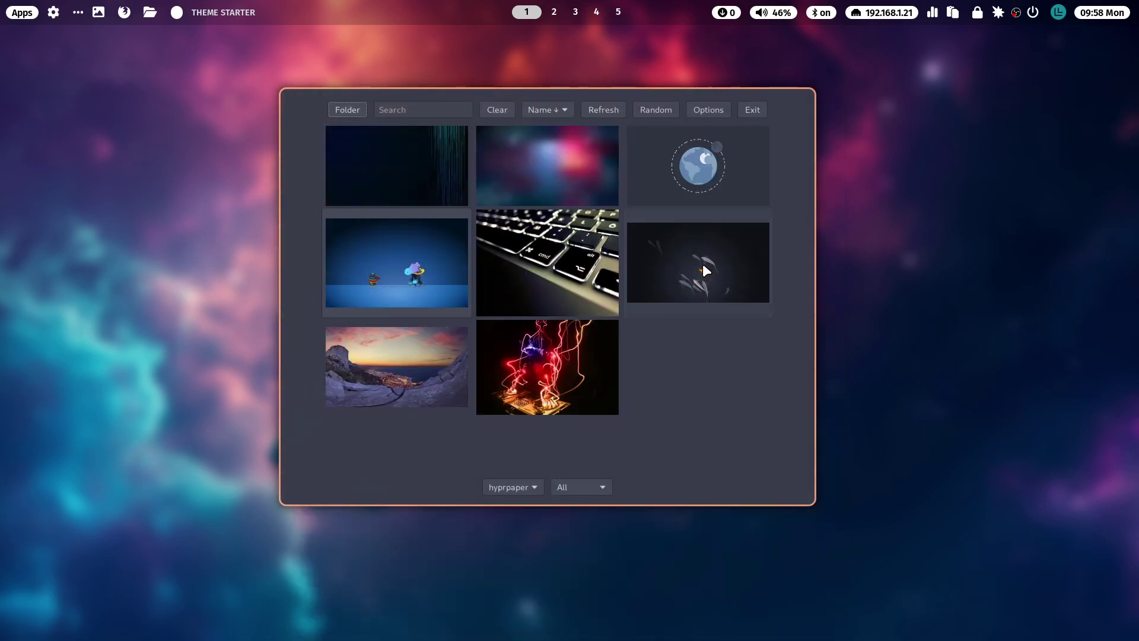
Apply the blue globe-and-moon image from the arcolinux folder as the desktop wallpaper
{"action": "left_click", "coordinate": [711, 165]}
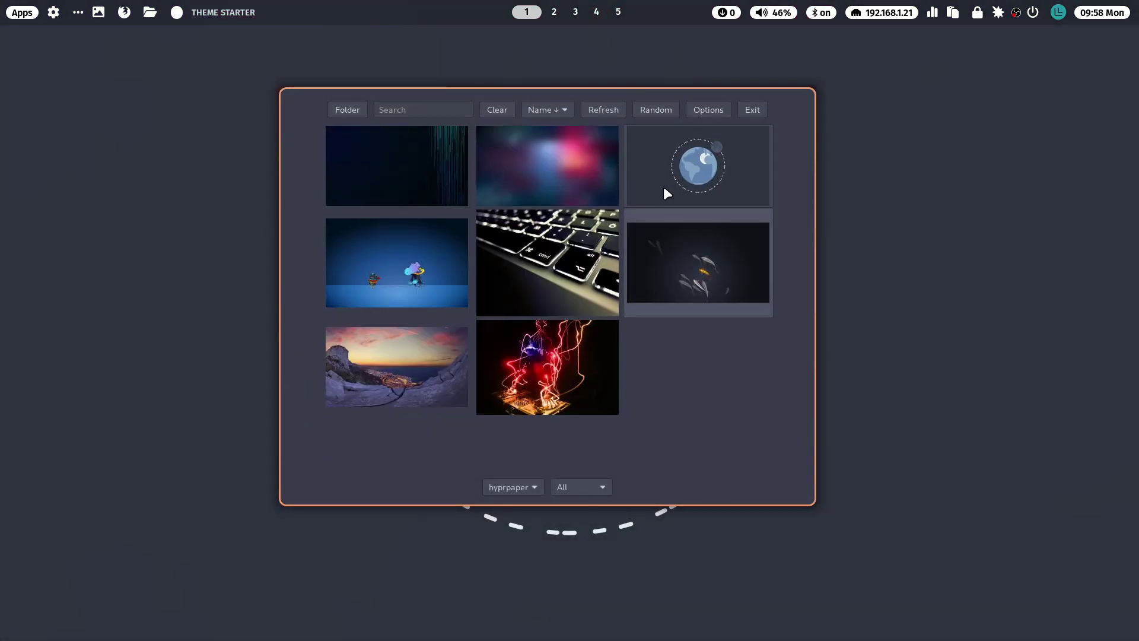
{"action": "left_click", "coordinate": [406, 249]}
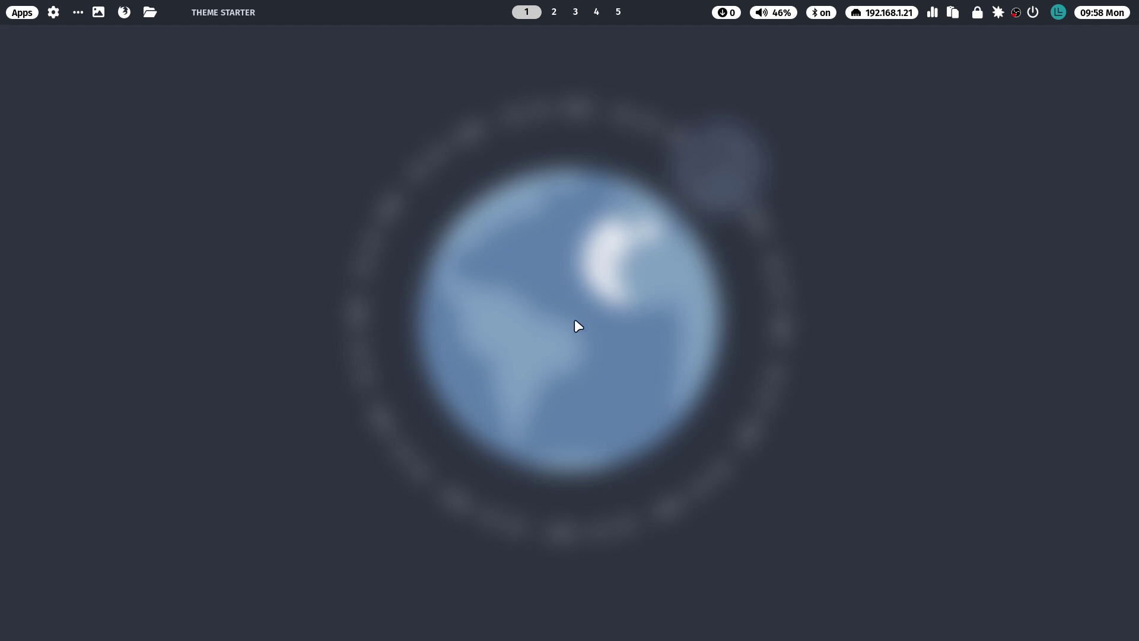
{"action": "left_click", "coordinate": [78, 12]}
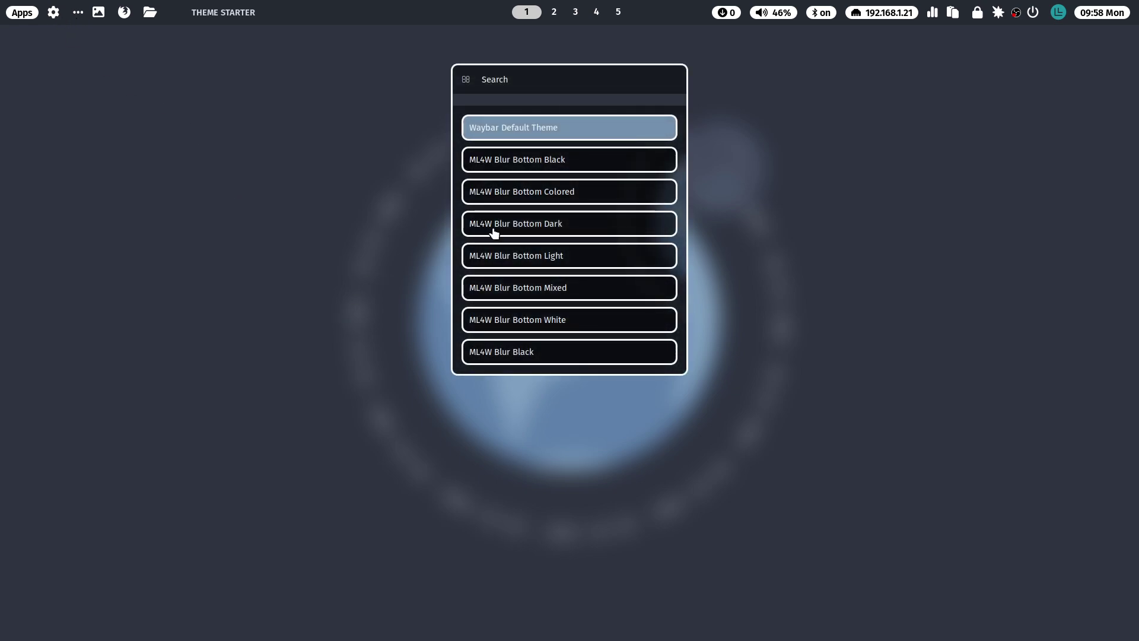
{"action": "left_click", "coordinate": [524, 269]}
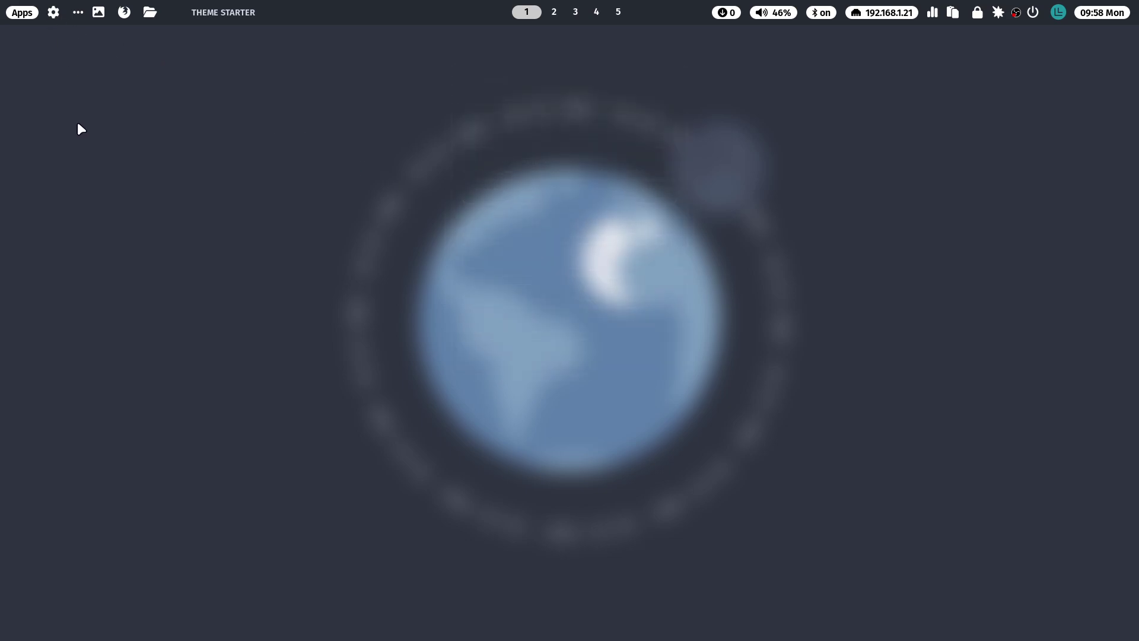
{"action": "left_click", "coordinate": [54, 12]}
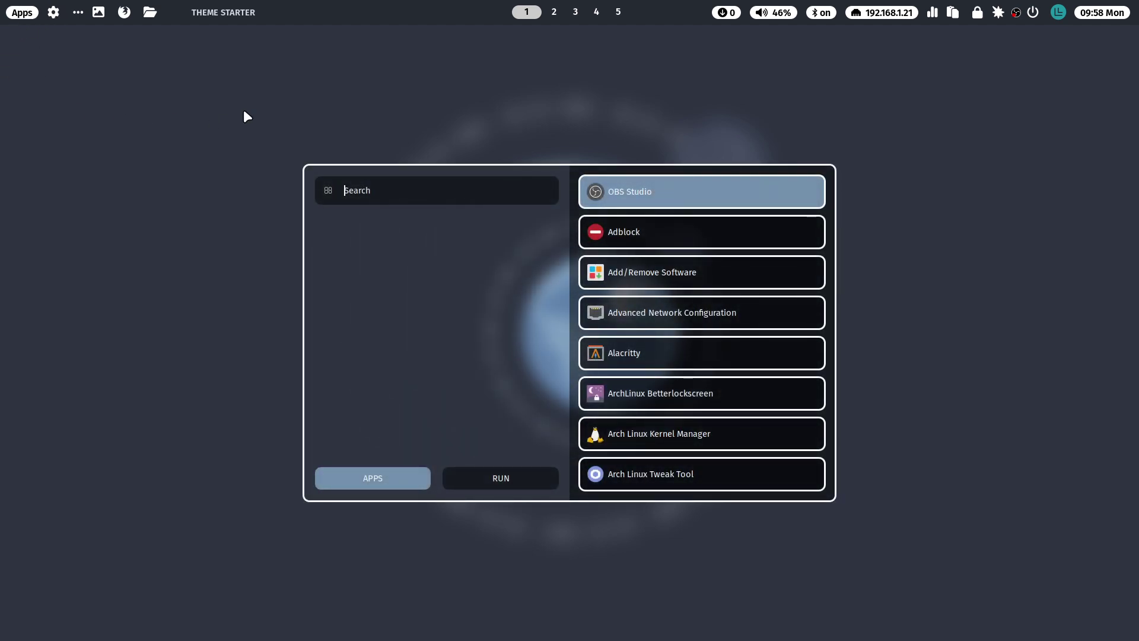
{"action": "left_click", "coordinate": [379, 93]}
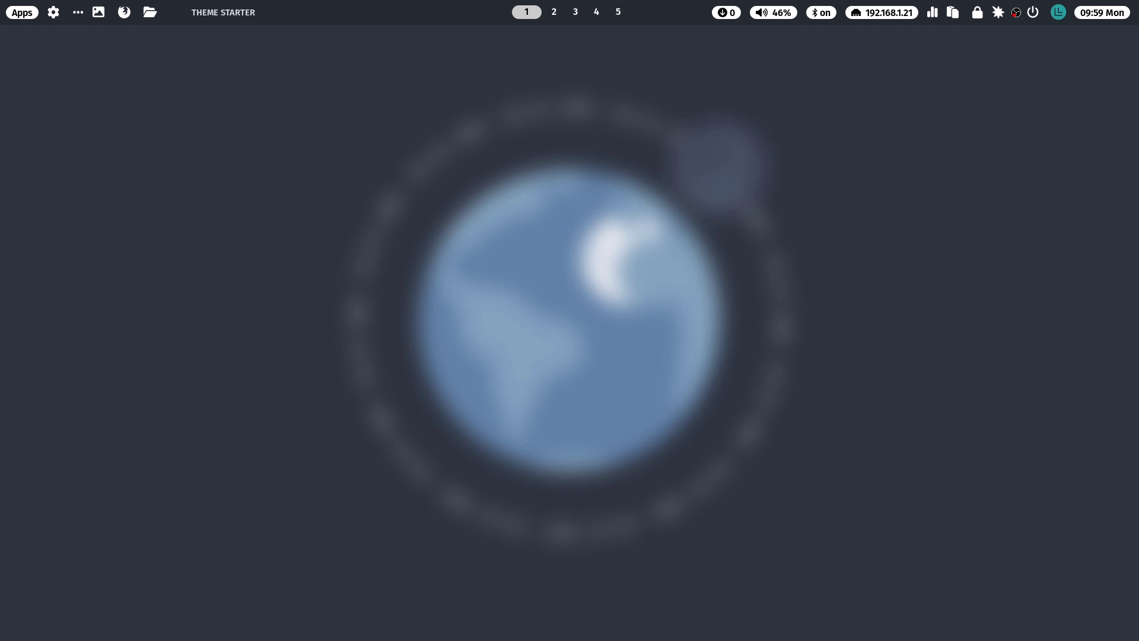
Open a kitty terminal and list the available commands starting with 'ml'
{"action": "key", "text": "super+Return"}
{"action": "type", "text": "ml"}
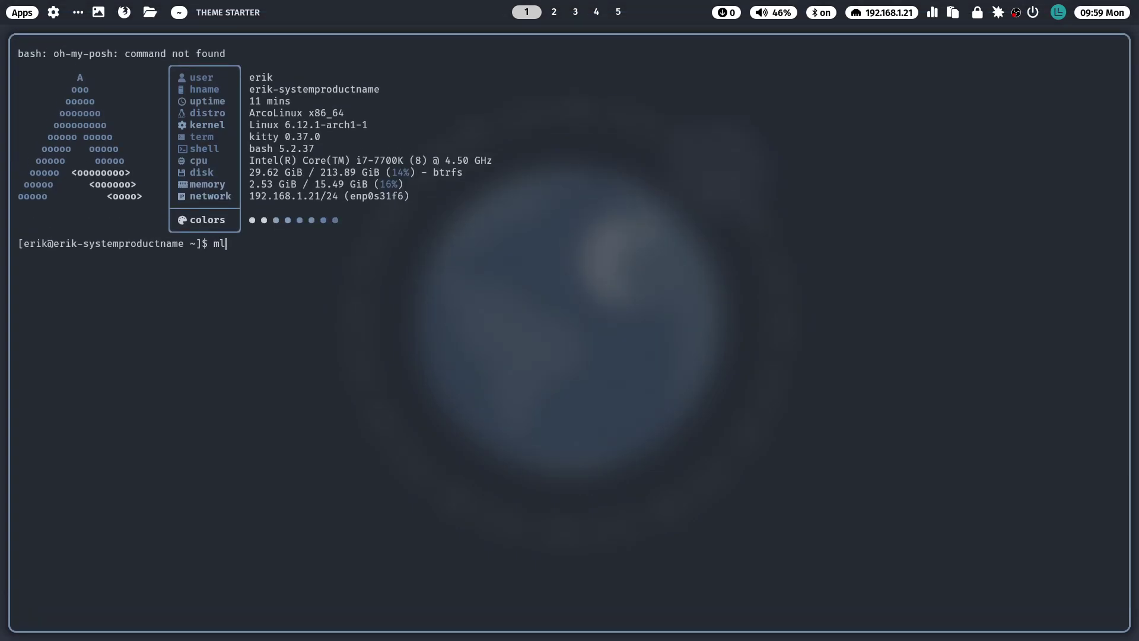
{"action": "key", "text": "Tab"}
{"action": "key", "text": "Tab"}
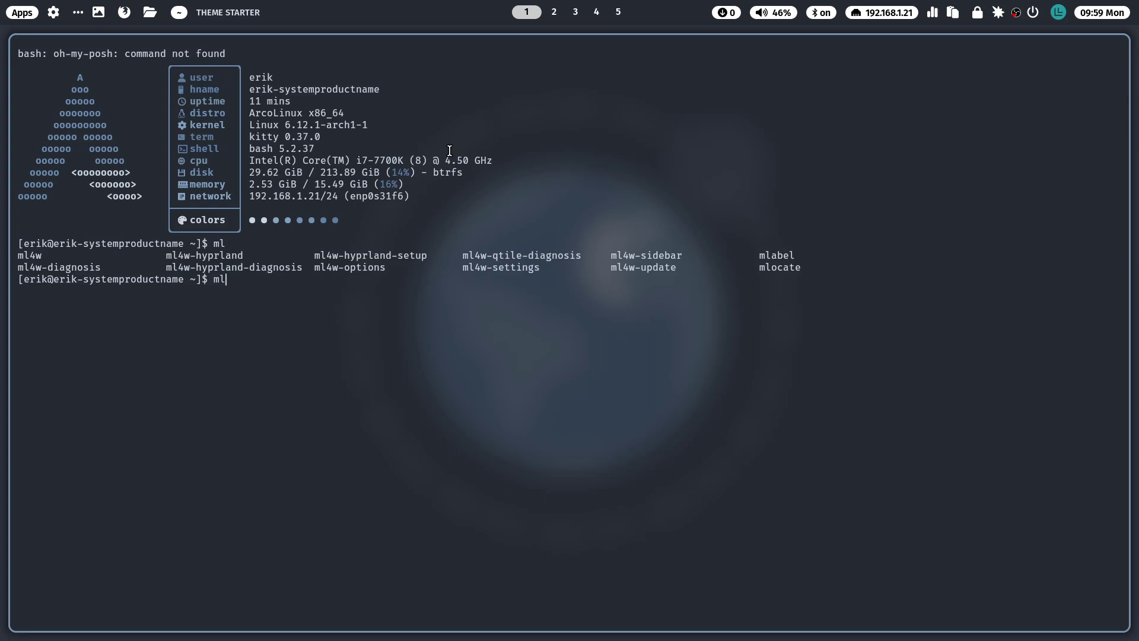
Run 'wal' to show pywal's usage and full options list
{"action": "key", "text": "BackSpace"}
{"action": "key", "text": "BackSpace"}
{"action": "type", "text": "wal"}
{"action": "key", "text": "Return"}
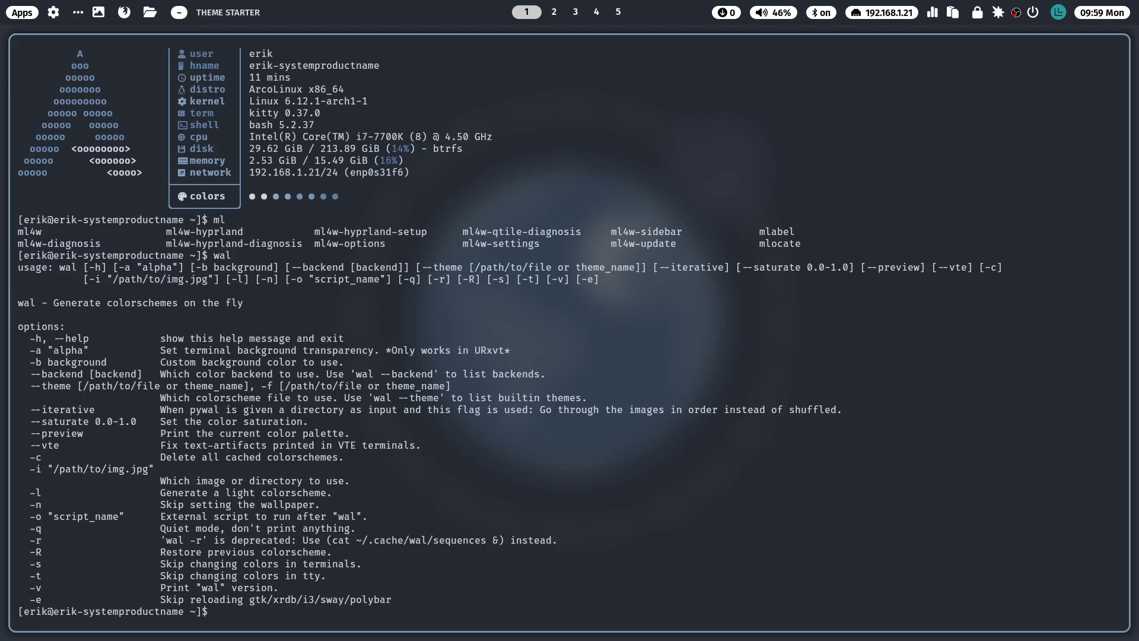